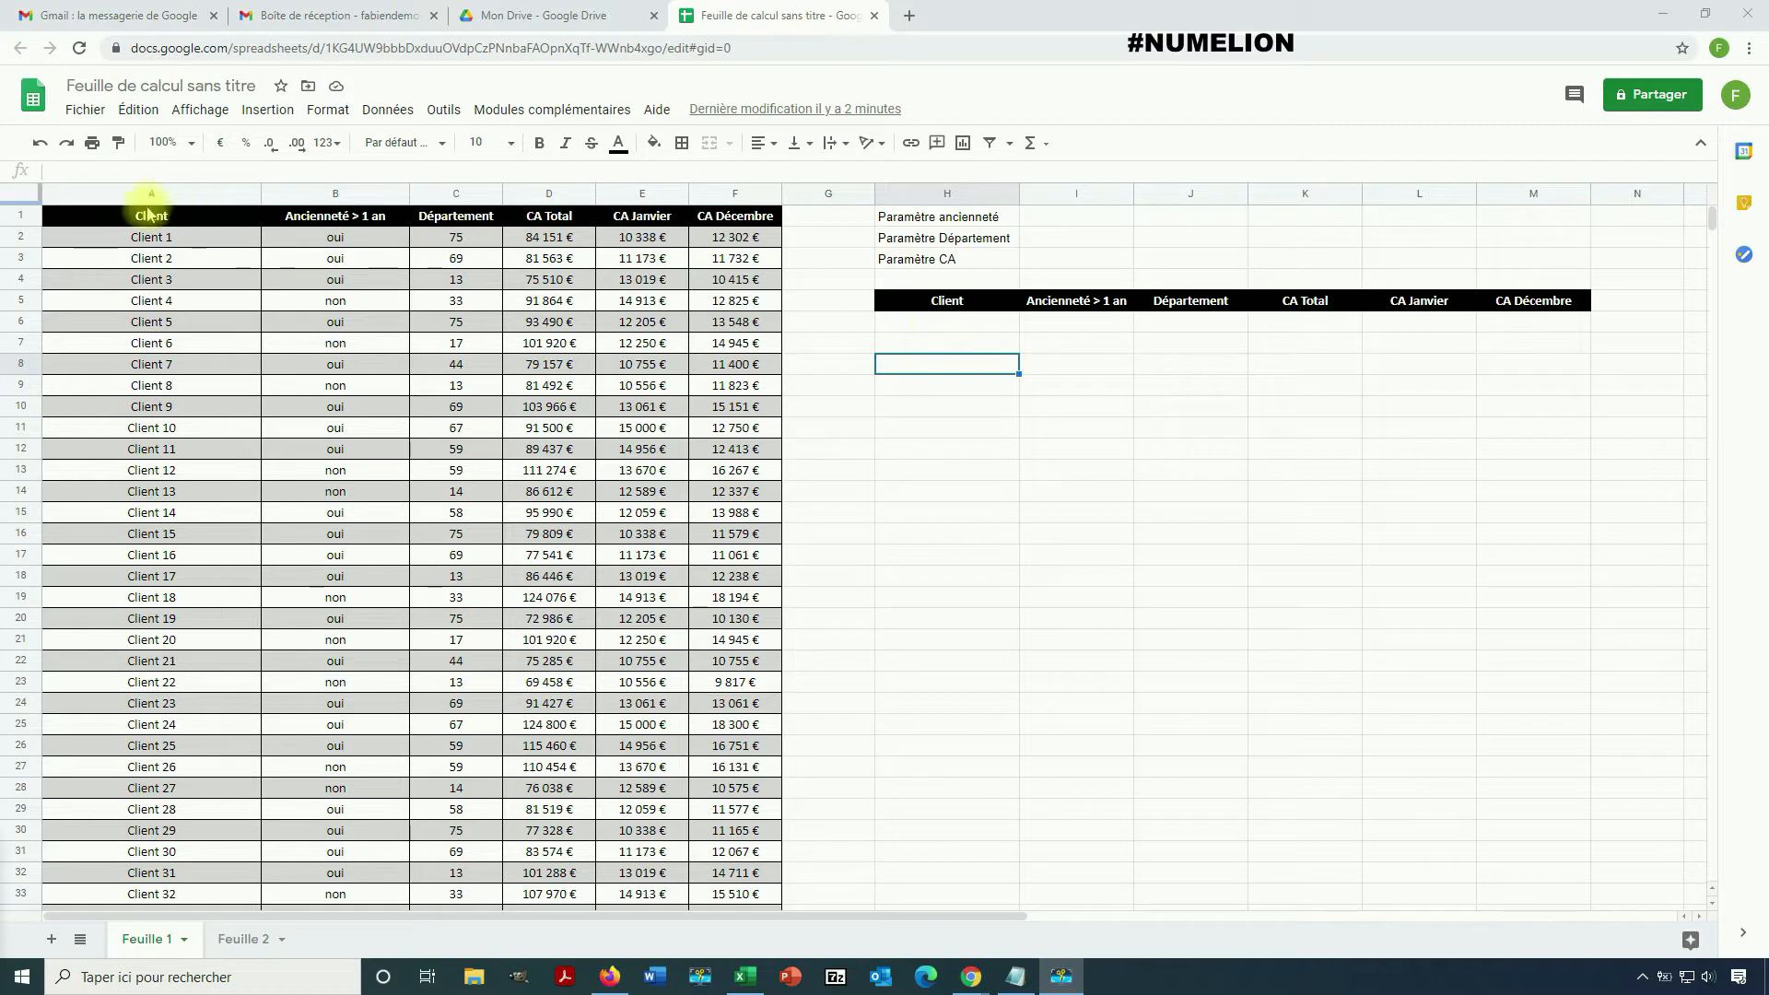
Create a filter on the client table from its header row, A1:F1
drag(151, 216, 763, 224)
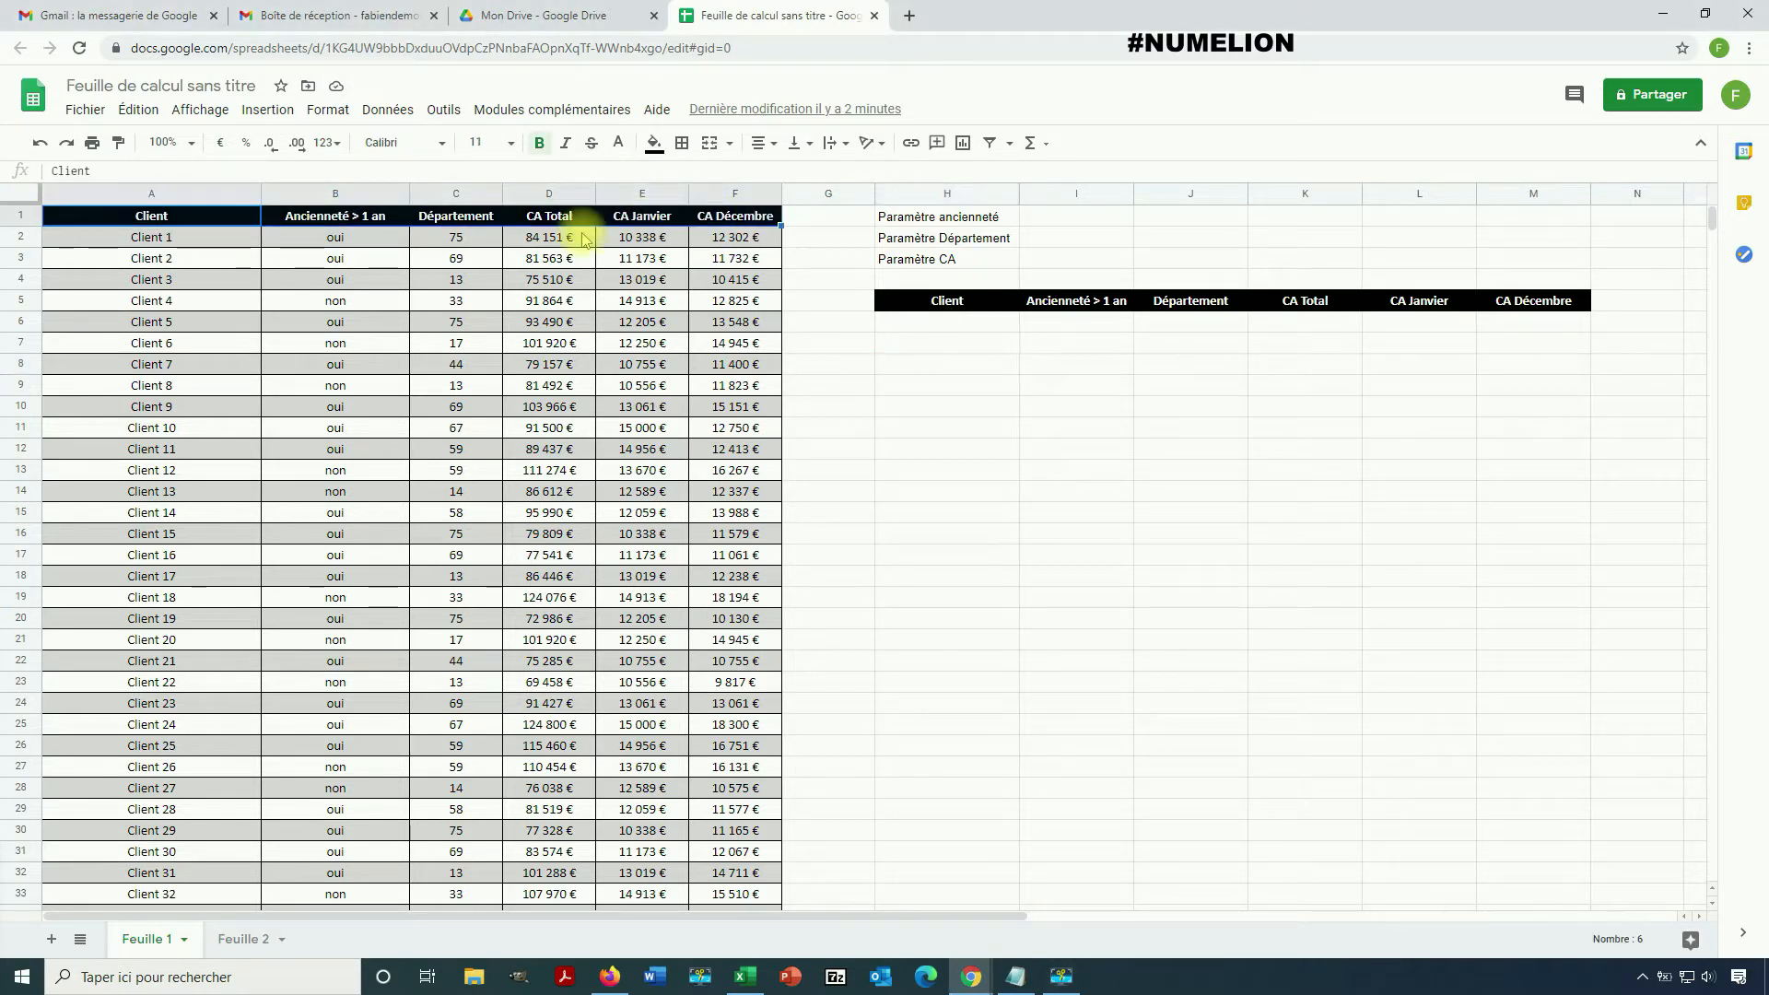
click(388, 109)
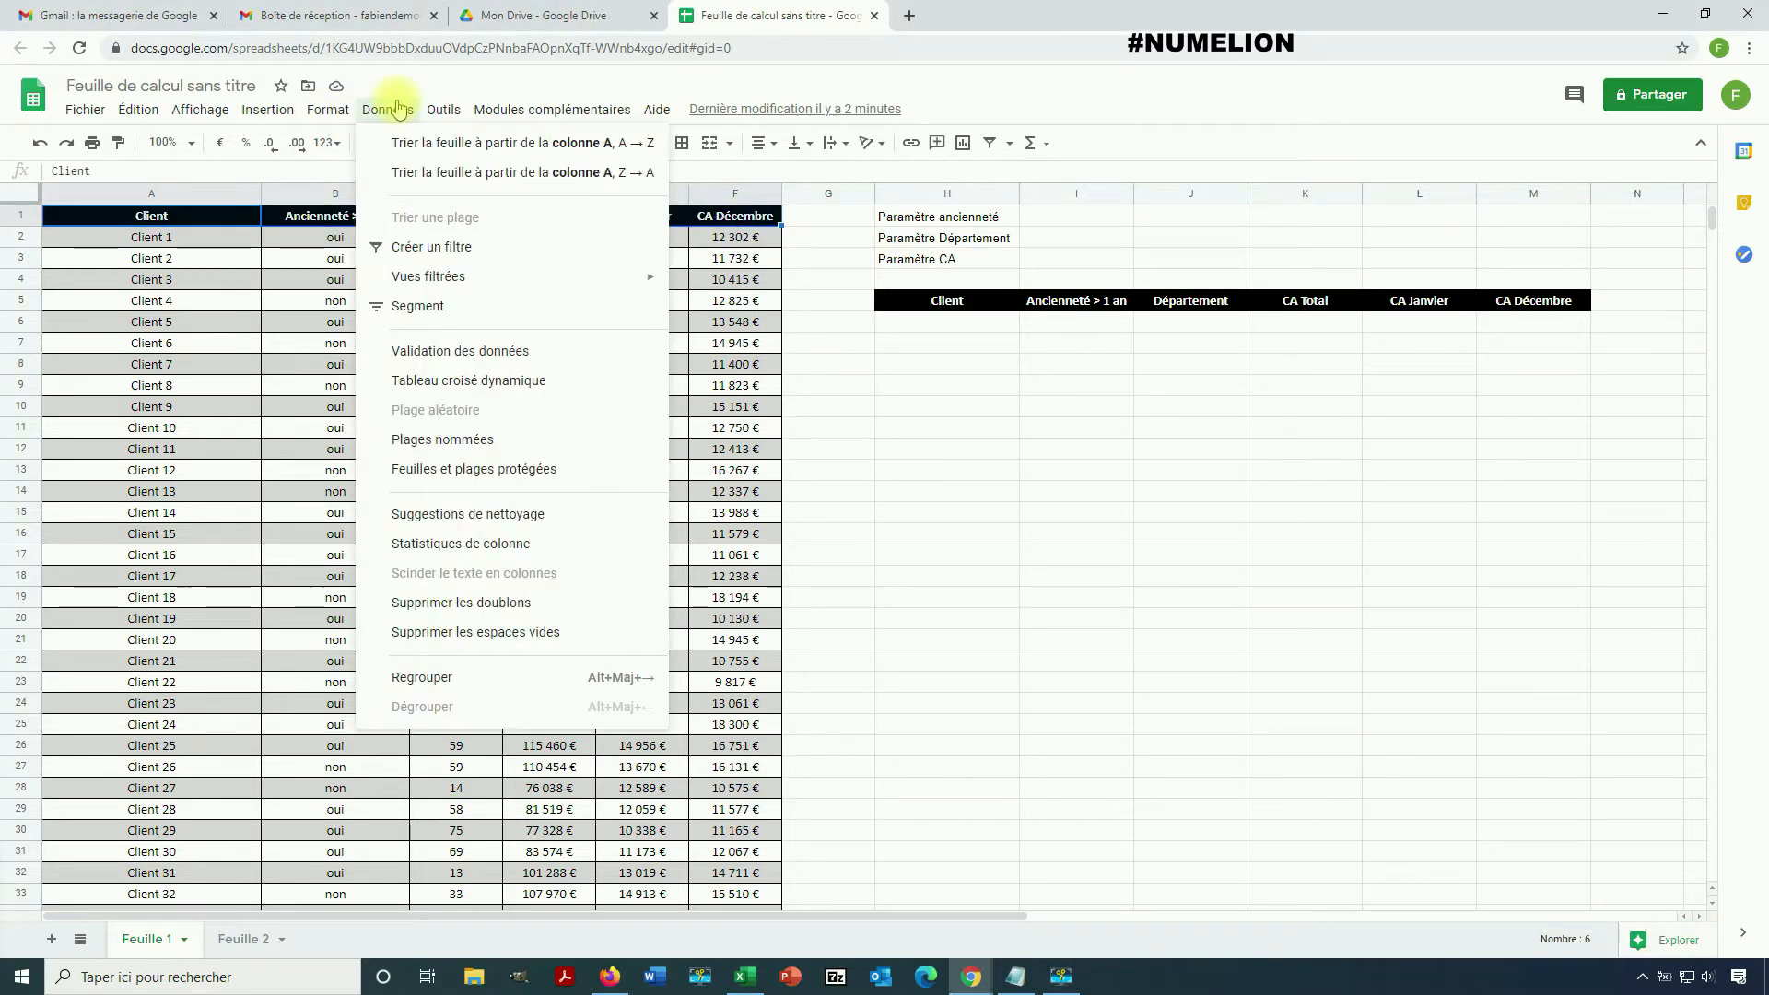
click(414, 249)
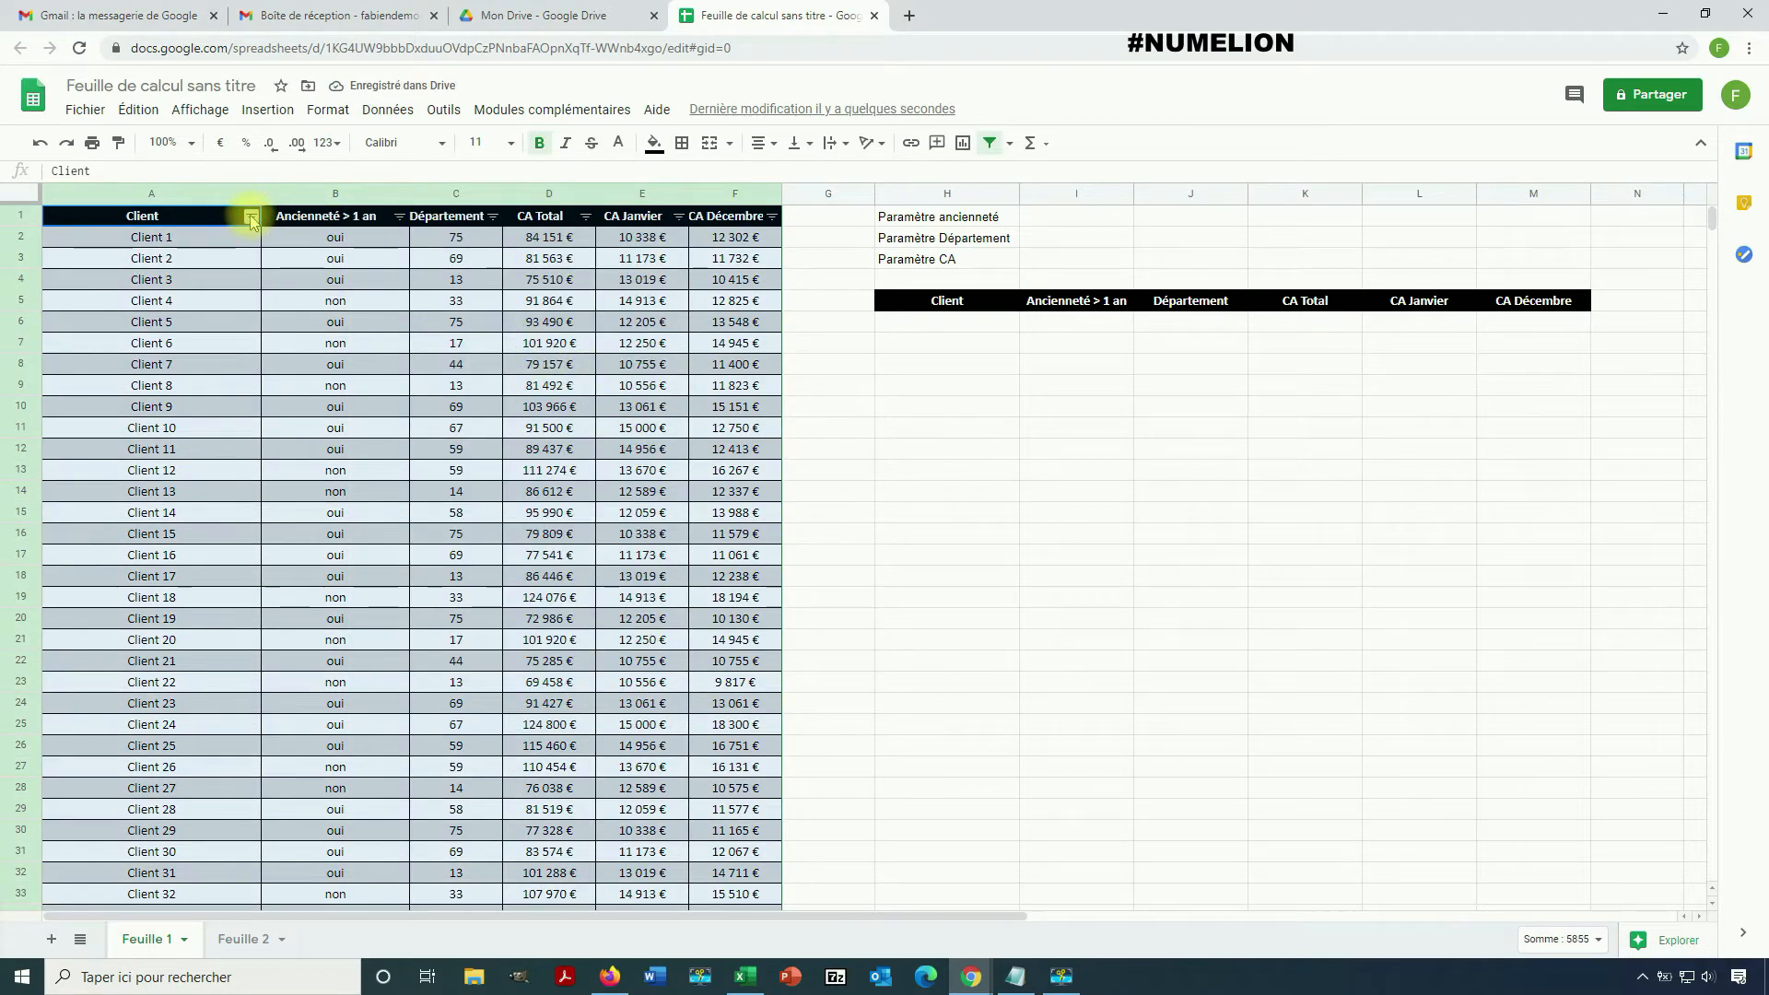
Filter the source table's Ancienneté > 1 an column to show only the oui clients
click(251, 216)
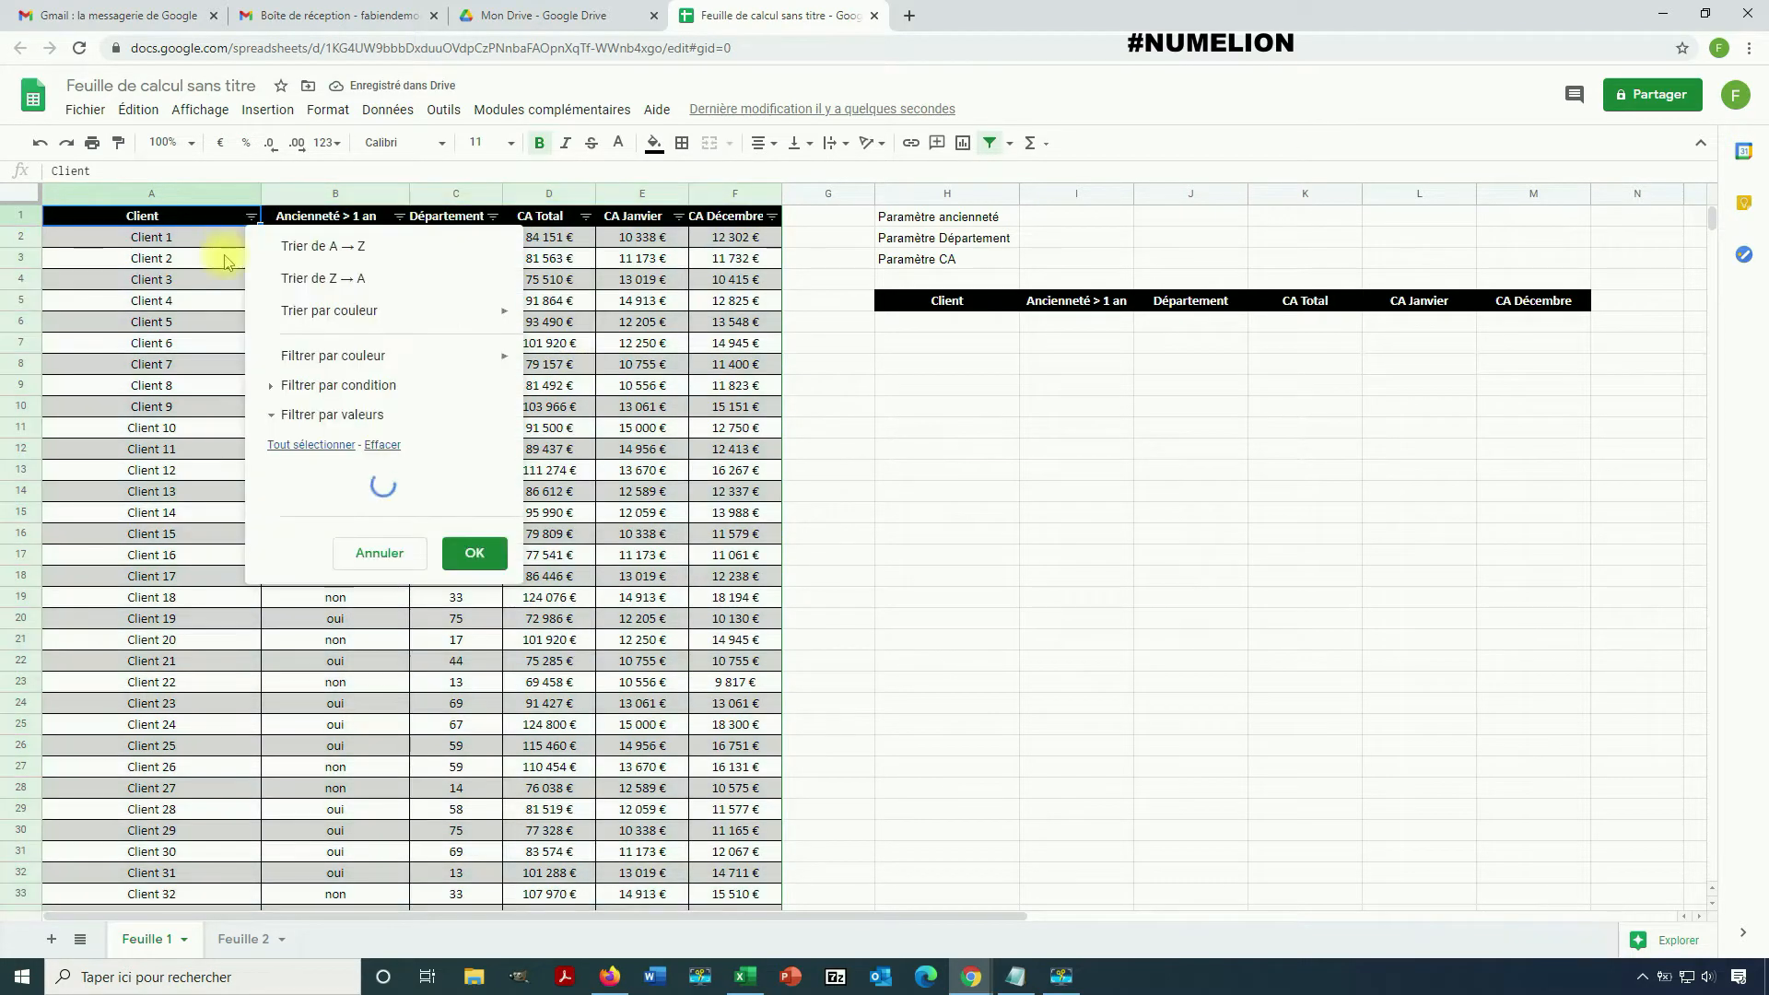
click(401, 216)
click(175, 522)
click(362, 677)
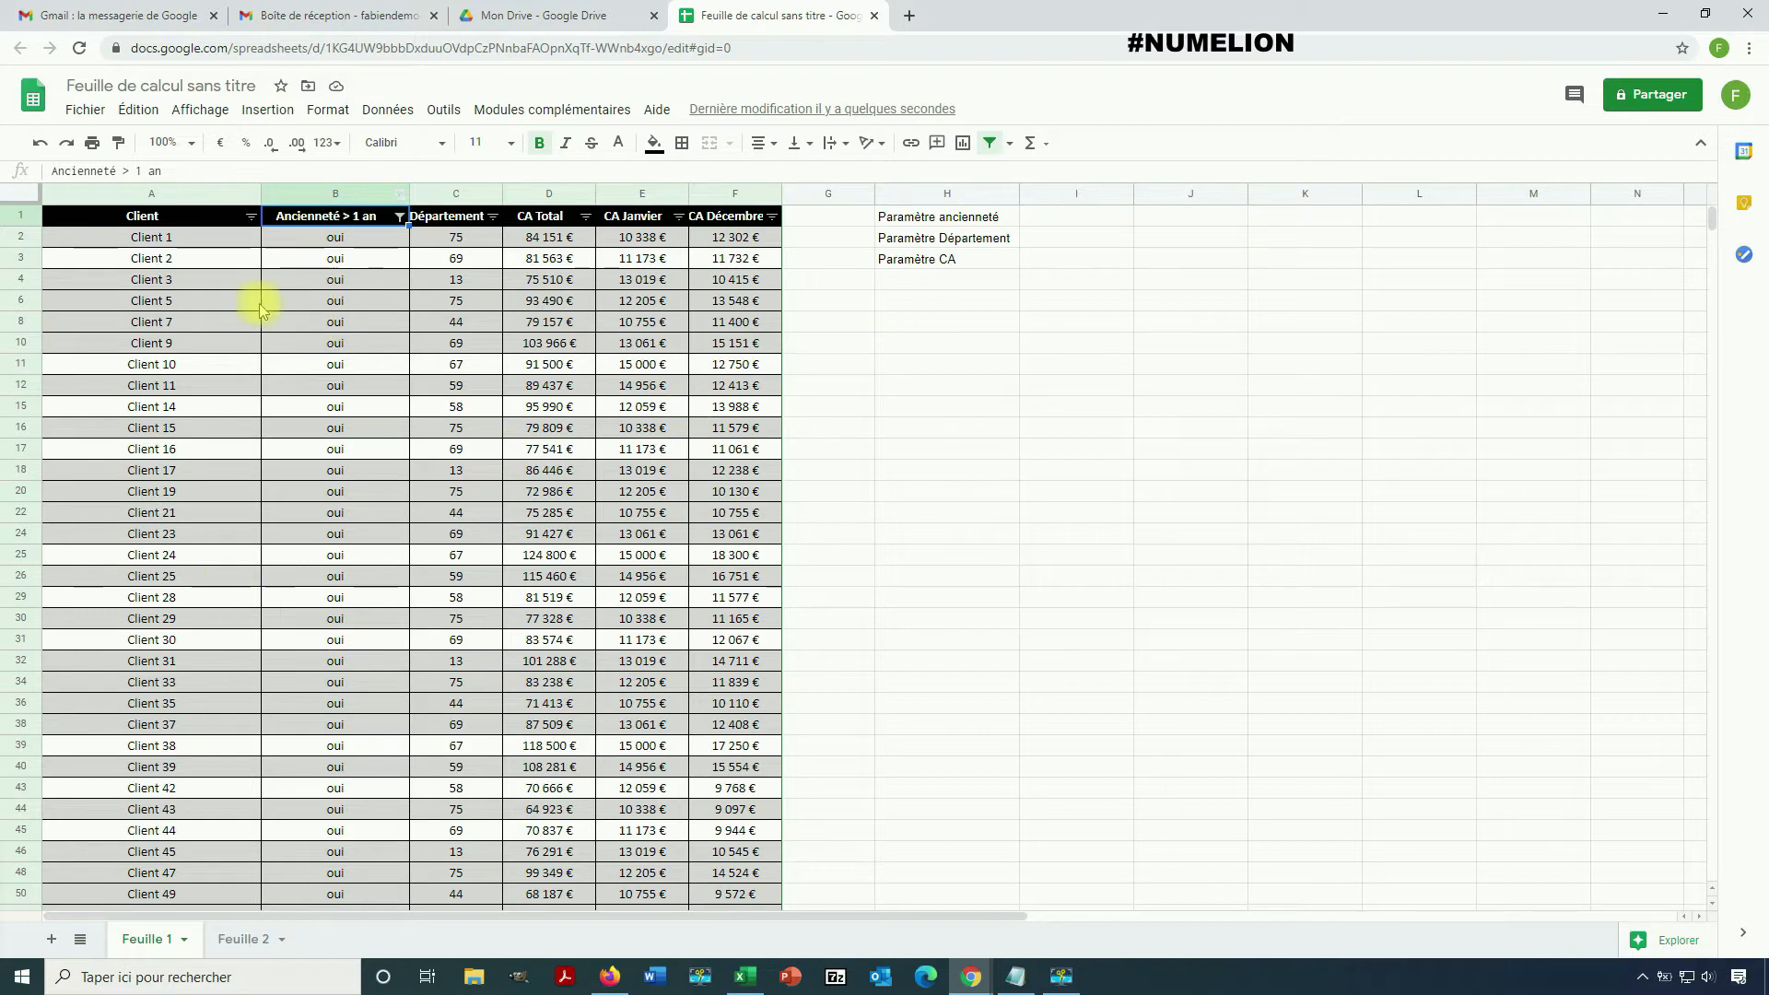
Include the non value again in the Ancienneté > 1 an column filter
click(398, 216)
click(210, 551)
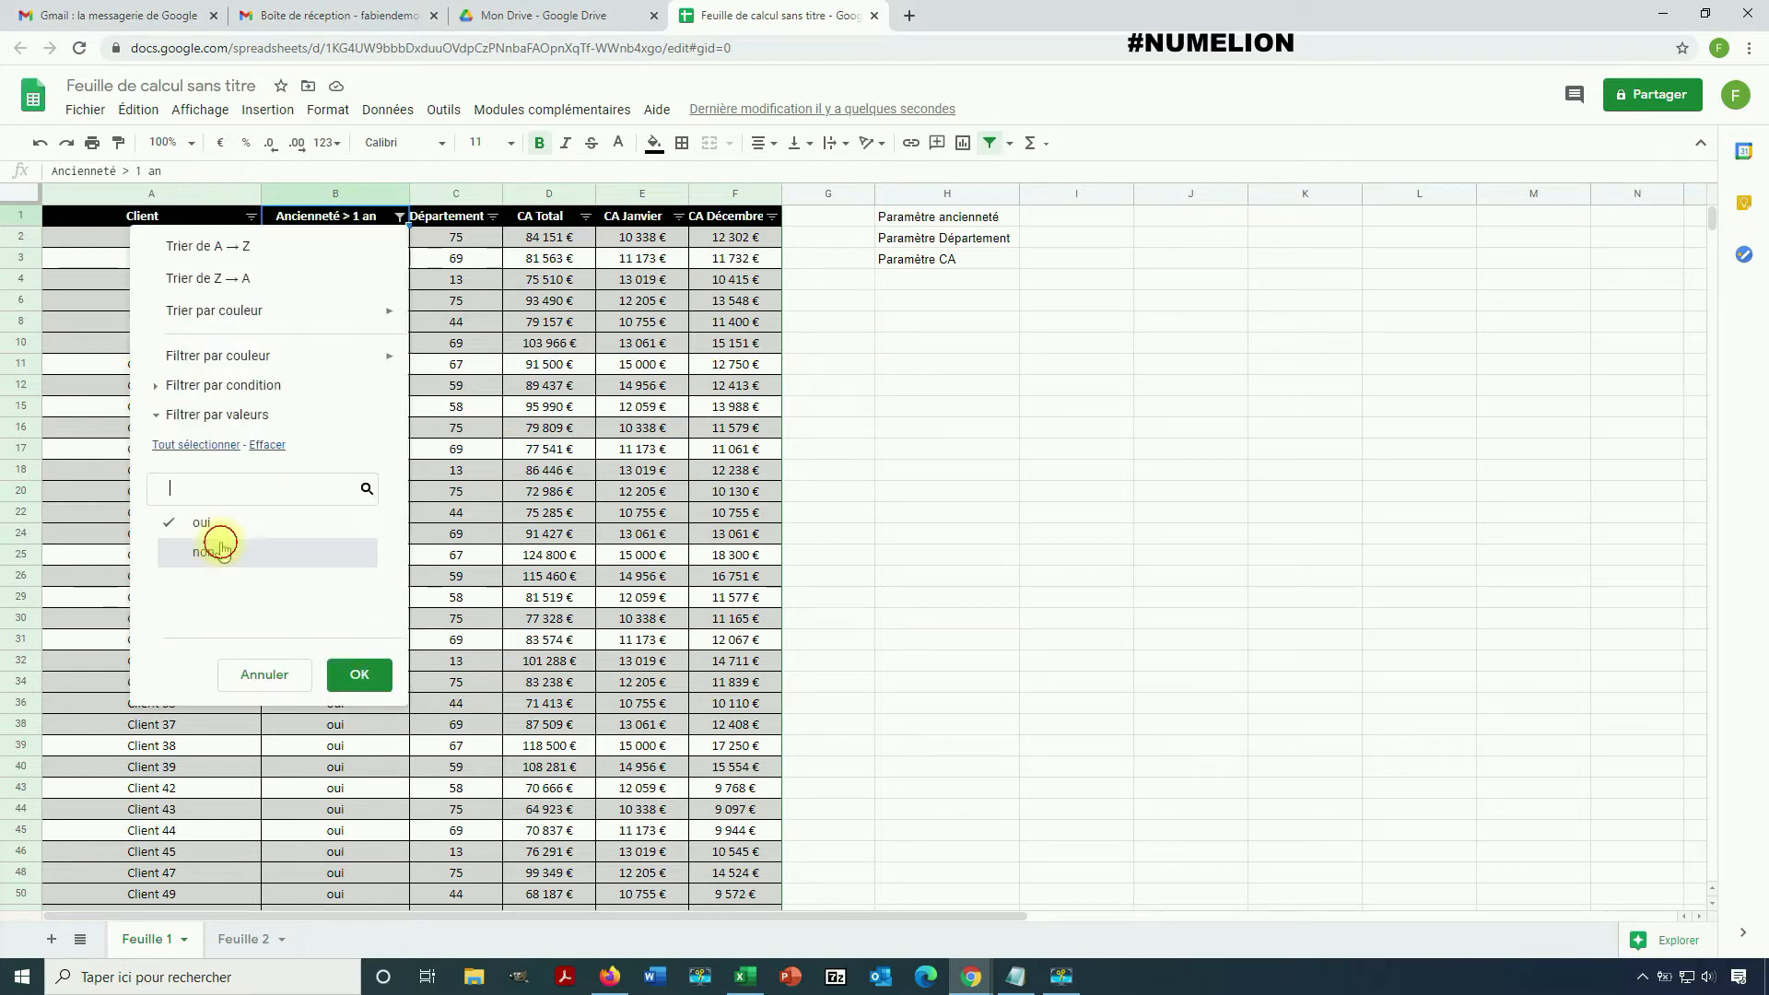
click(359, 674)
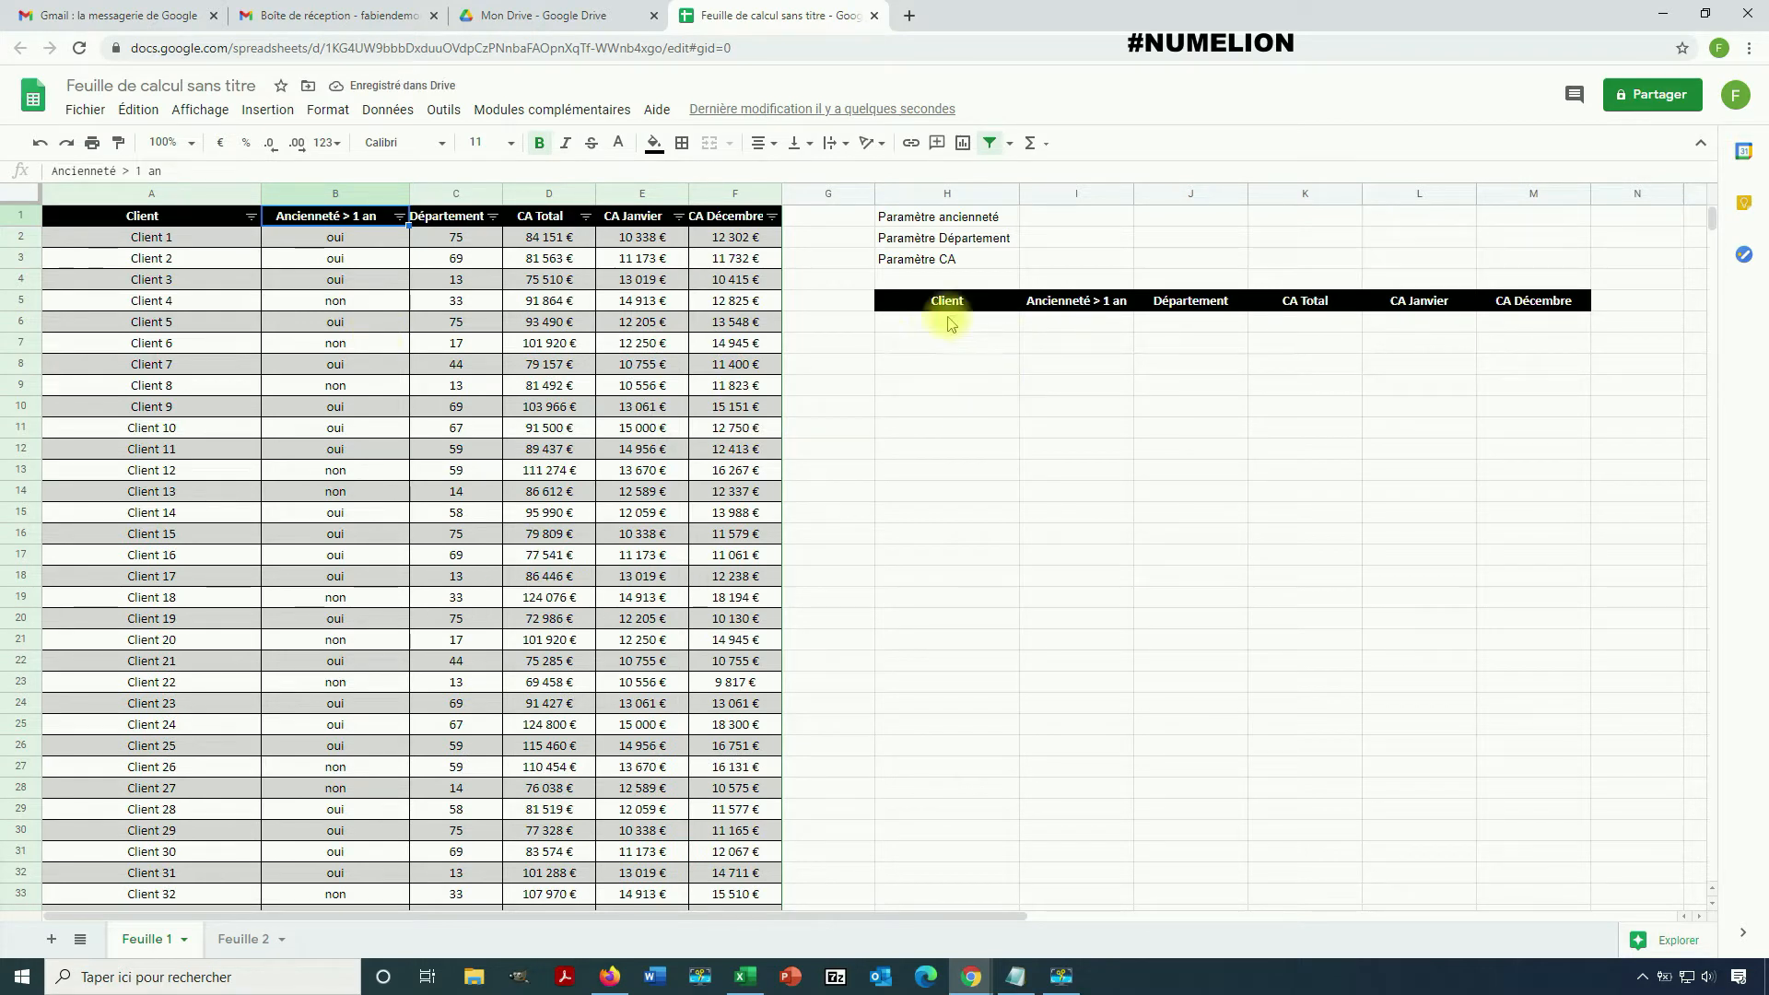
Enter the formula =FILTER(A2:F126;B2:B126 = "oui") in cell H6, under the Client header of the empty results table
drag(940, 343, 1437, 406)
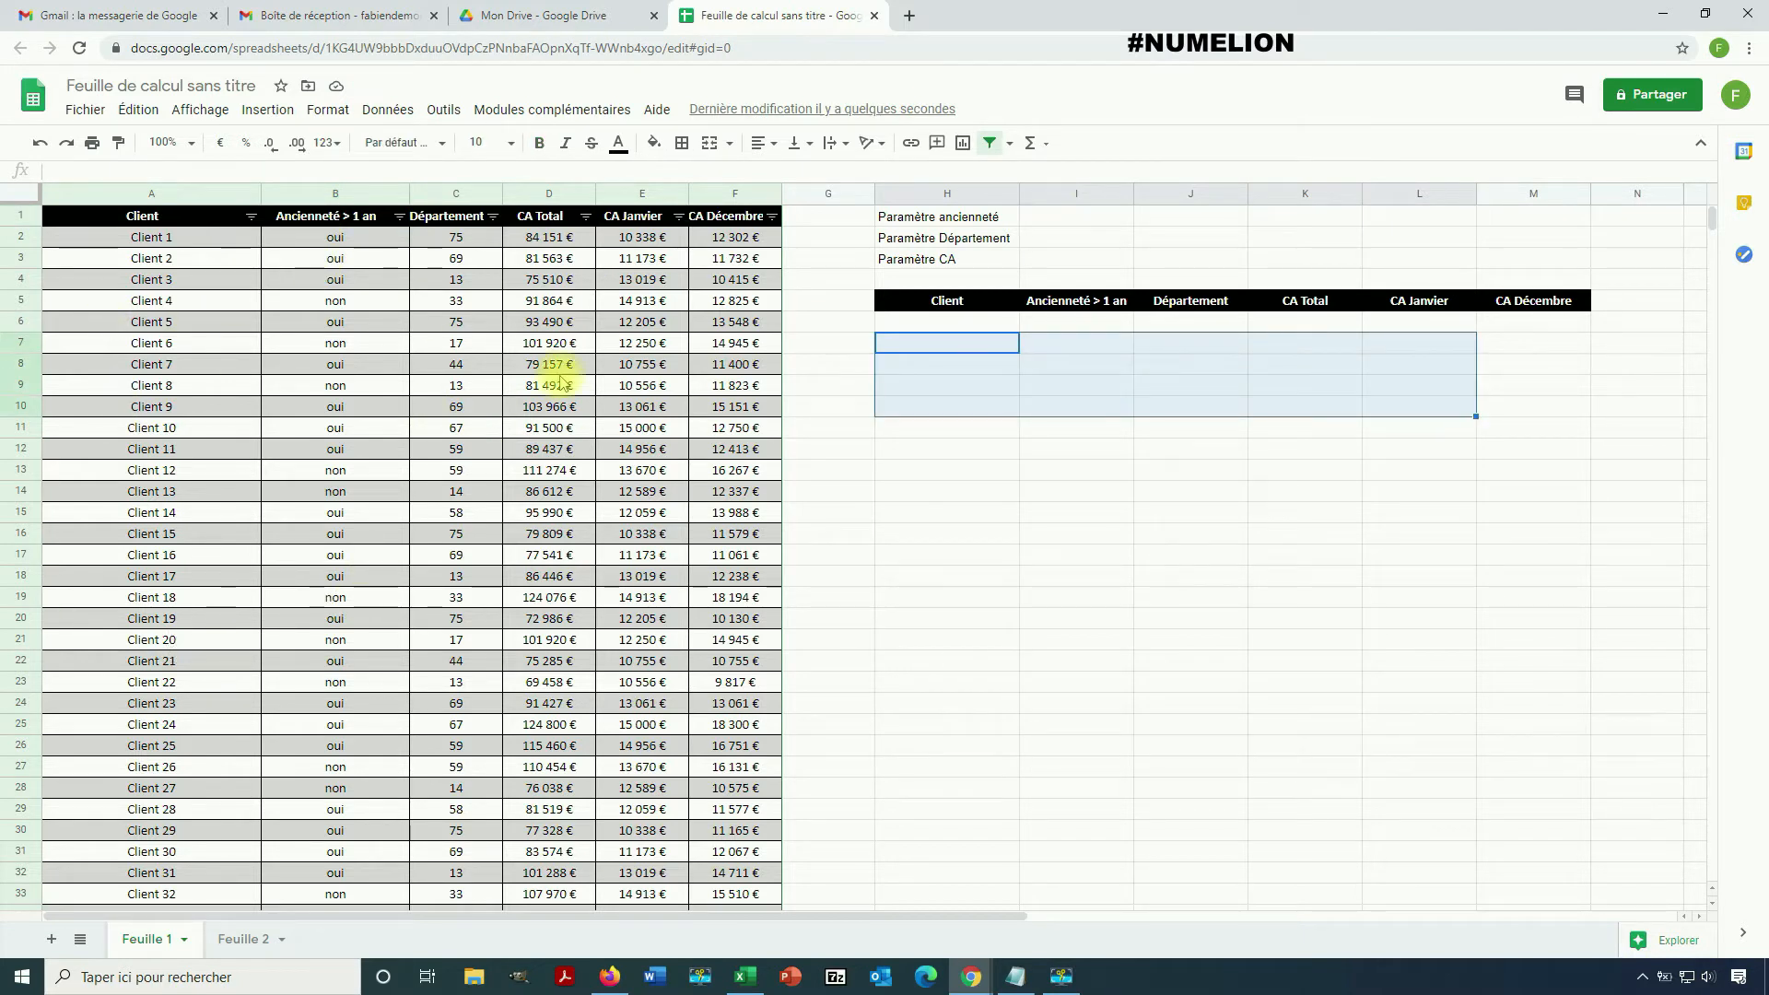
click(916, 324)
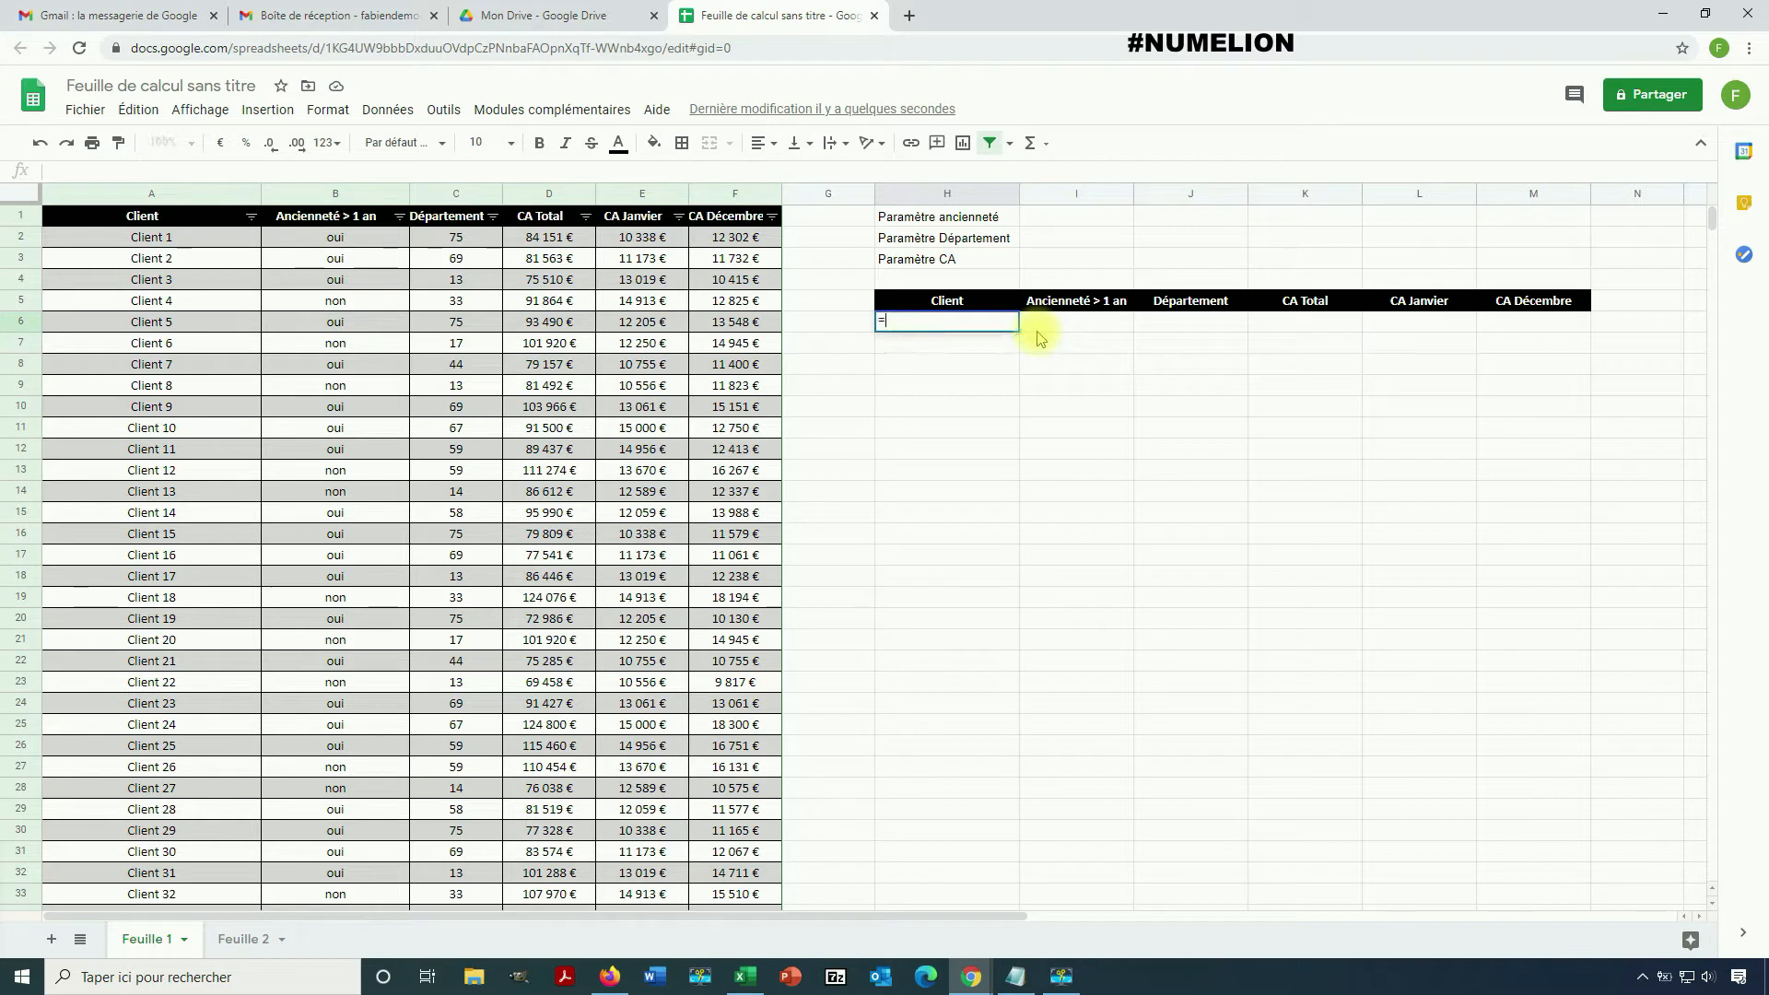
text(=)
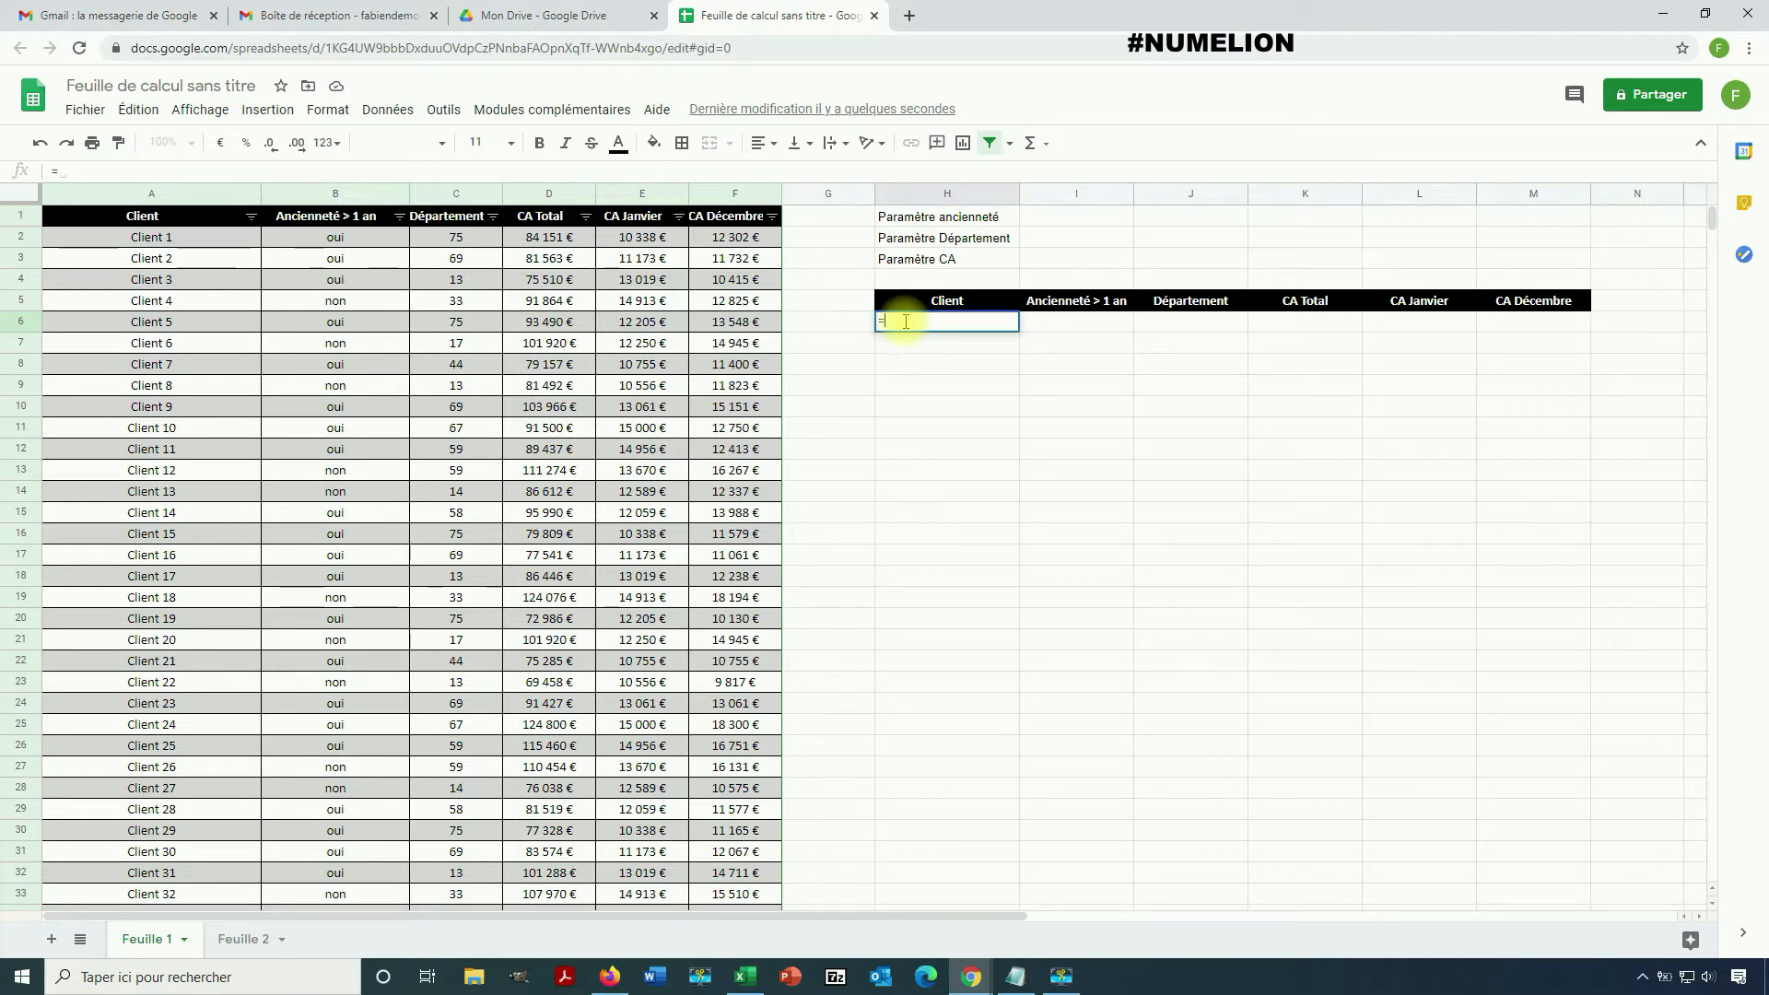
text(FILTER()
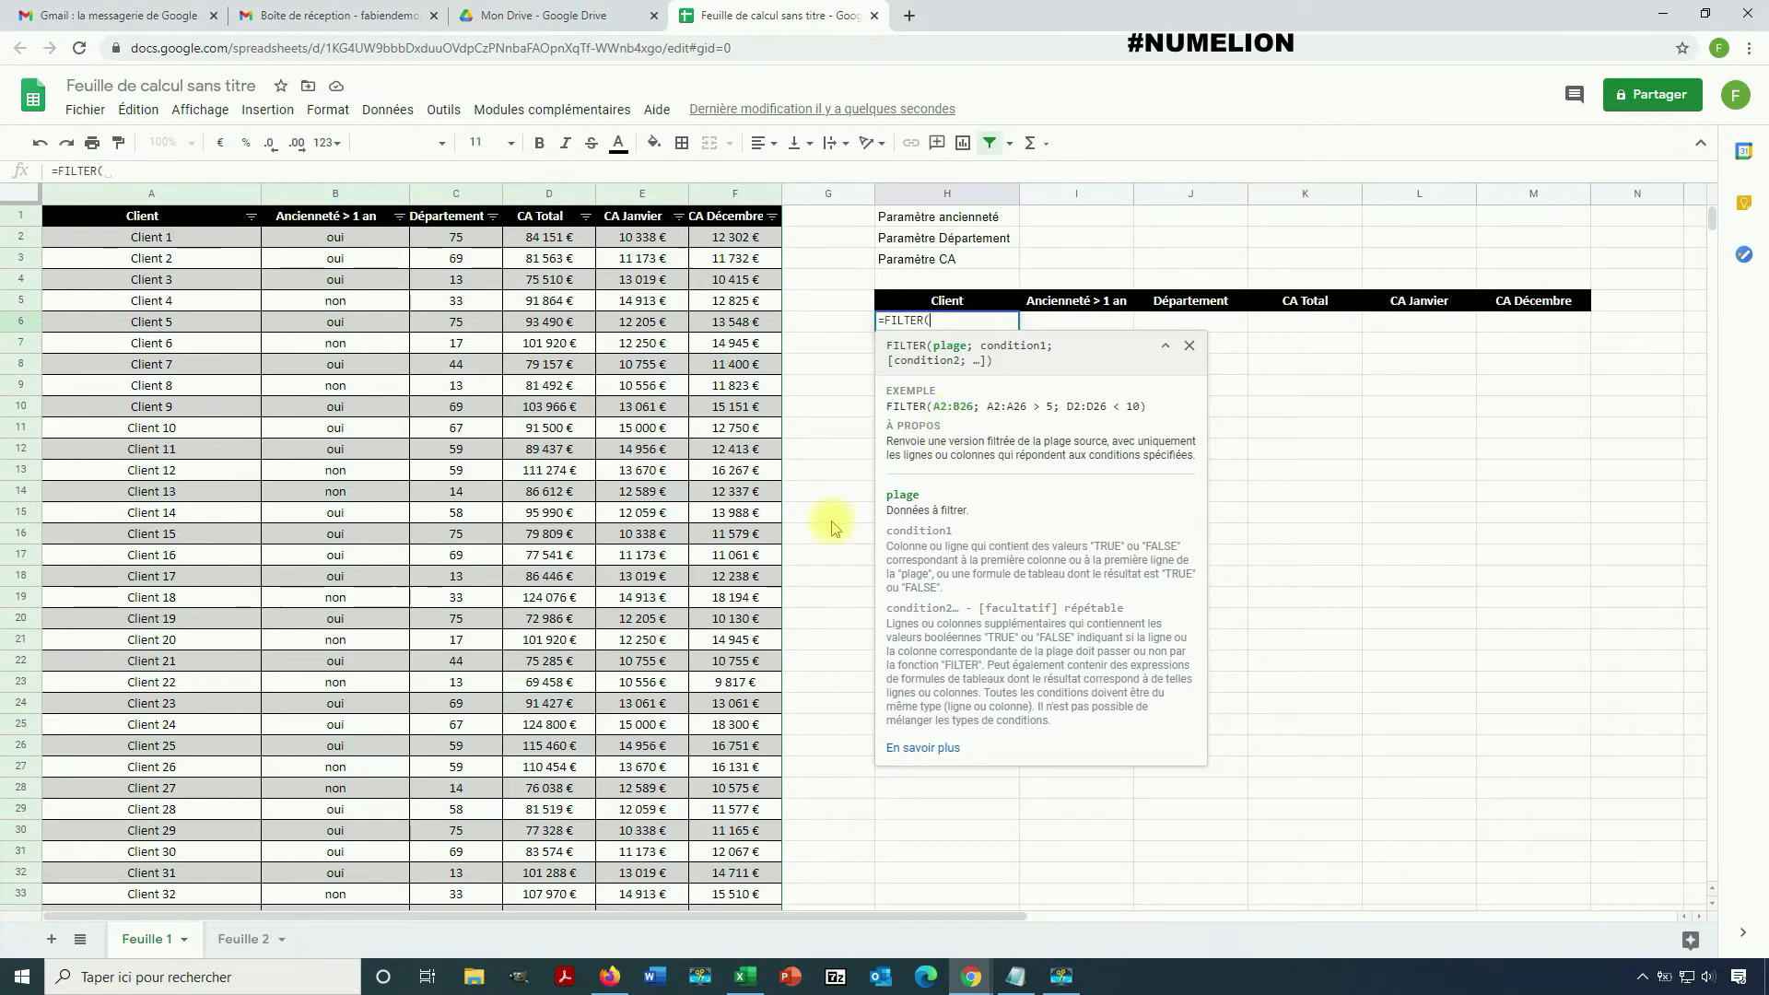
scroll(774, 544, down, 20)
scroll(709, 545, up, 20)
text(A2:F126)
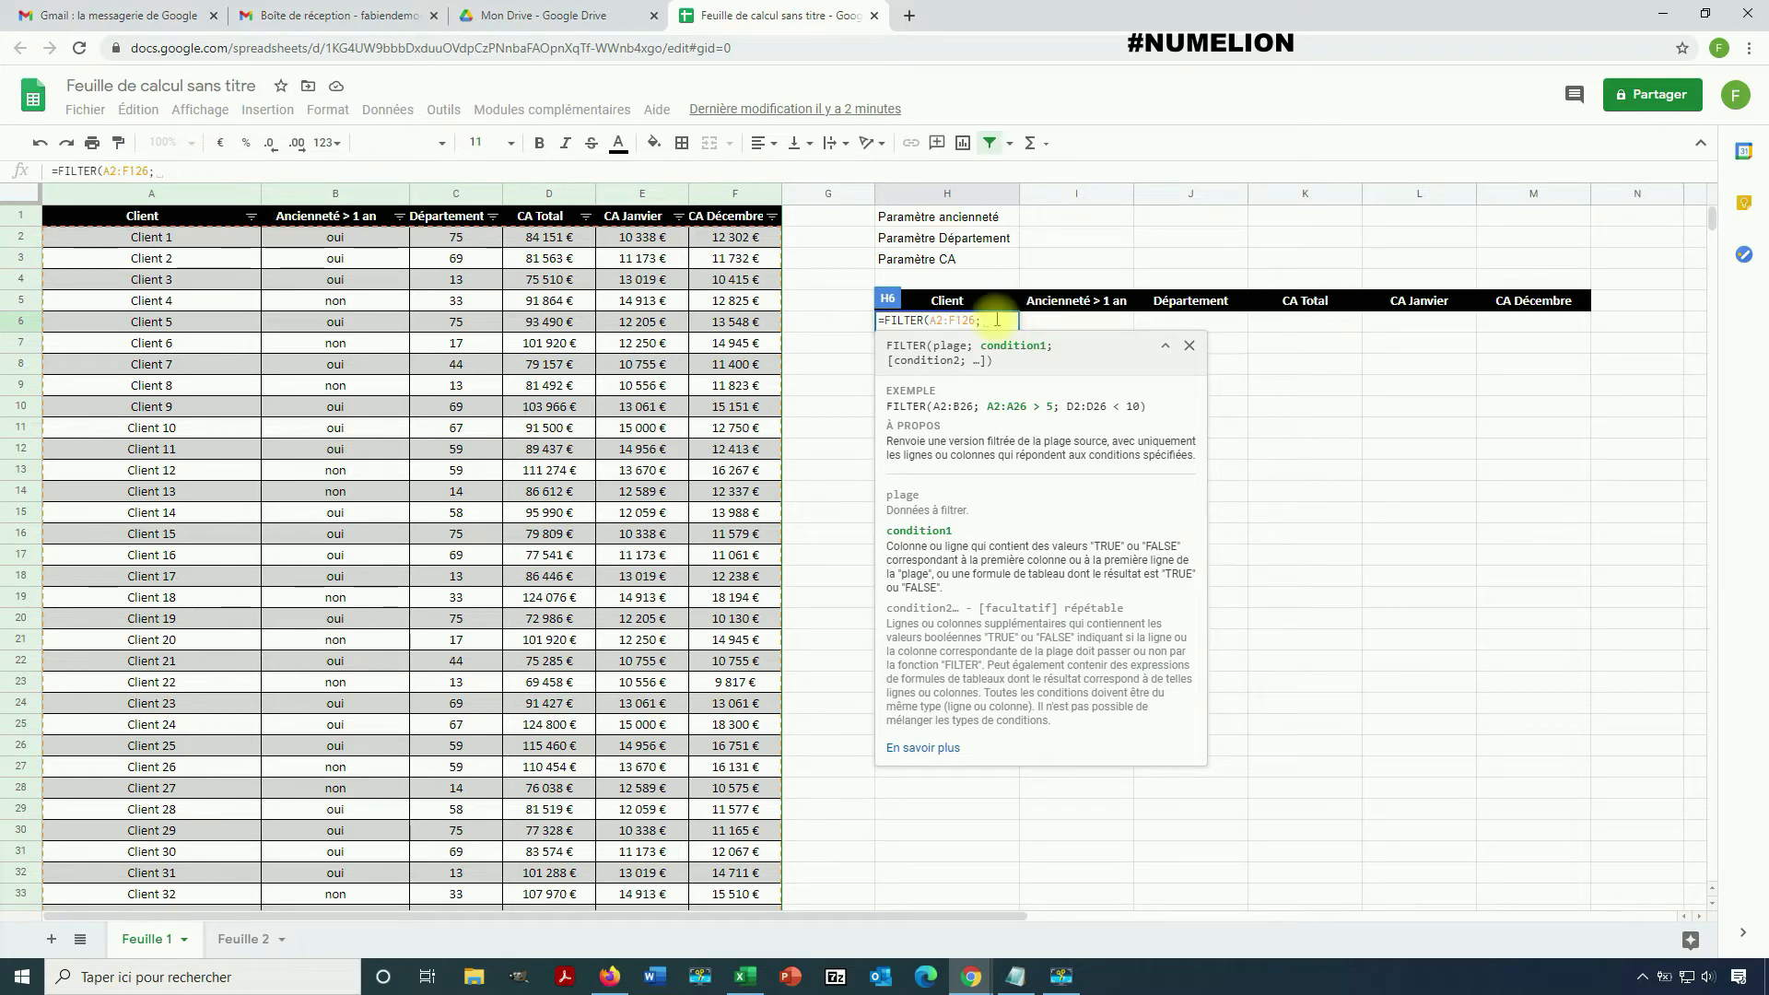
text(B2:B126)
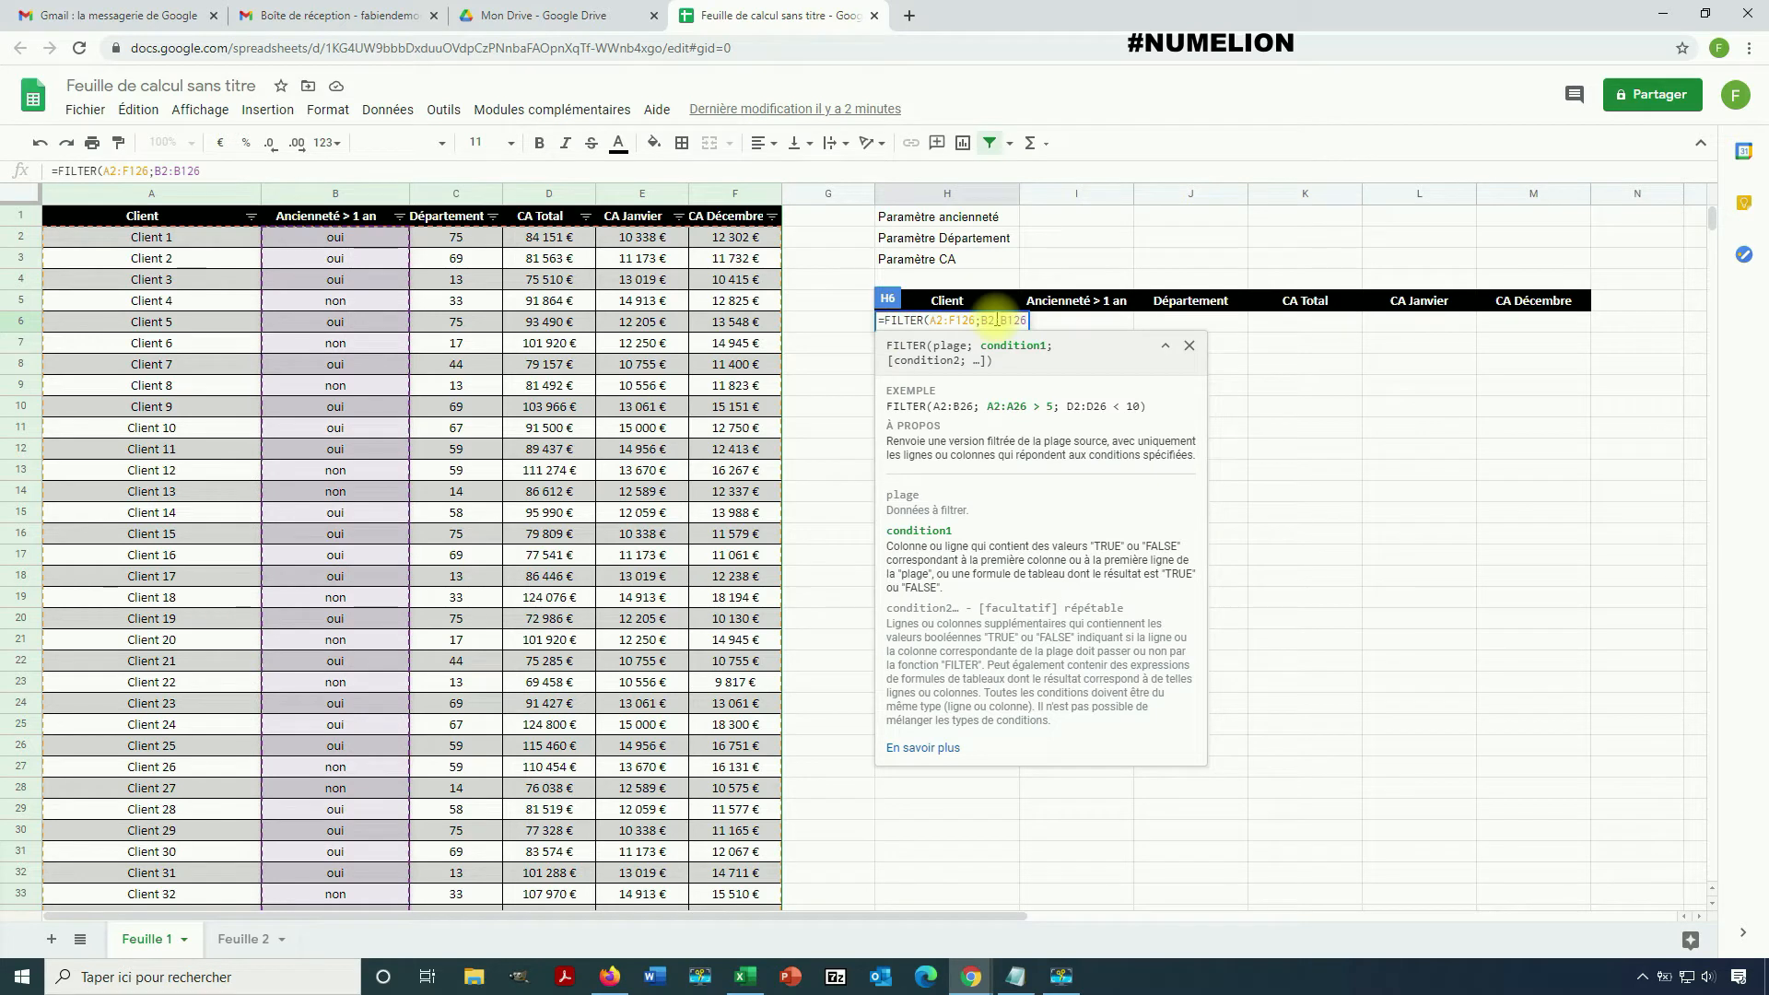
text( = ")
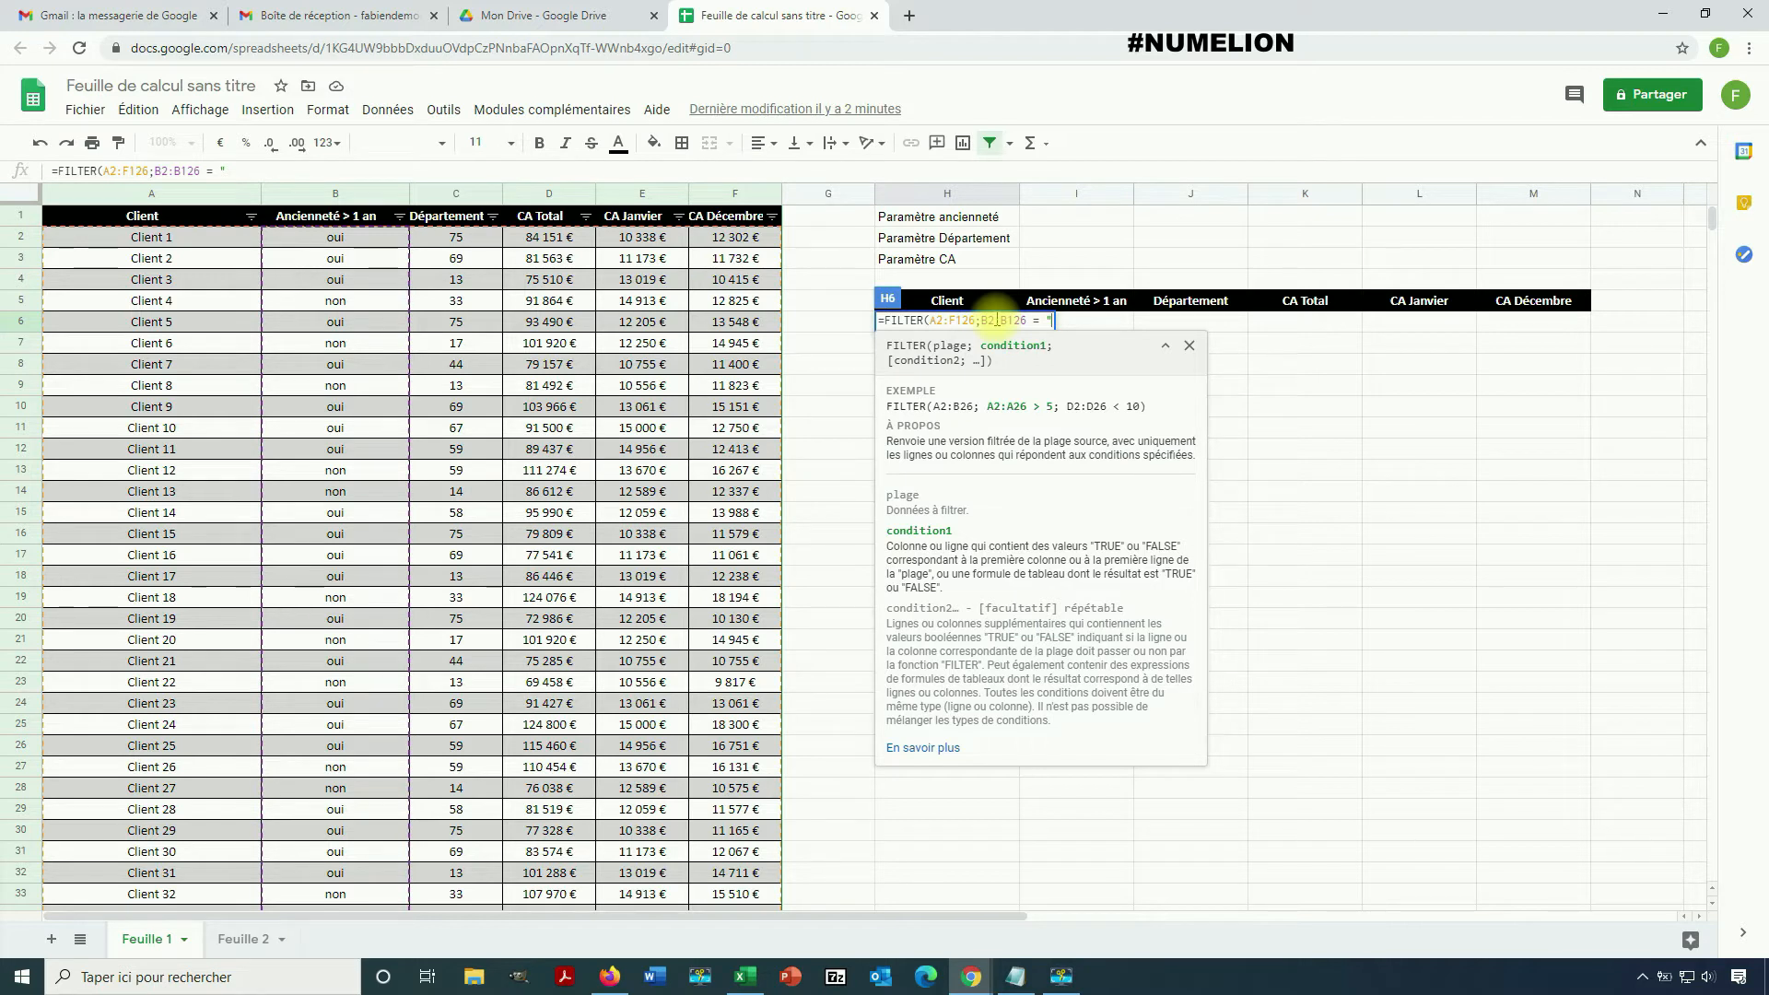
text(oui"))
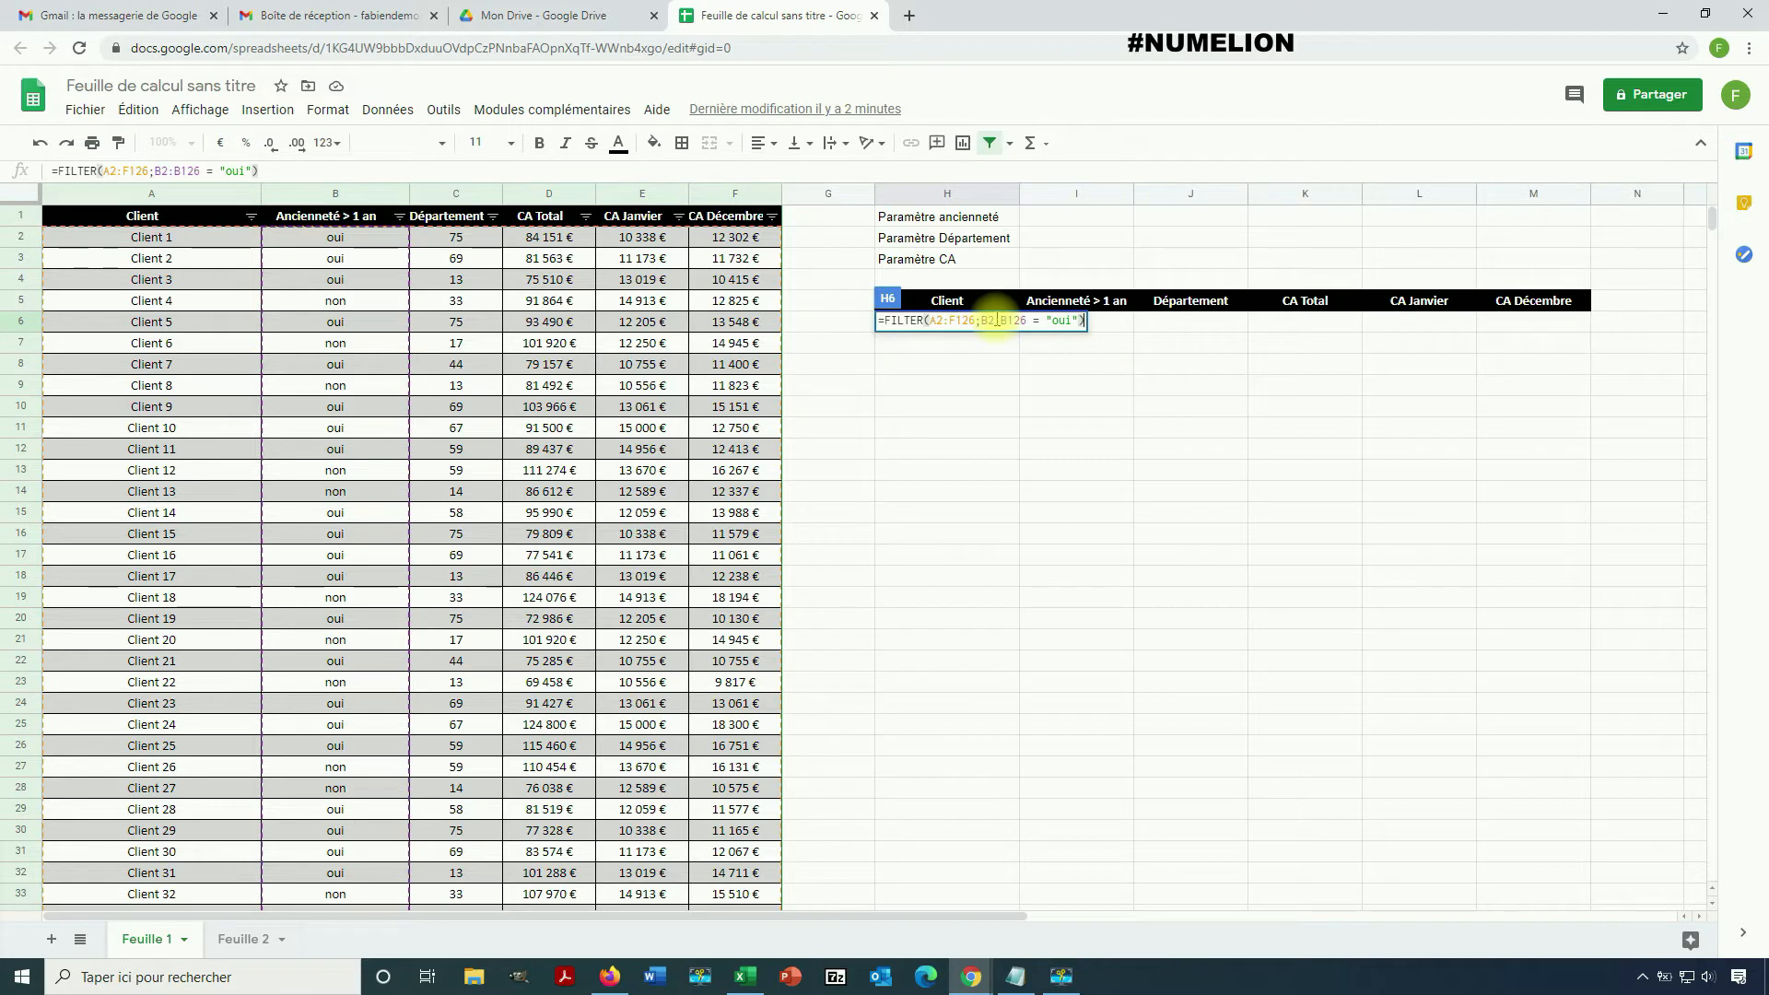
key(Return)
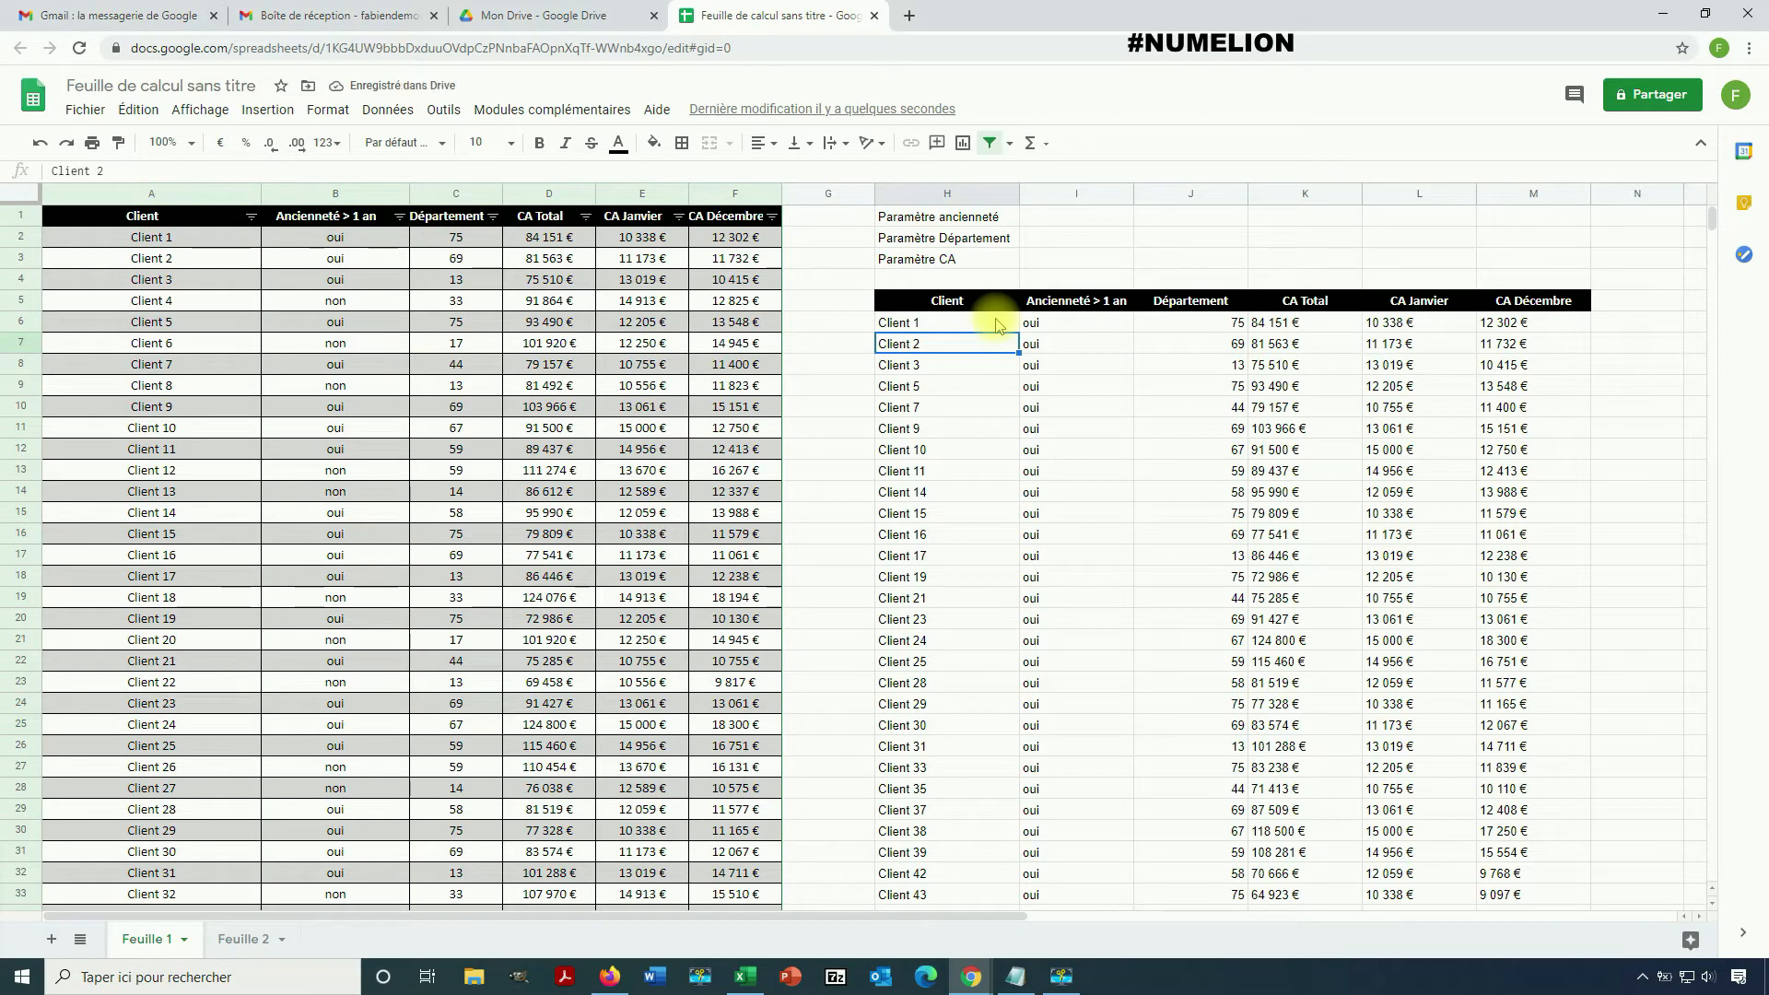
Change the comparison operator in the H6 FILTER formula to <> so it excludes the oui clients
scroll(1066, 541, down, 3)
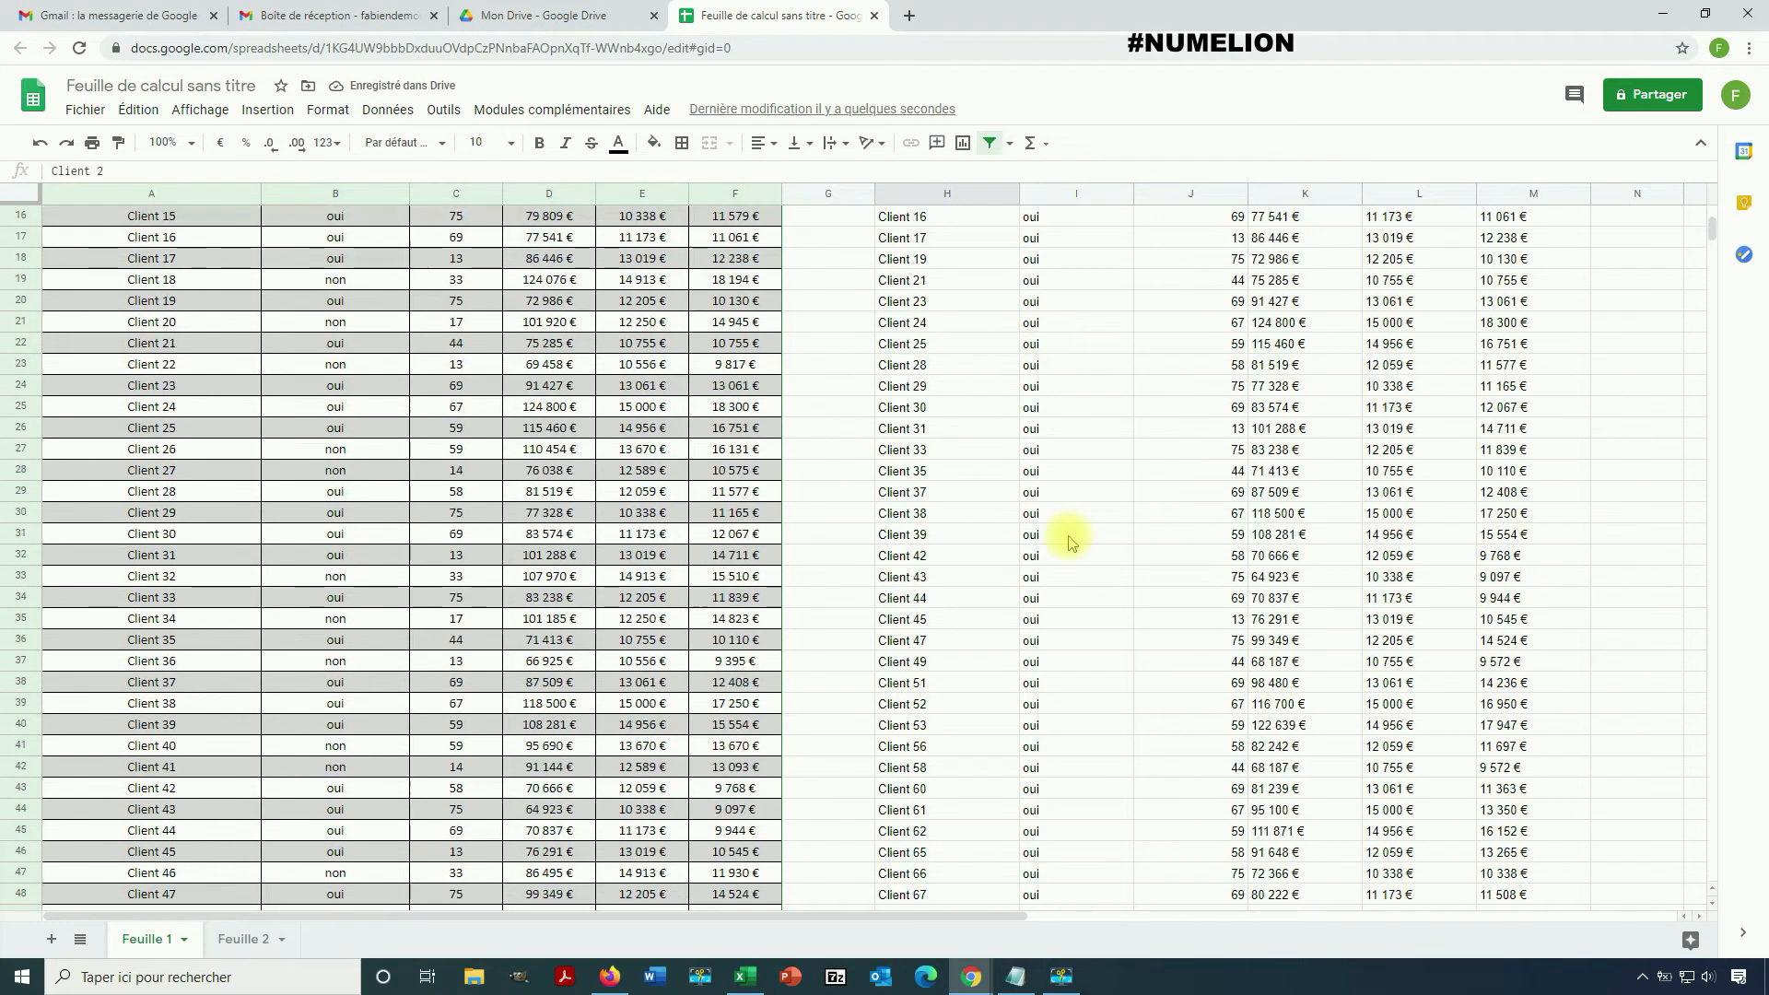
scroll(1066, 540, up, 3)
click(910, 325)
click(222, 170)
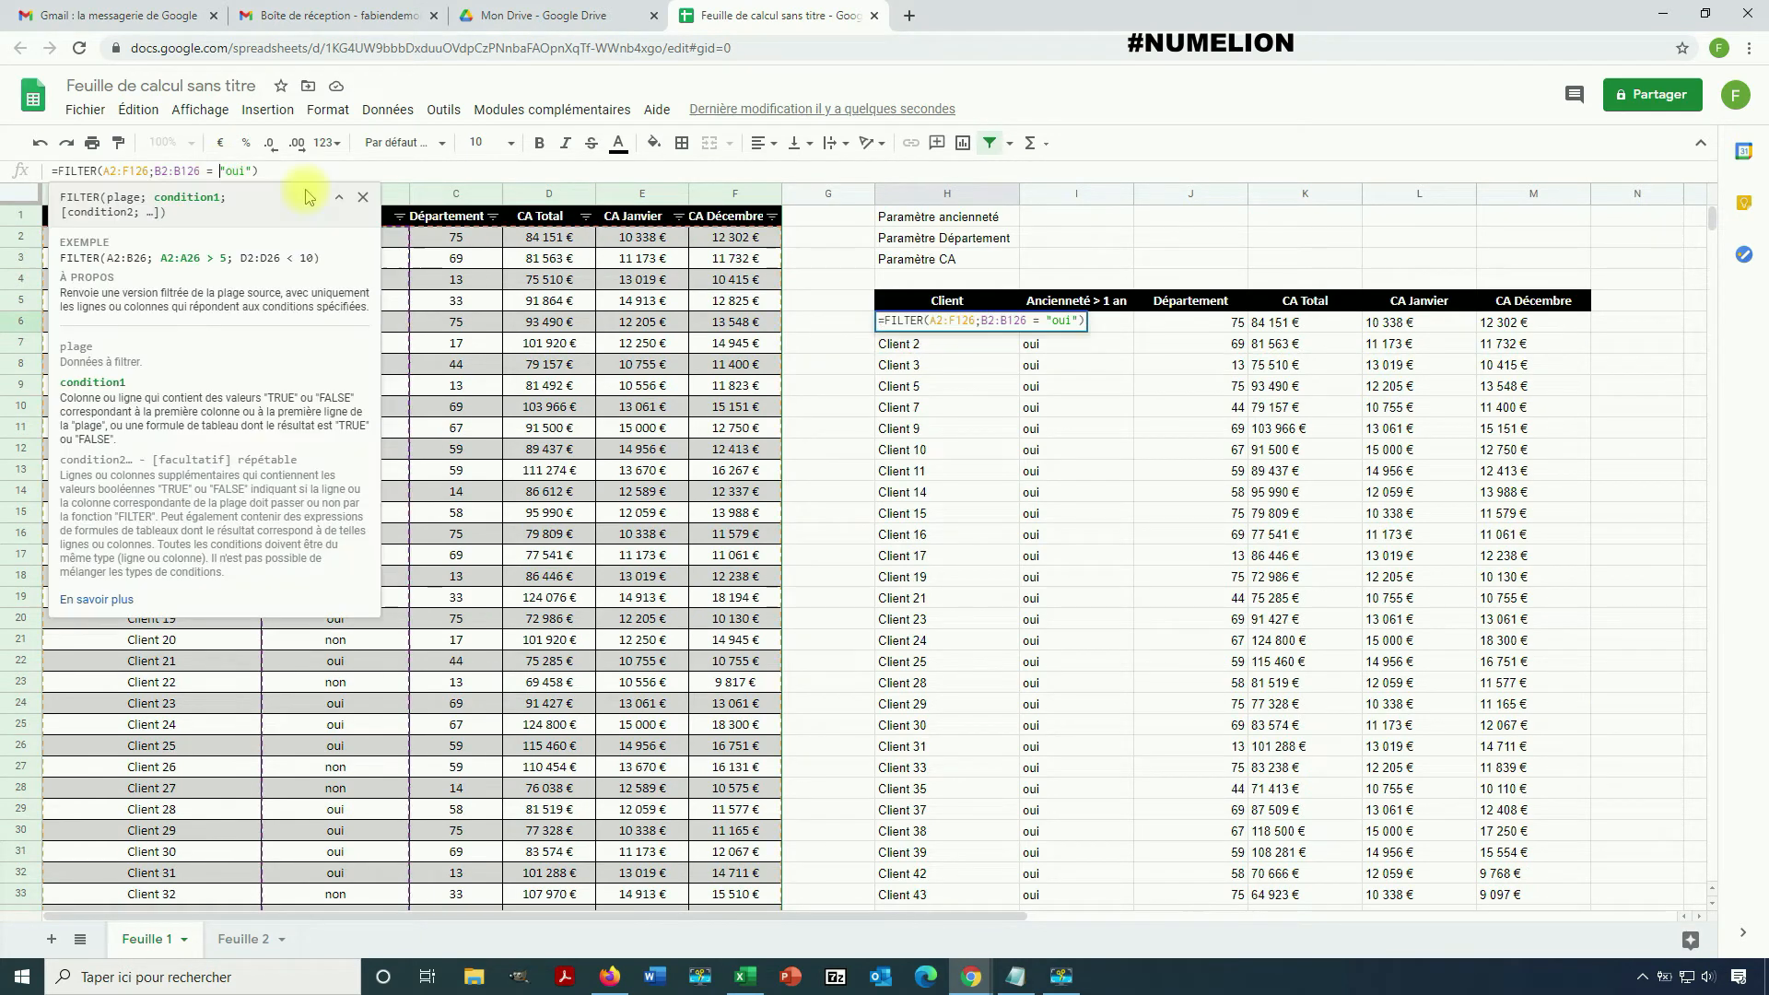
key(BackSpace)
key(BackSpace)
text(<>)
key(Return)
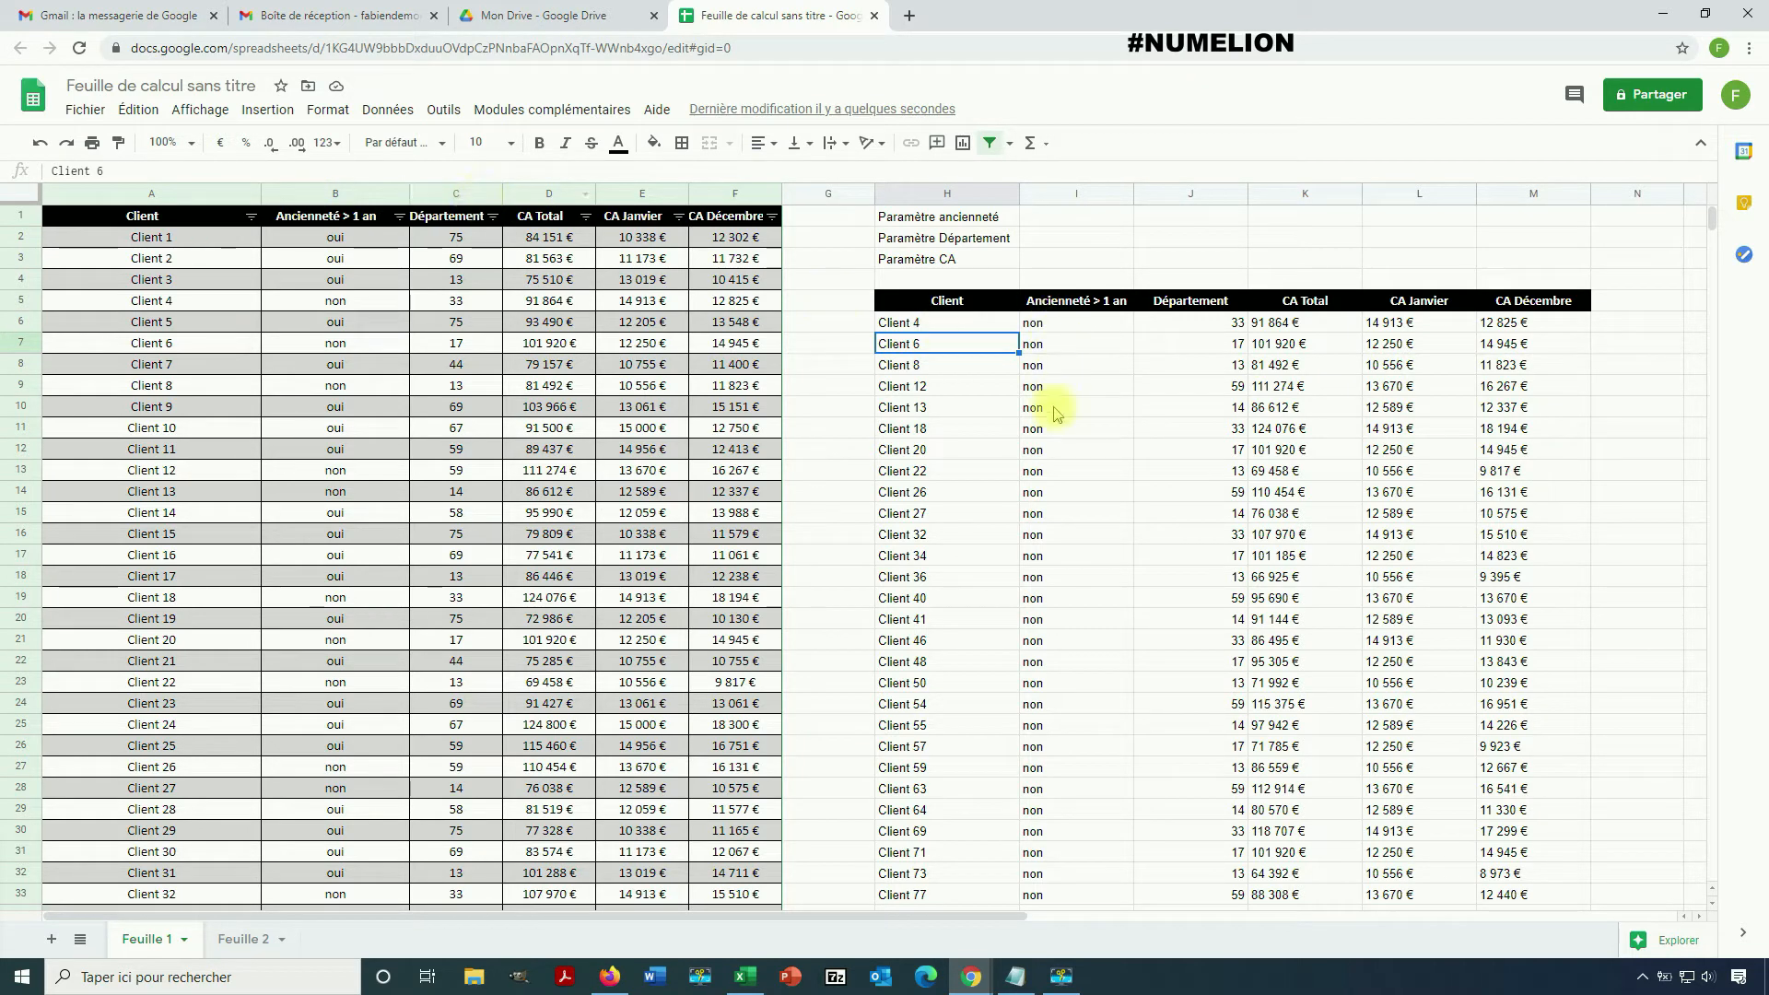
Fill in the parameter cells: oui for ancienneté in I1, 75 for Département in I2 and 85000 for CA in I3
click(963, 324)
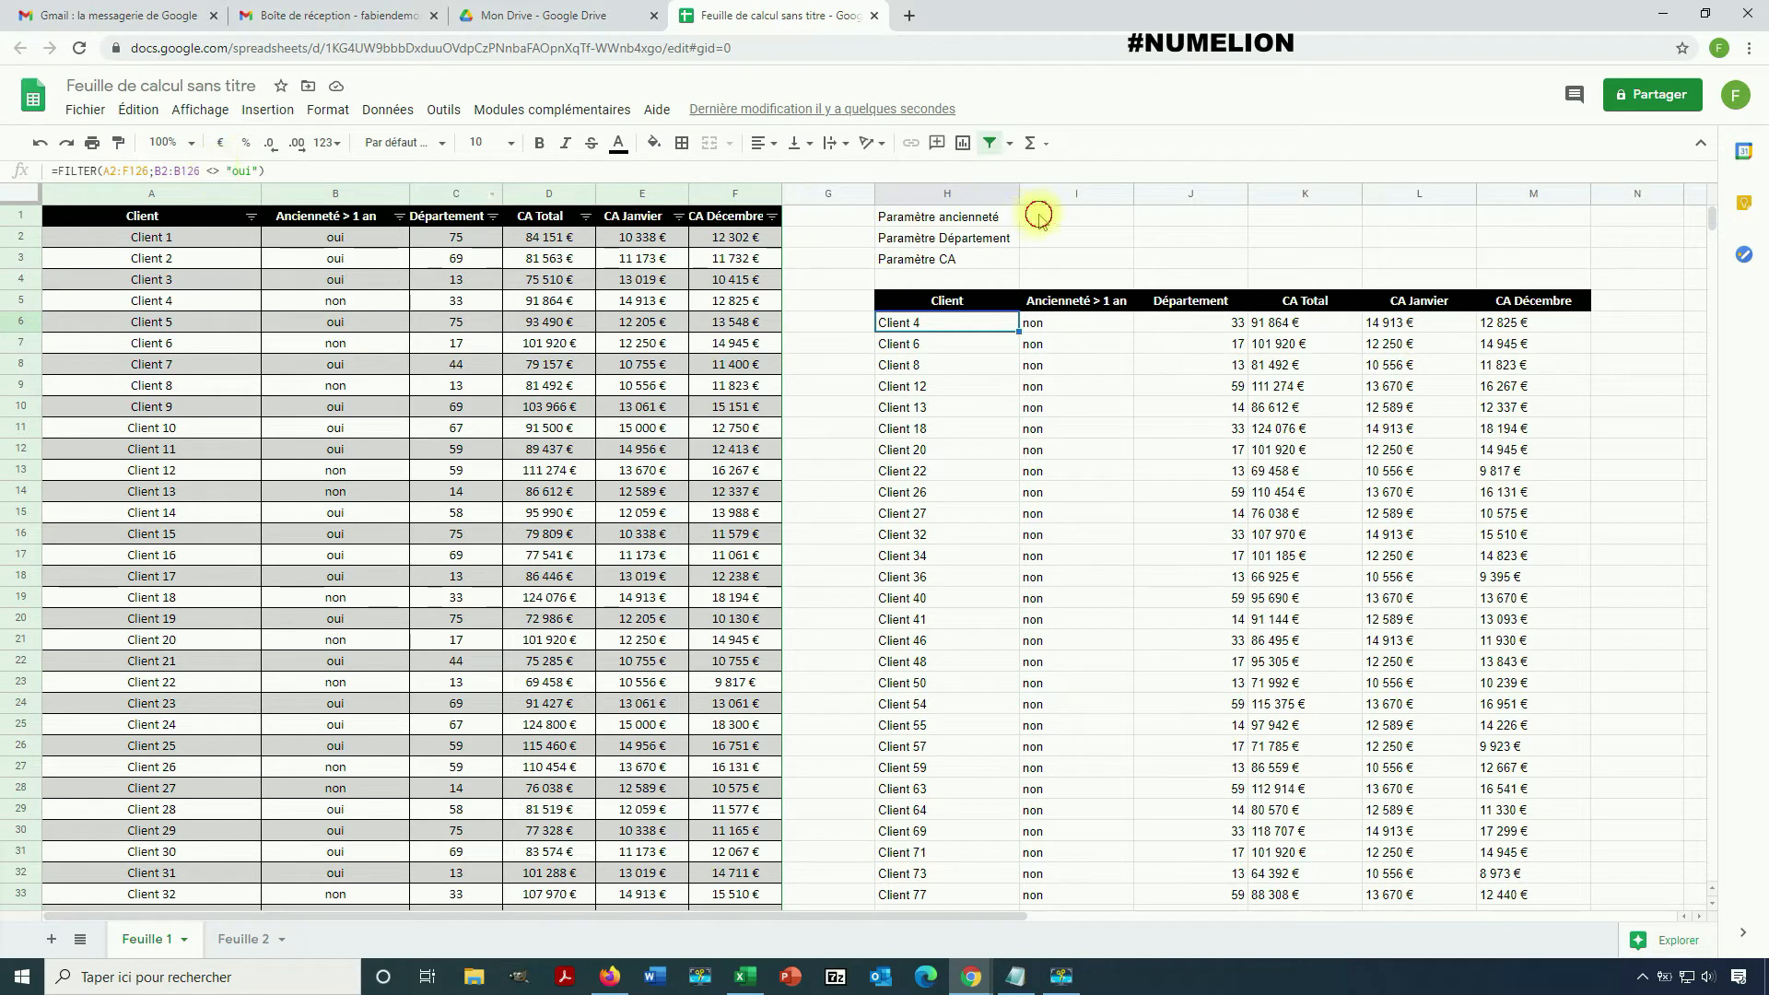
click(1090, 223)
text(oui)
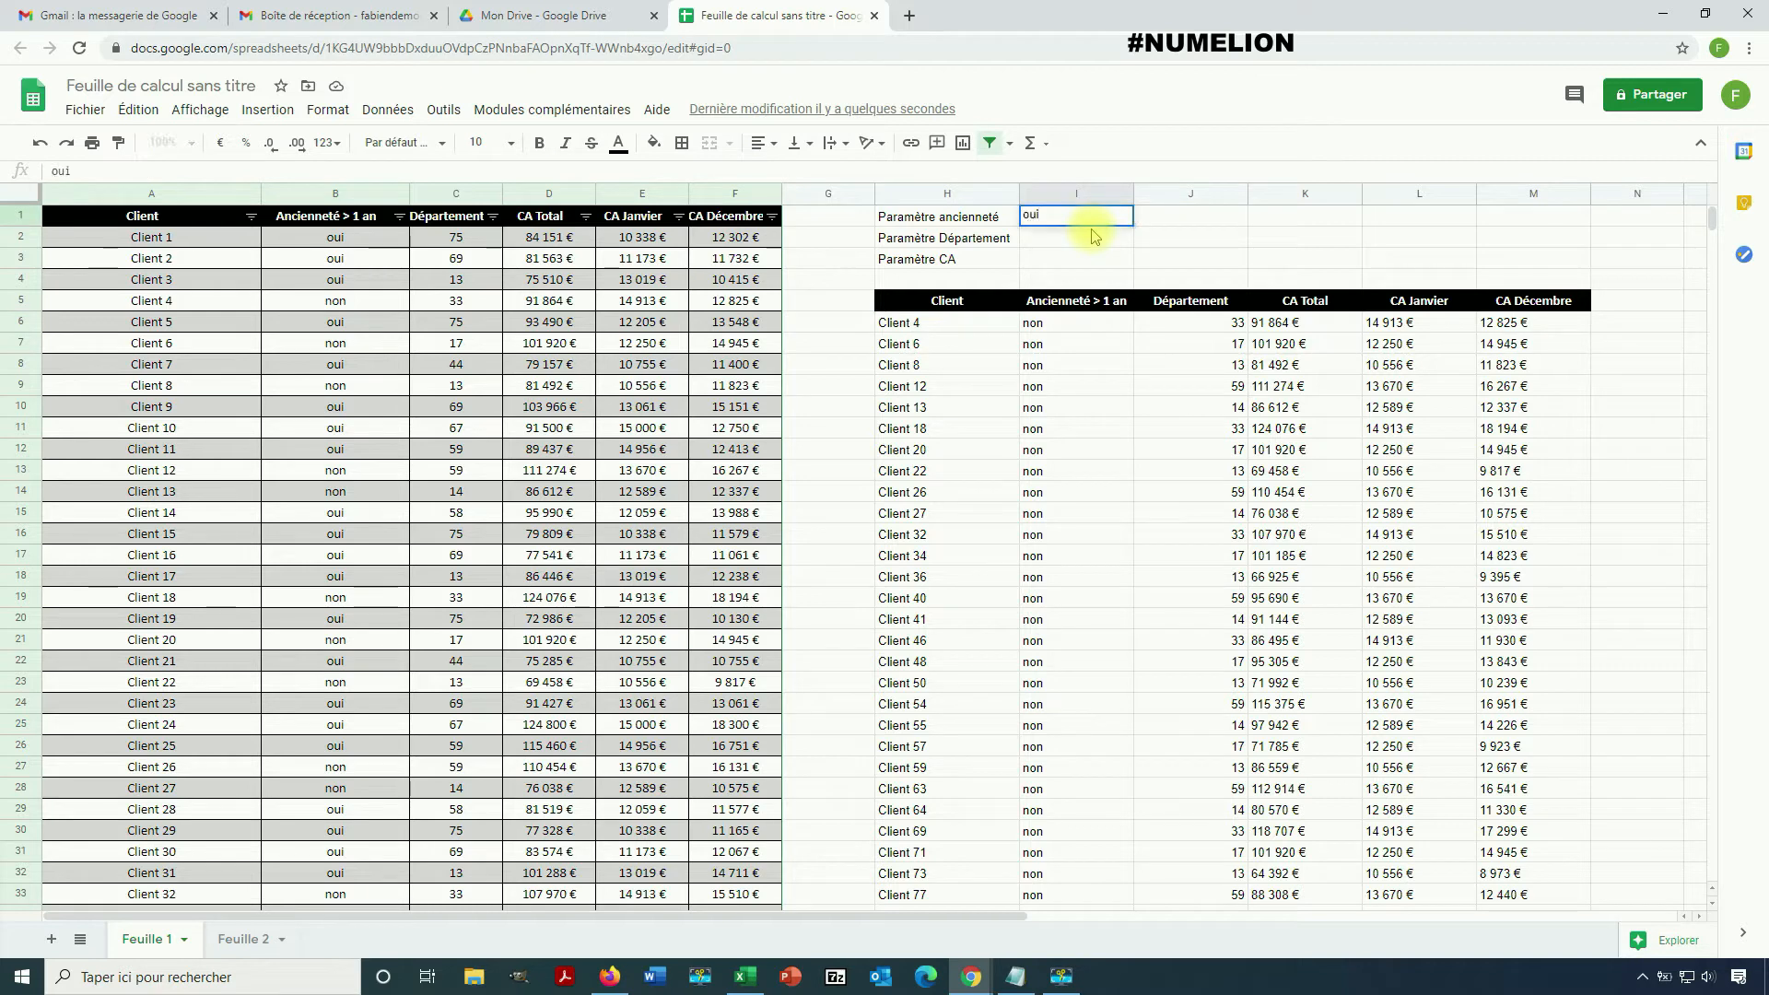
key(Return)
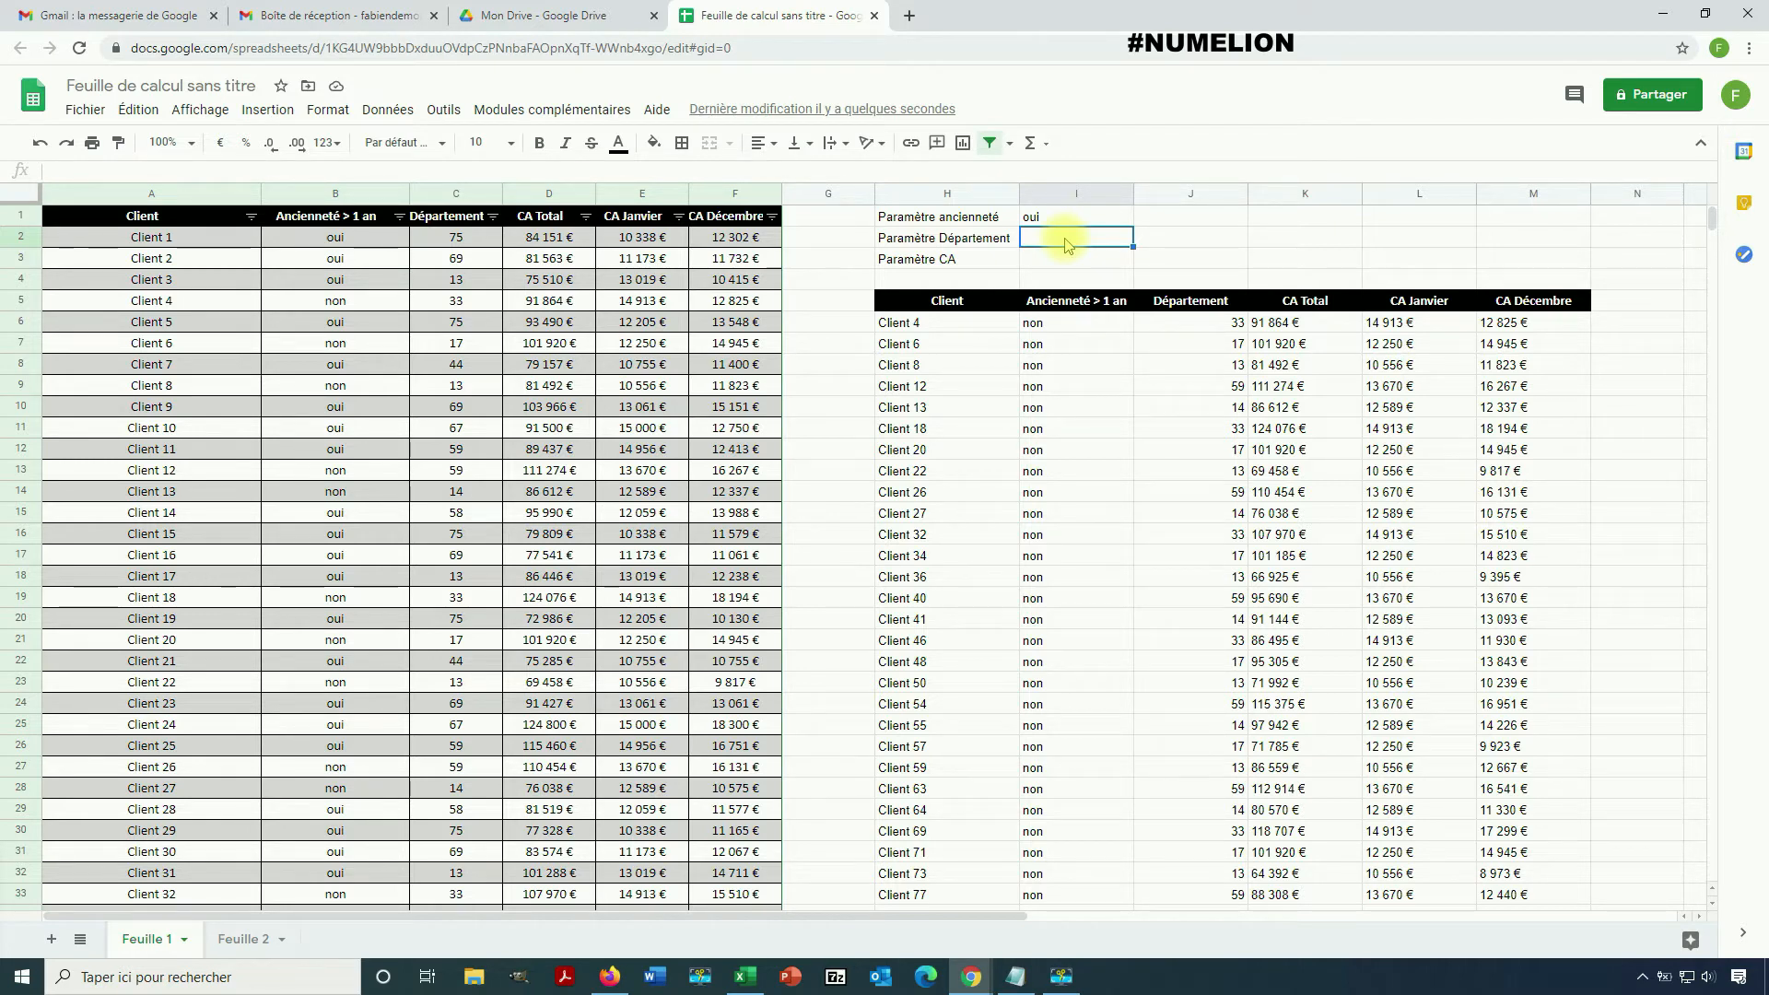
text(75)
click(1042, 267)
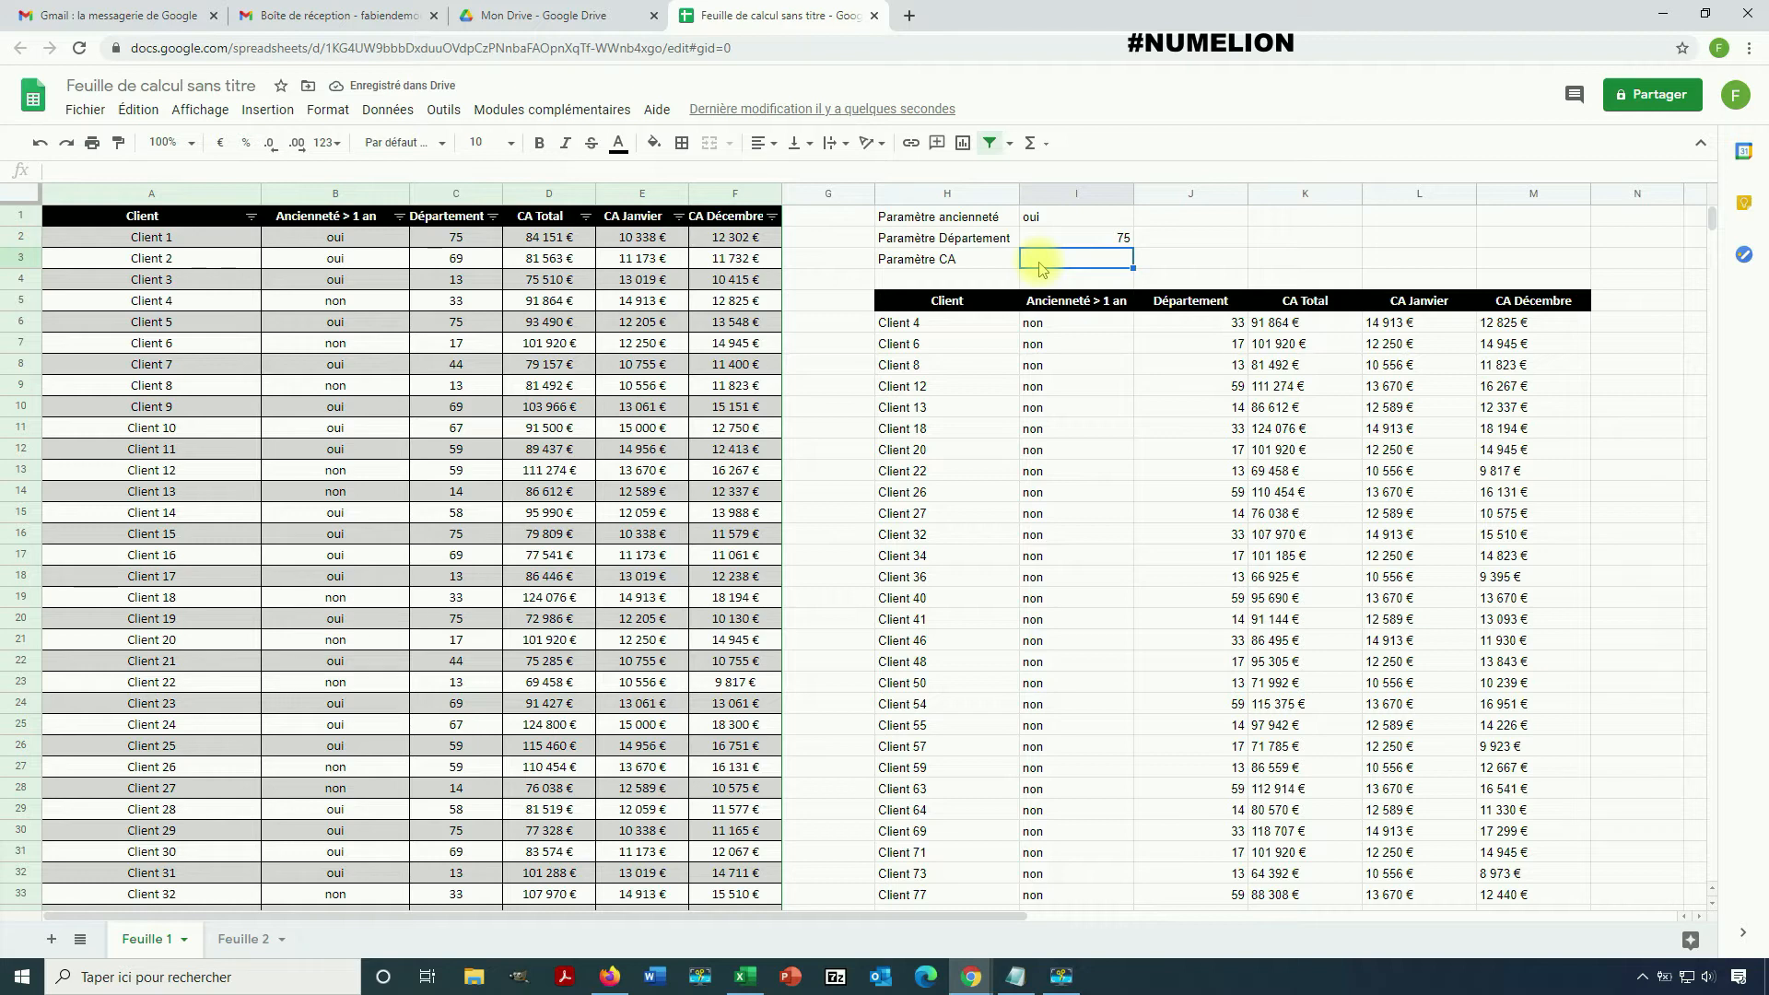
text(85000)
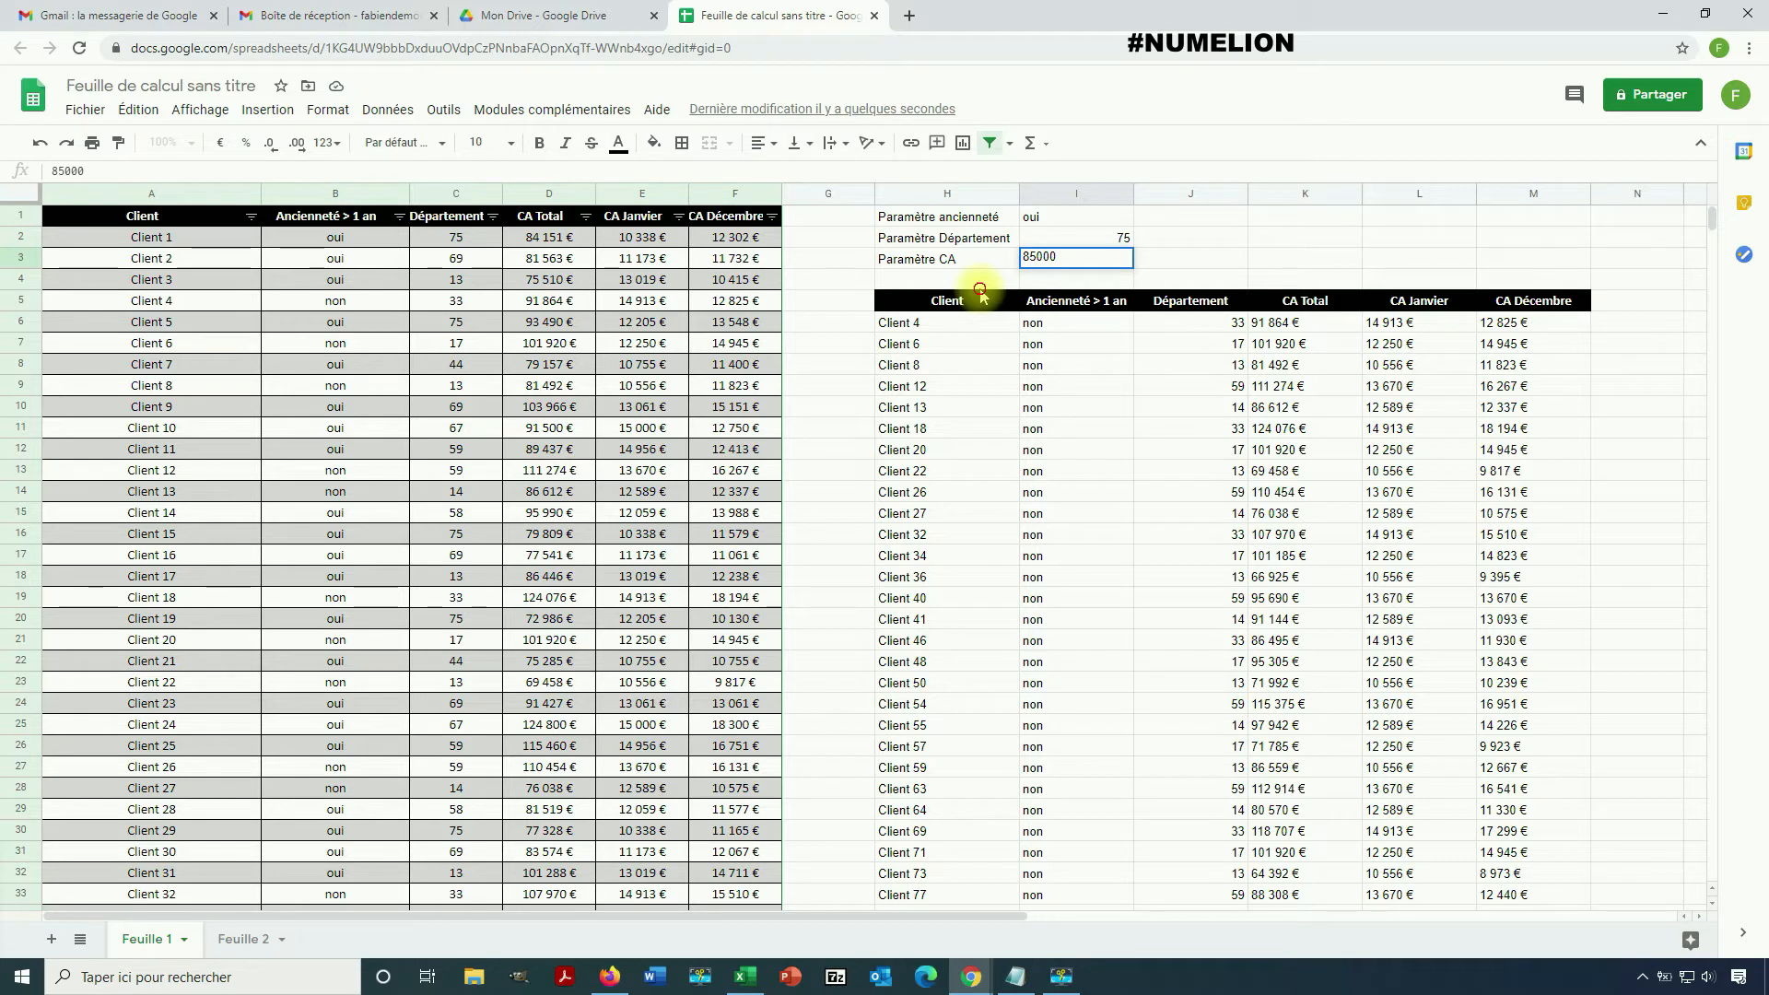
Replace the H6 formula's condition with B2:B126 =I1, and set the ancienneté parameter in I1 to non
click(931, 323)
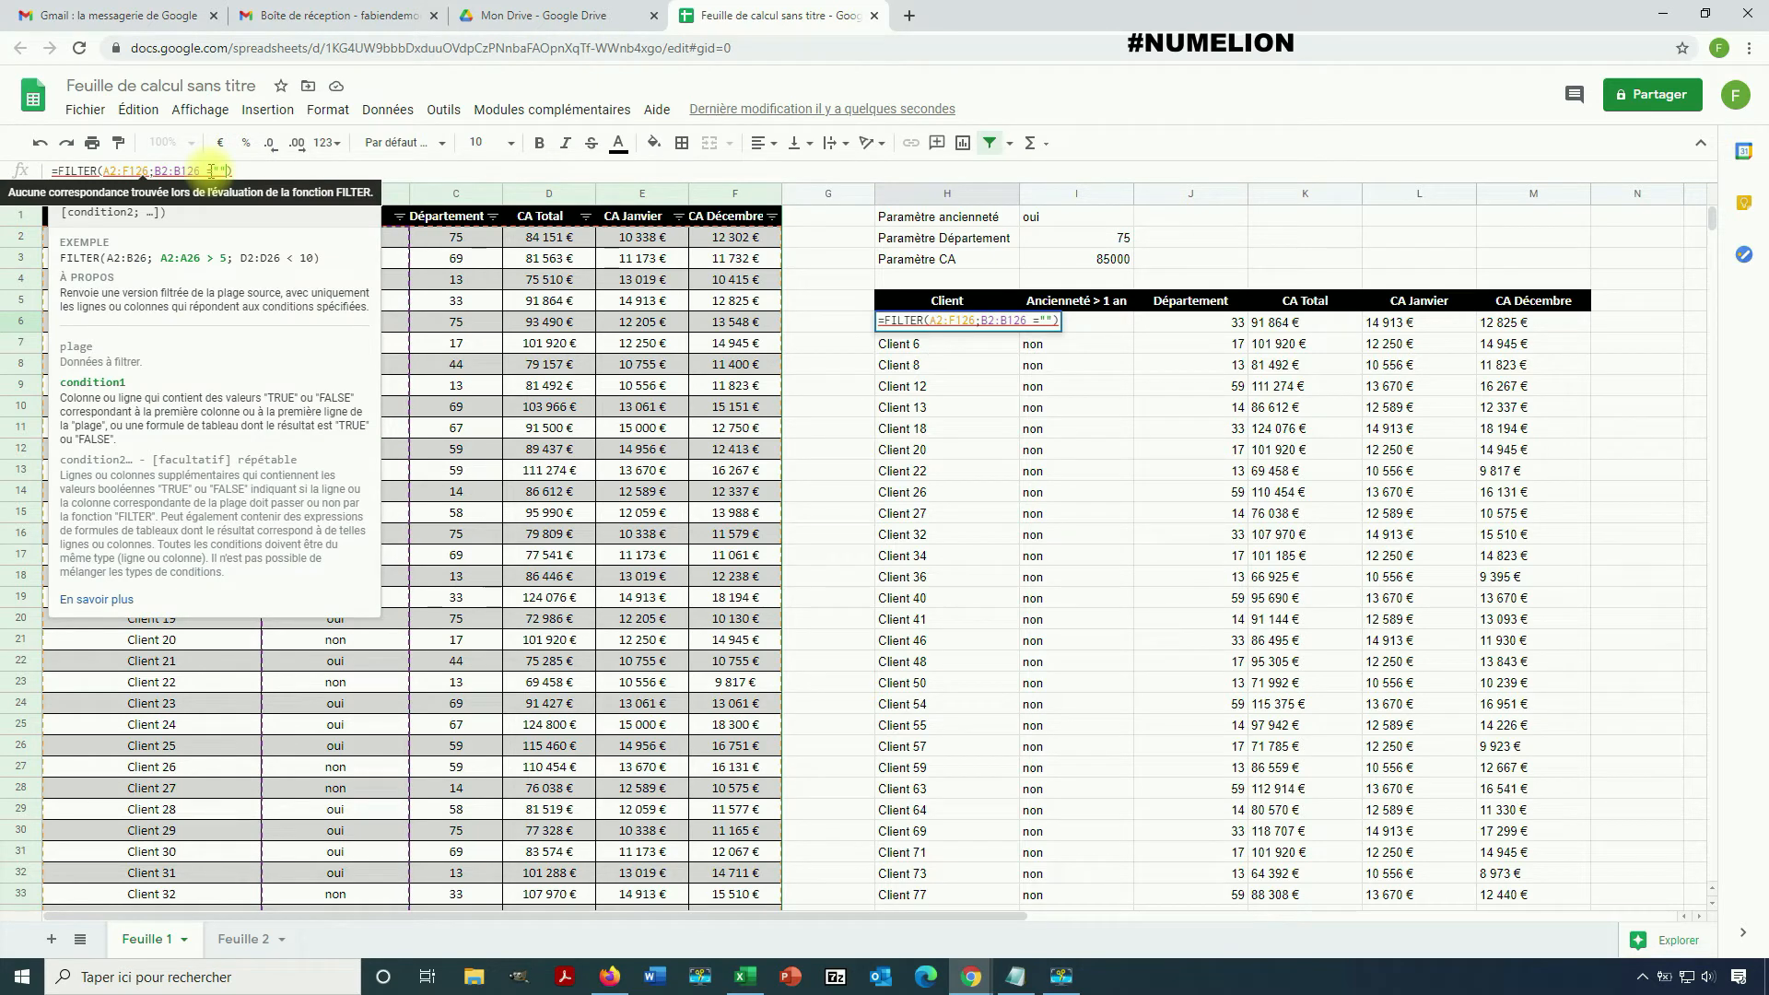
key(BackSpace)
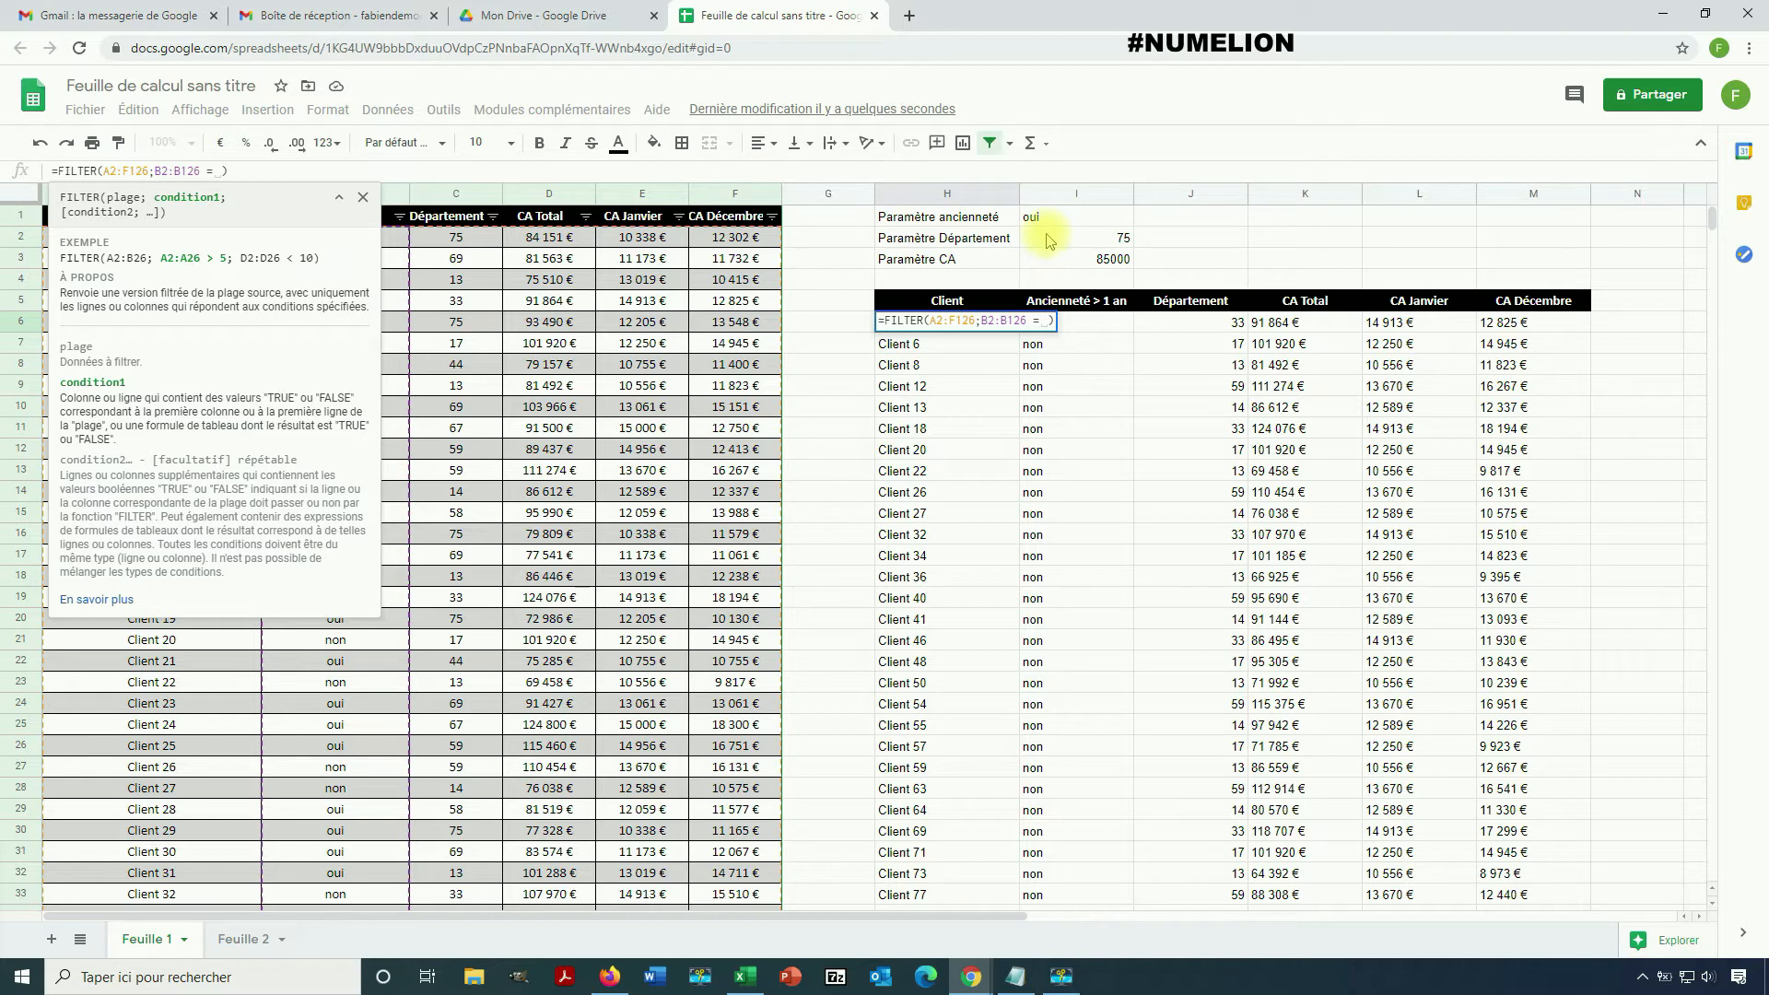
click(1074, 217)
key(Return)
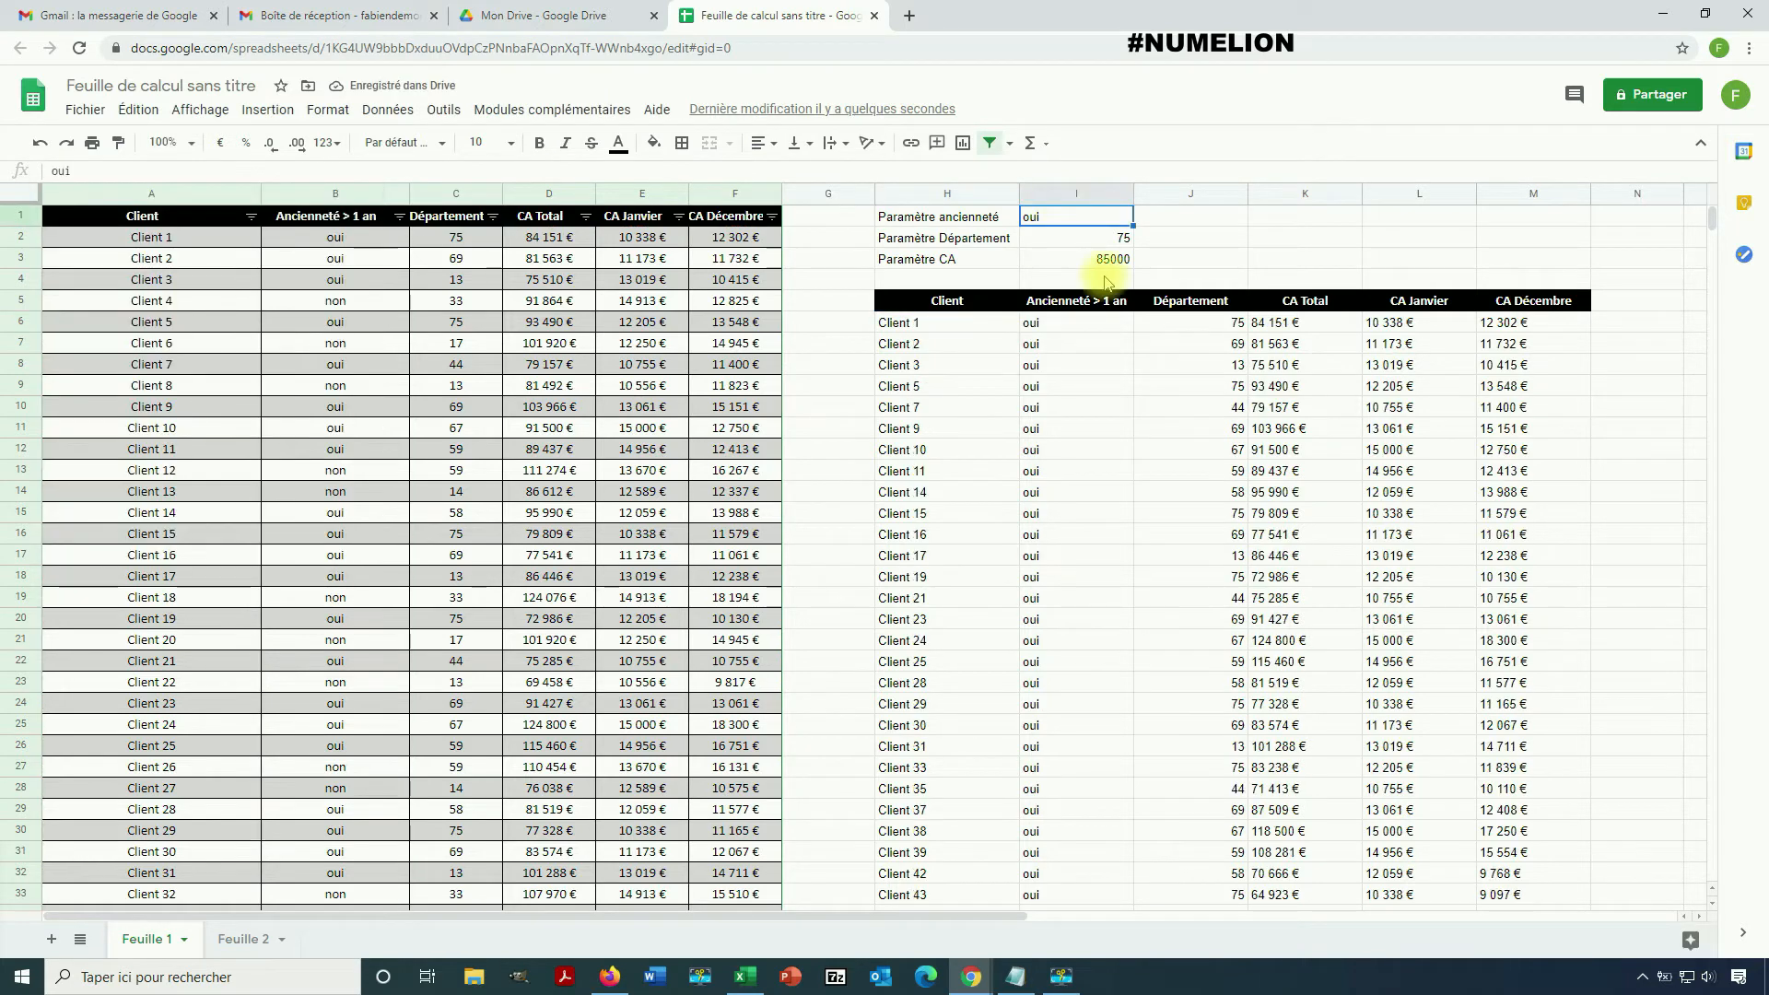
text(non)
key(Return)
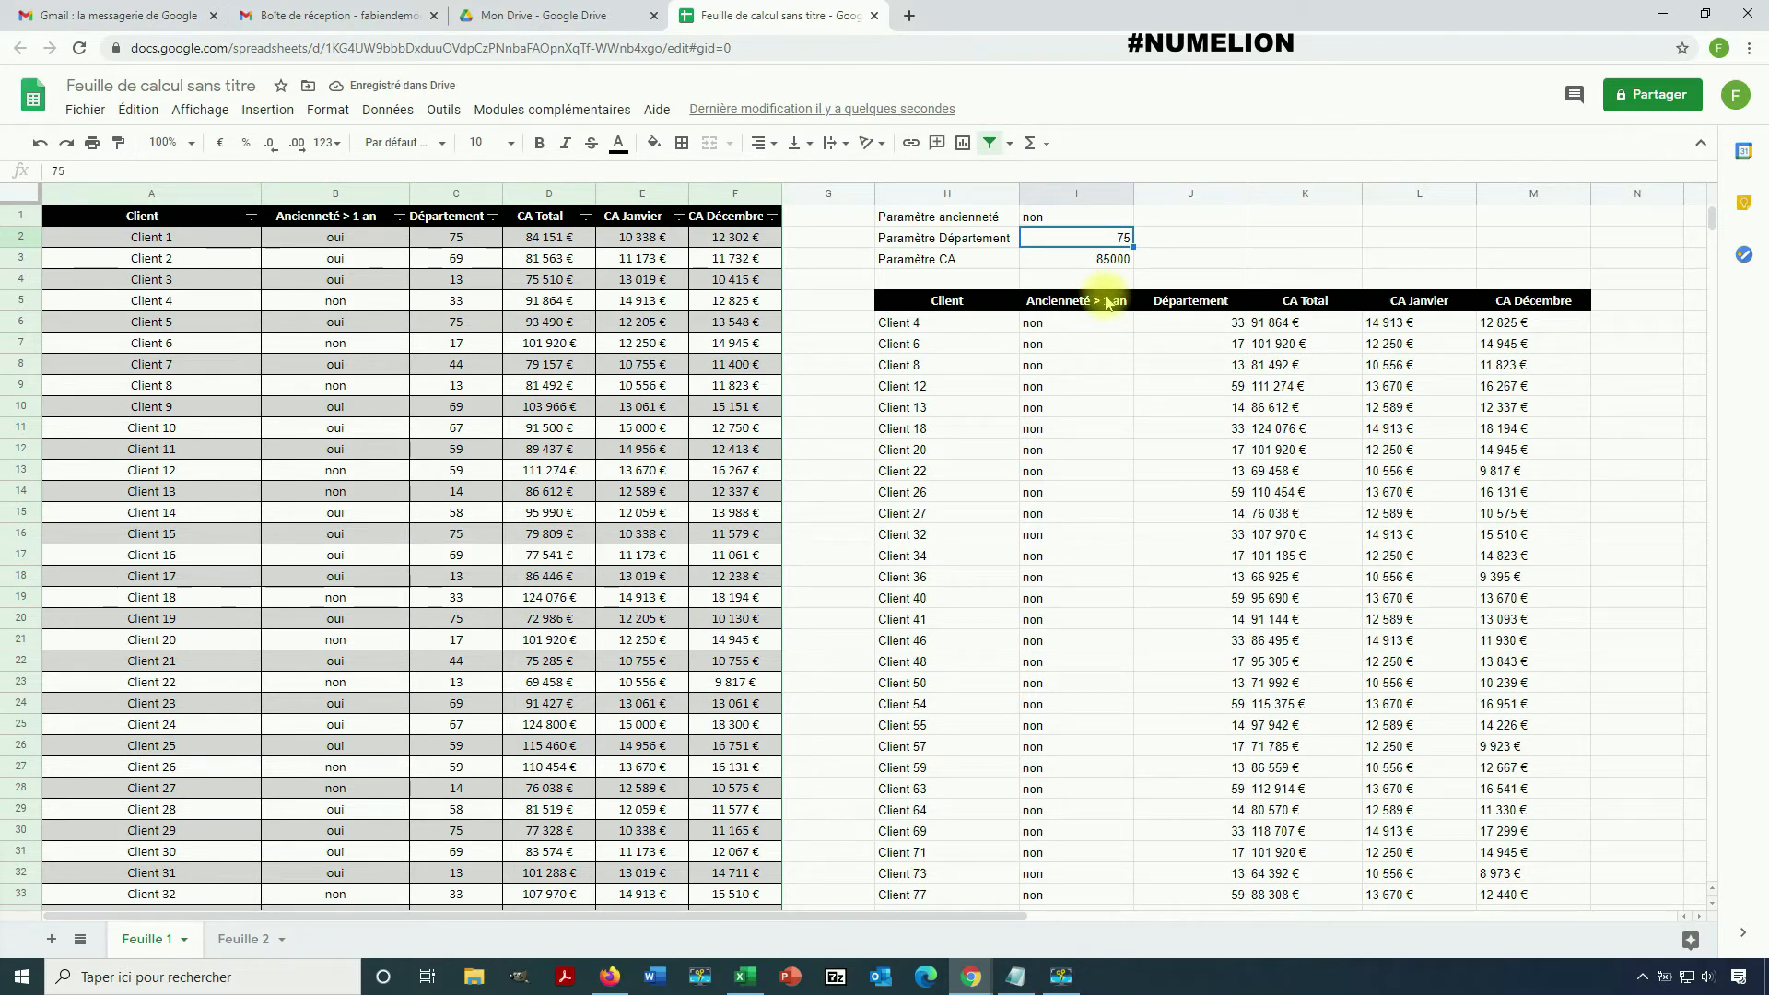
Add a second condition, C2:C126 = I2, to the H6 FILTER formula to filter by the département parameter
click(907, 322)
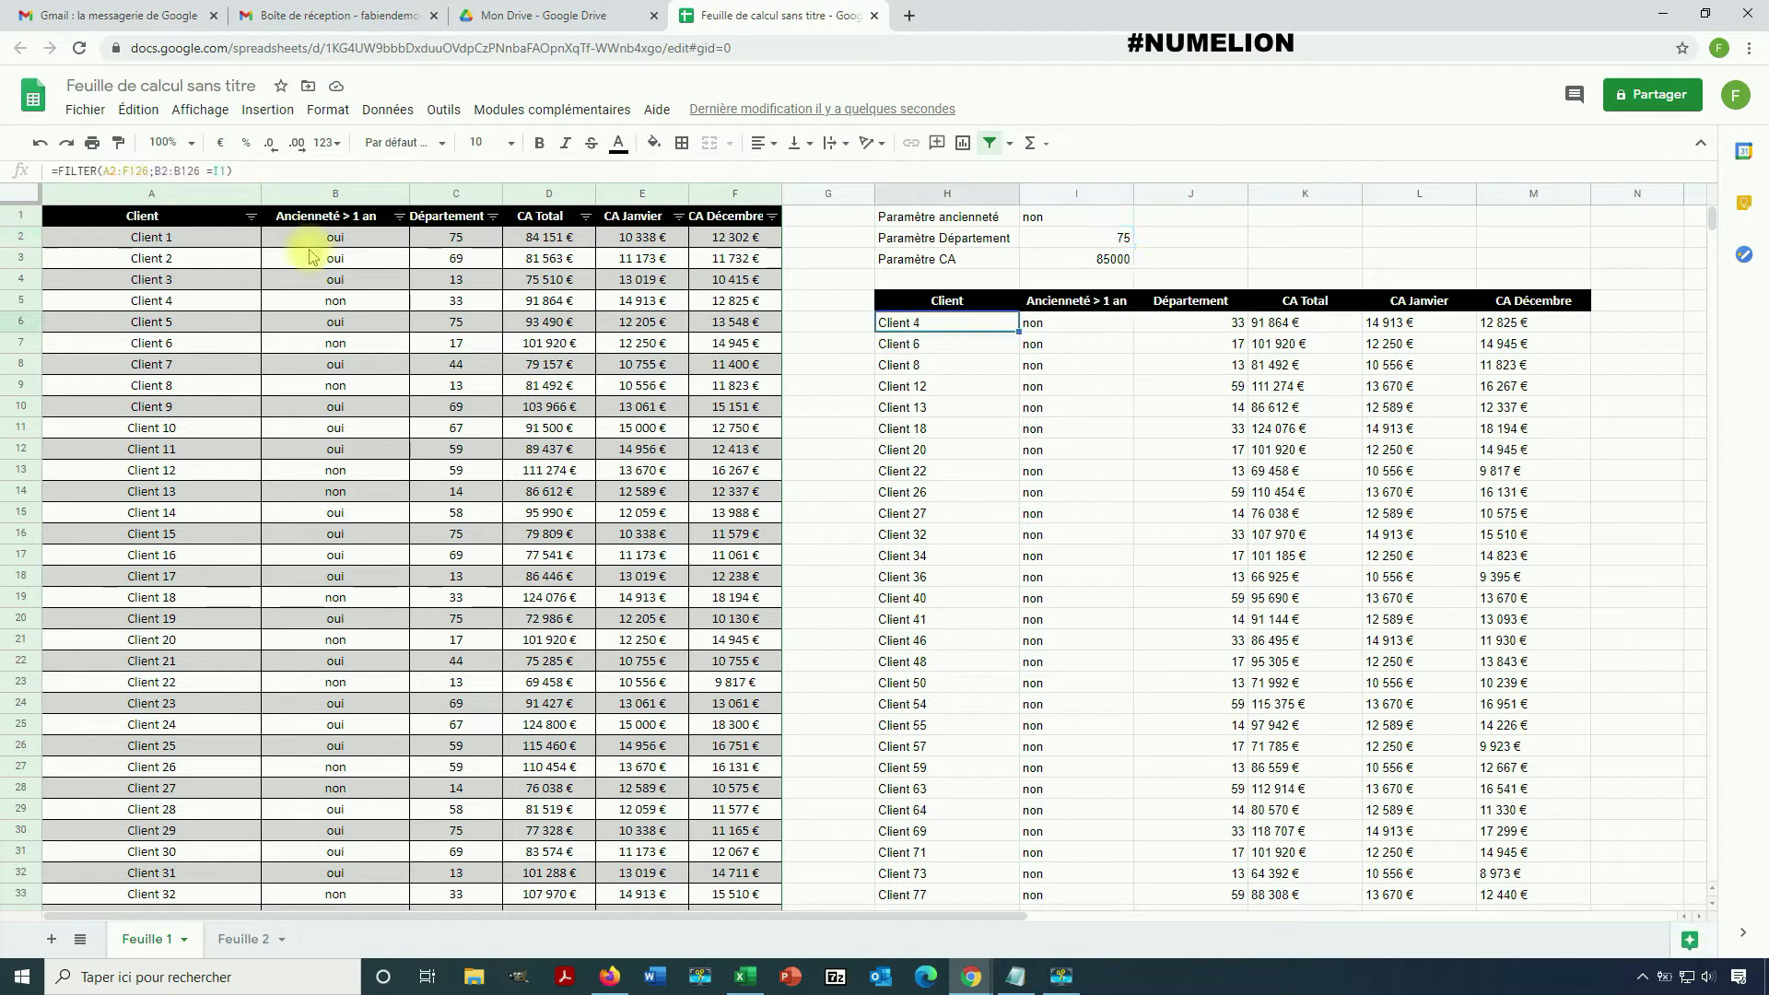
click(224, 170)
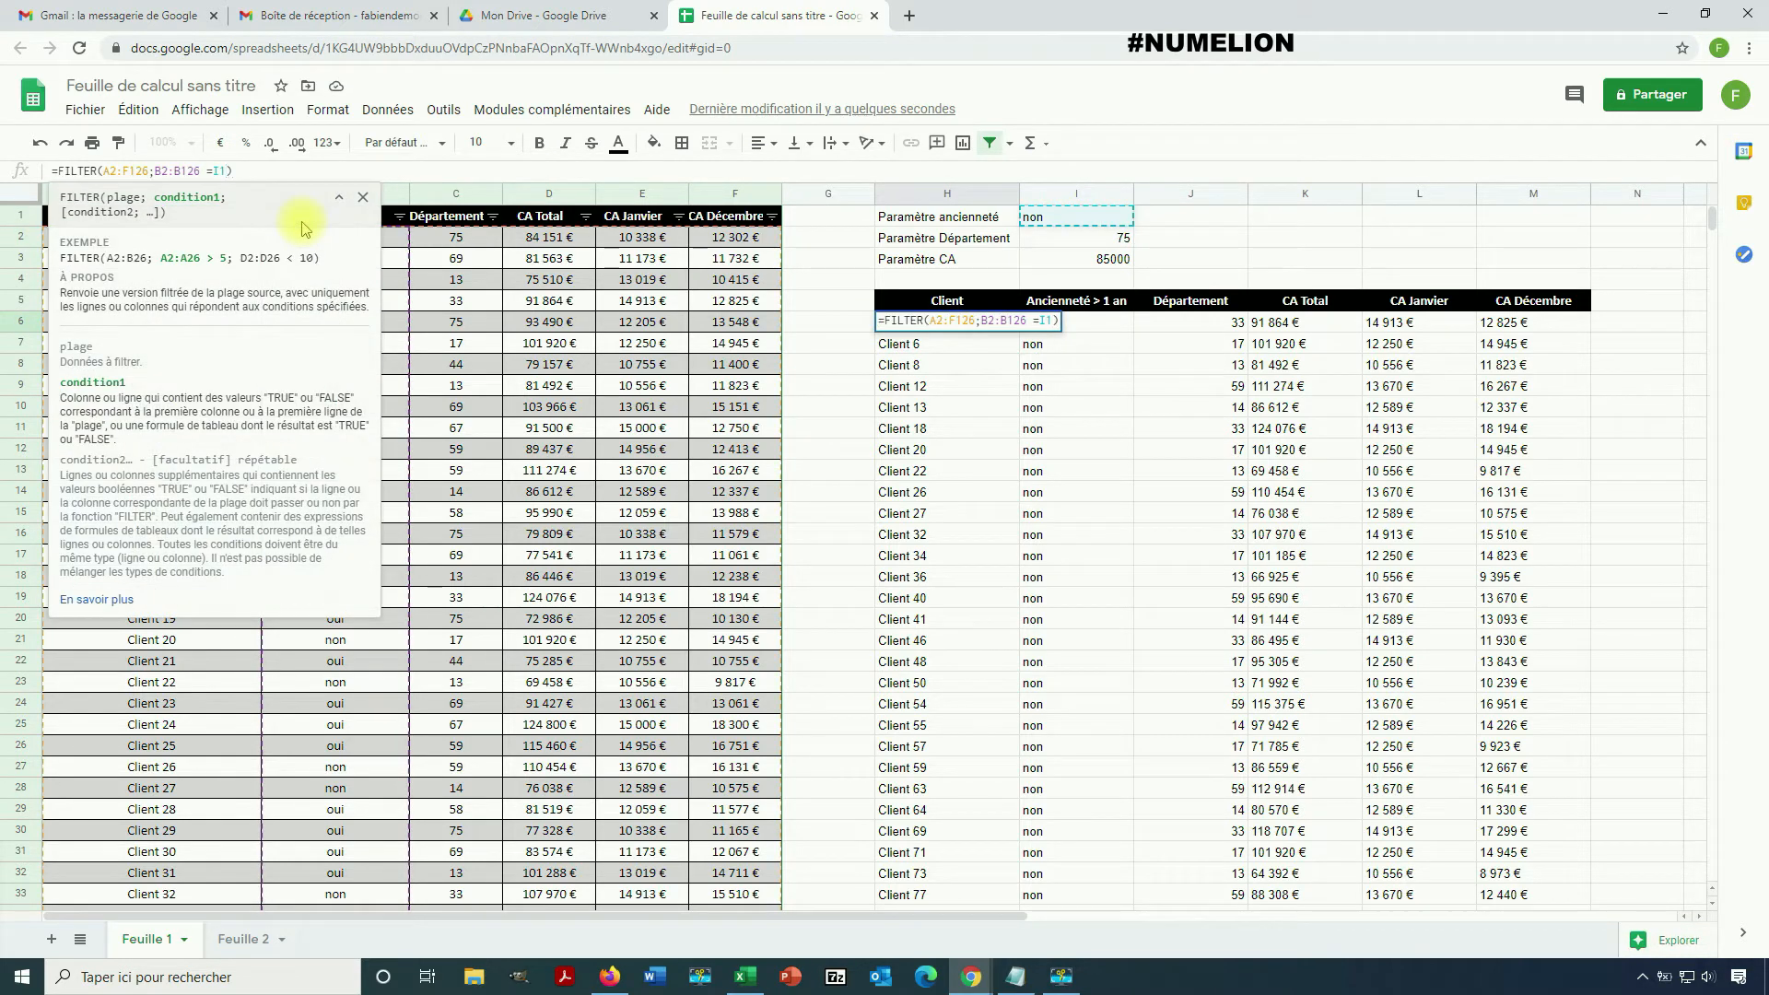
text(;)
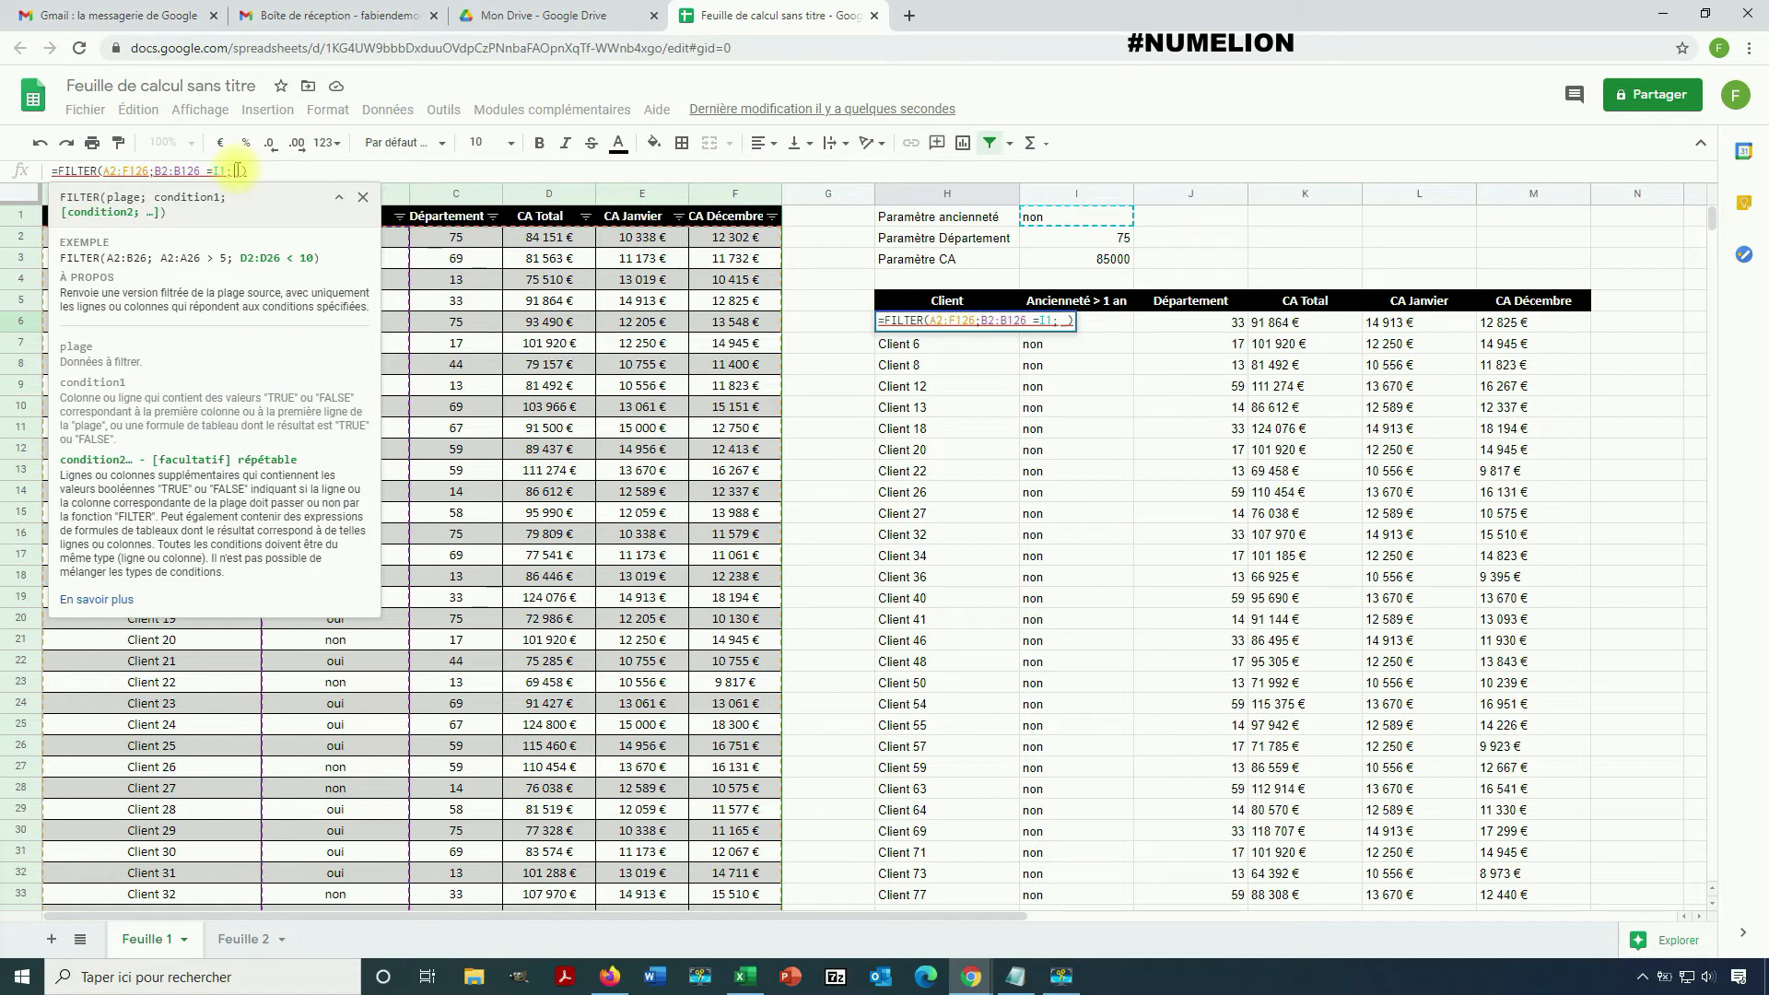
text(C2:C126)
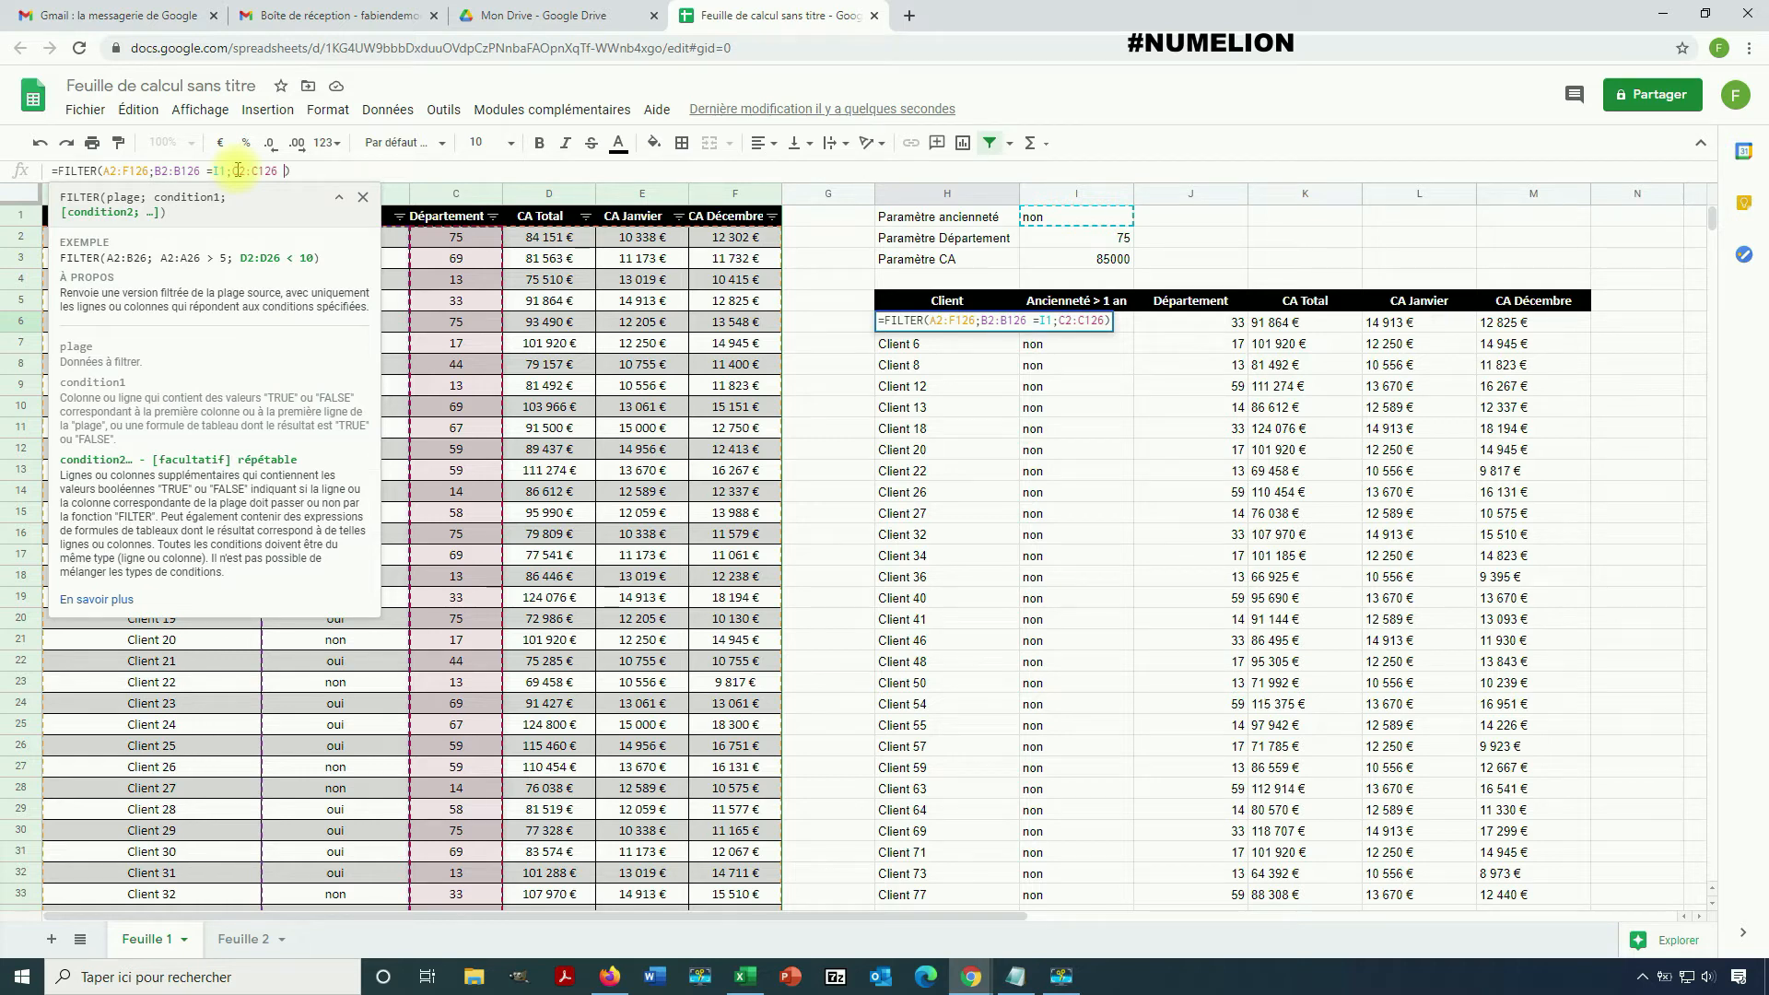
text(= I2)
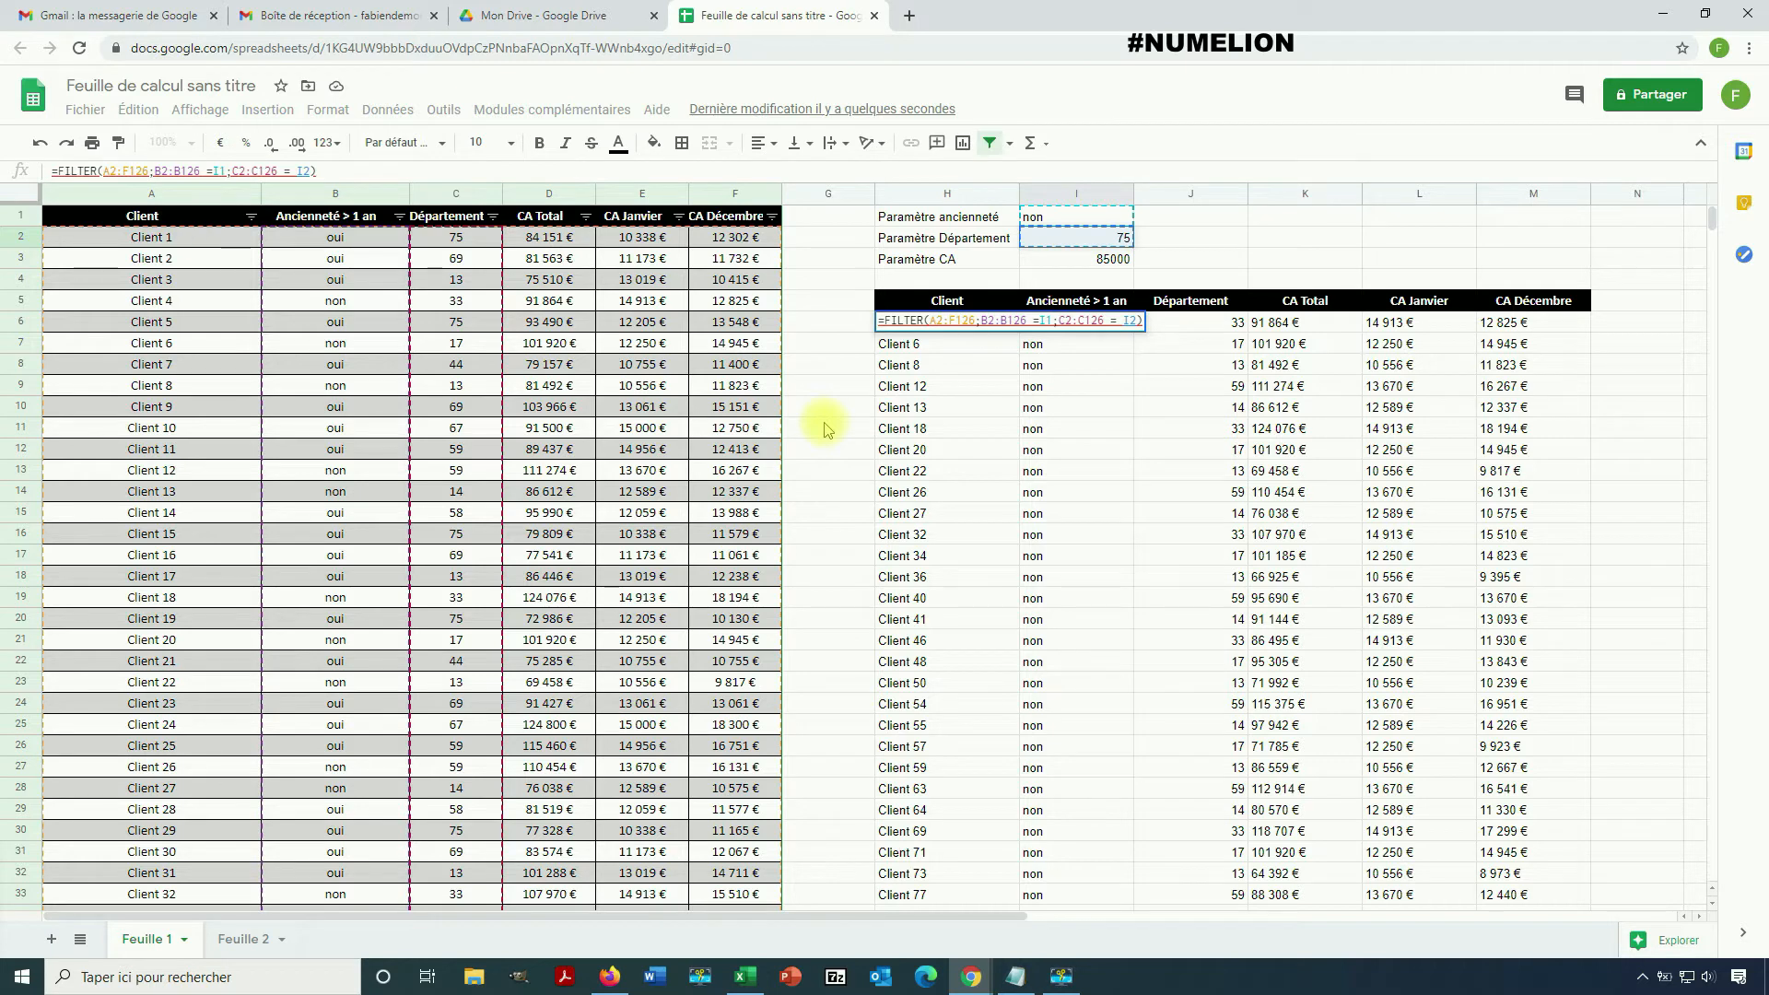
key(Return)
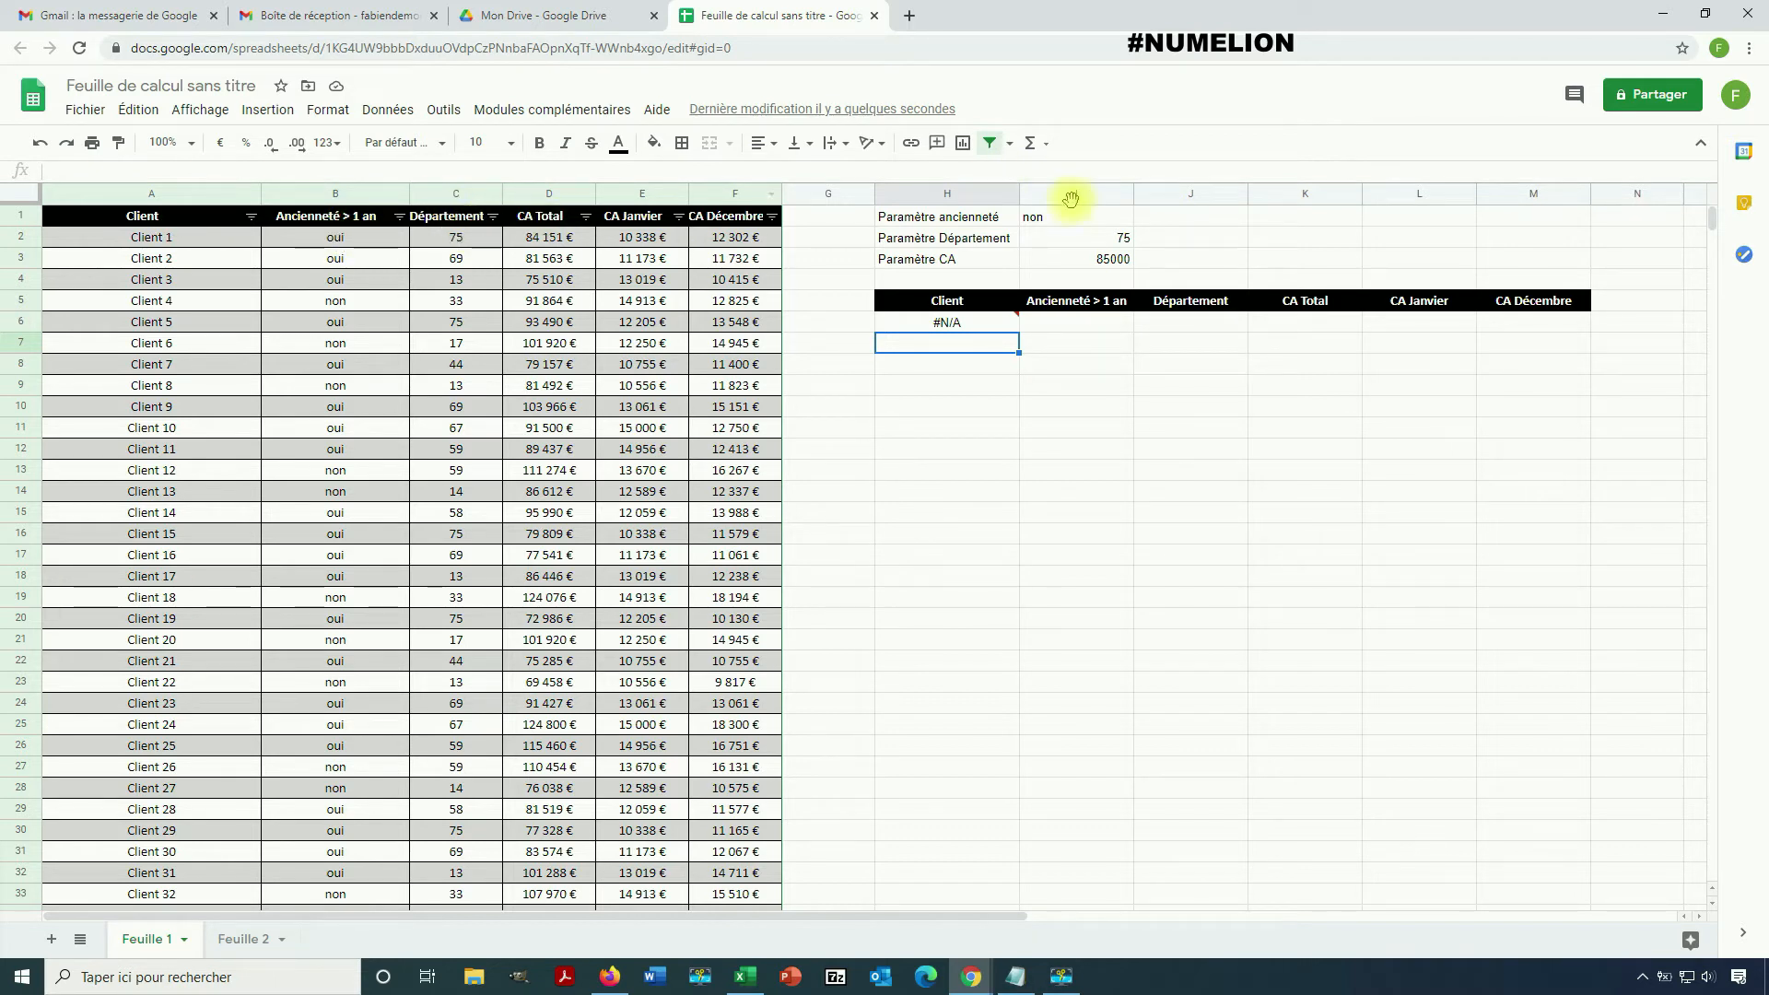
Set the ancienneté parameter in I1 to oui
click(1055, 219)
text(oui)
key(Return)
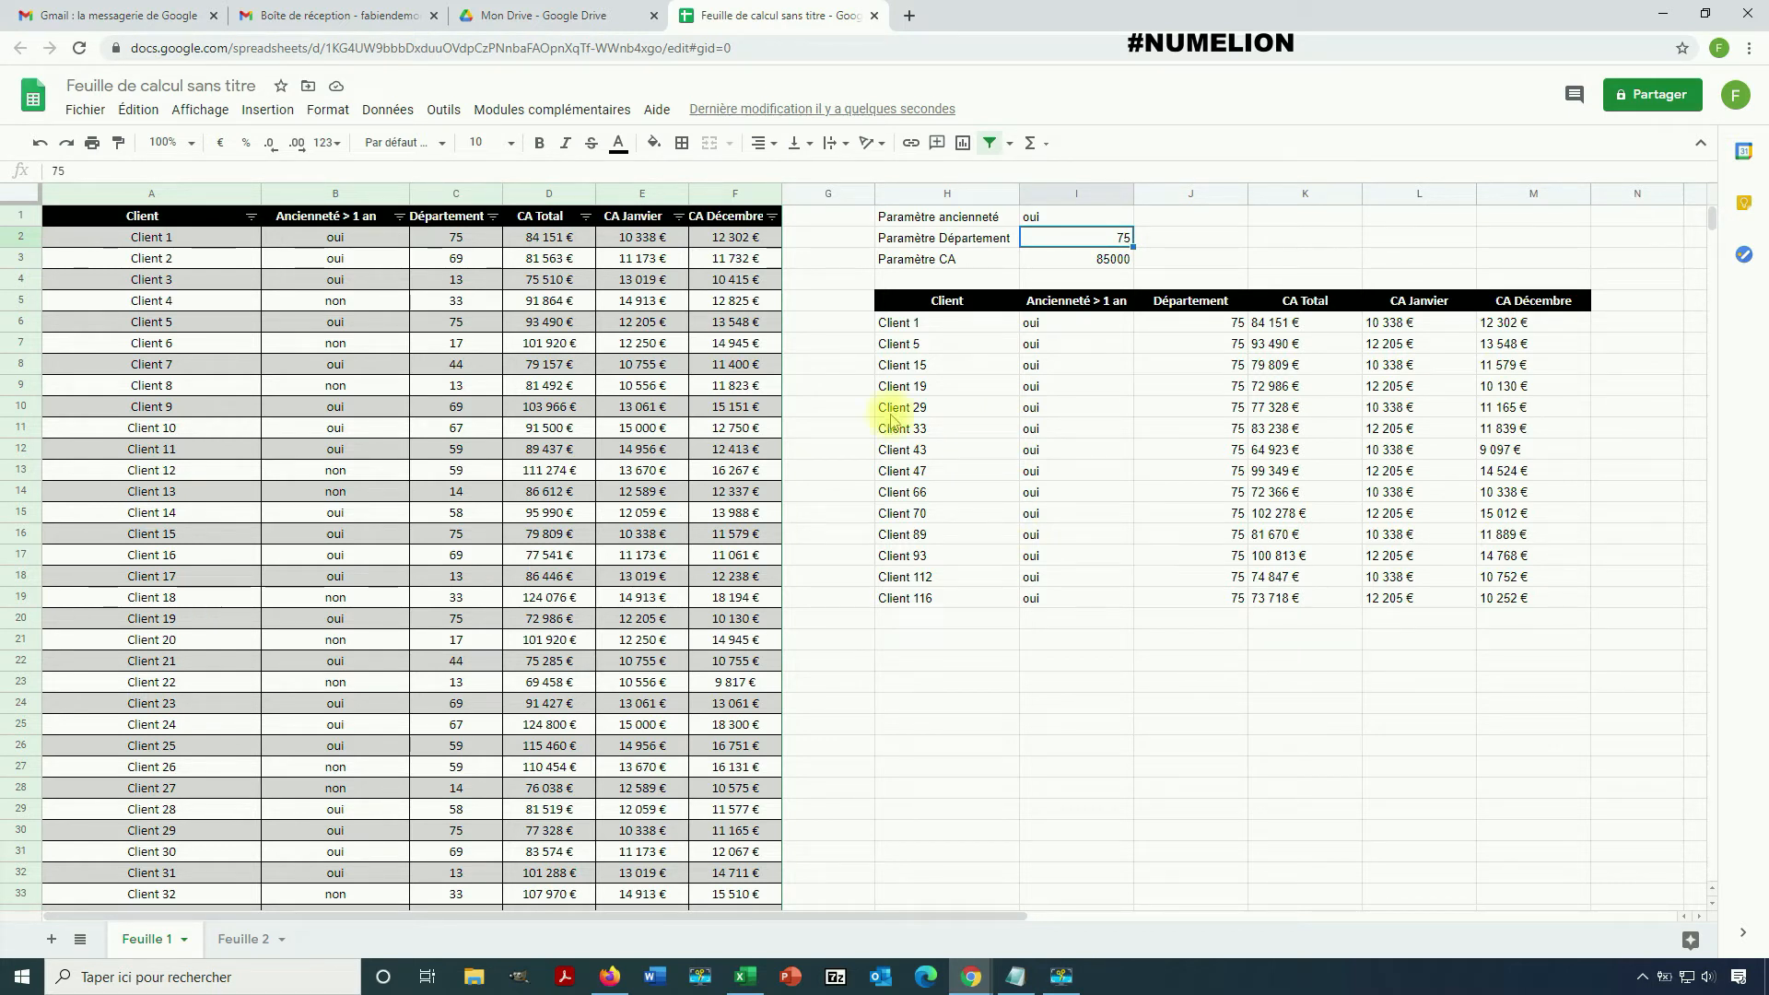
Duplicate the C2:C126 = I2 condition as a third condition at the end of the H6 FILTER formula
click(1087, 260)
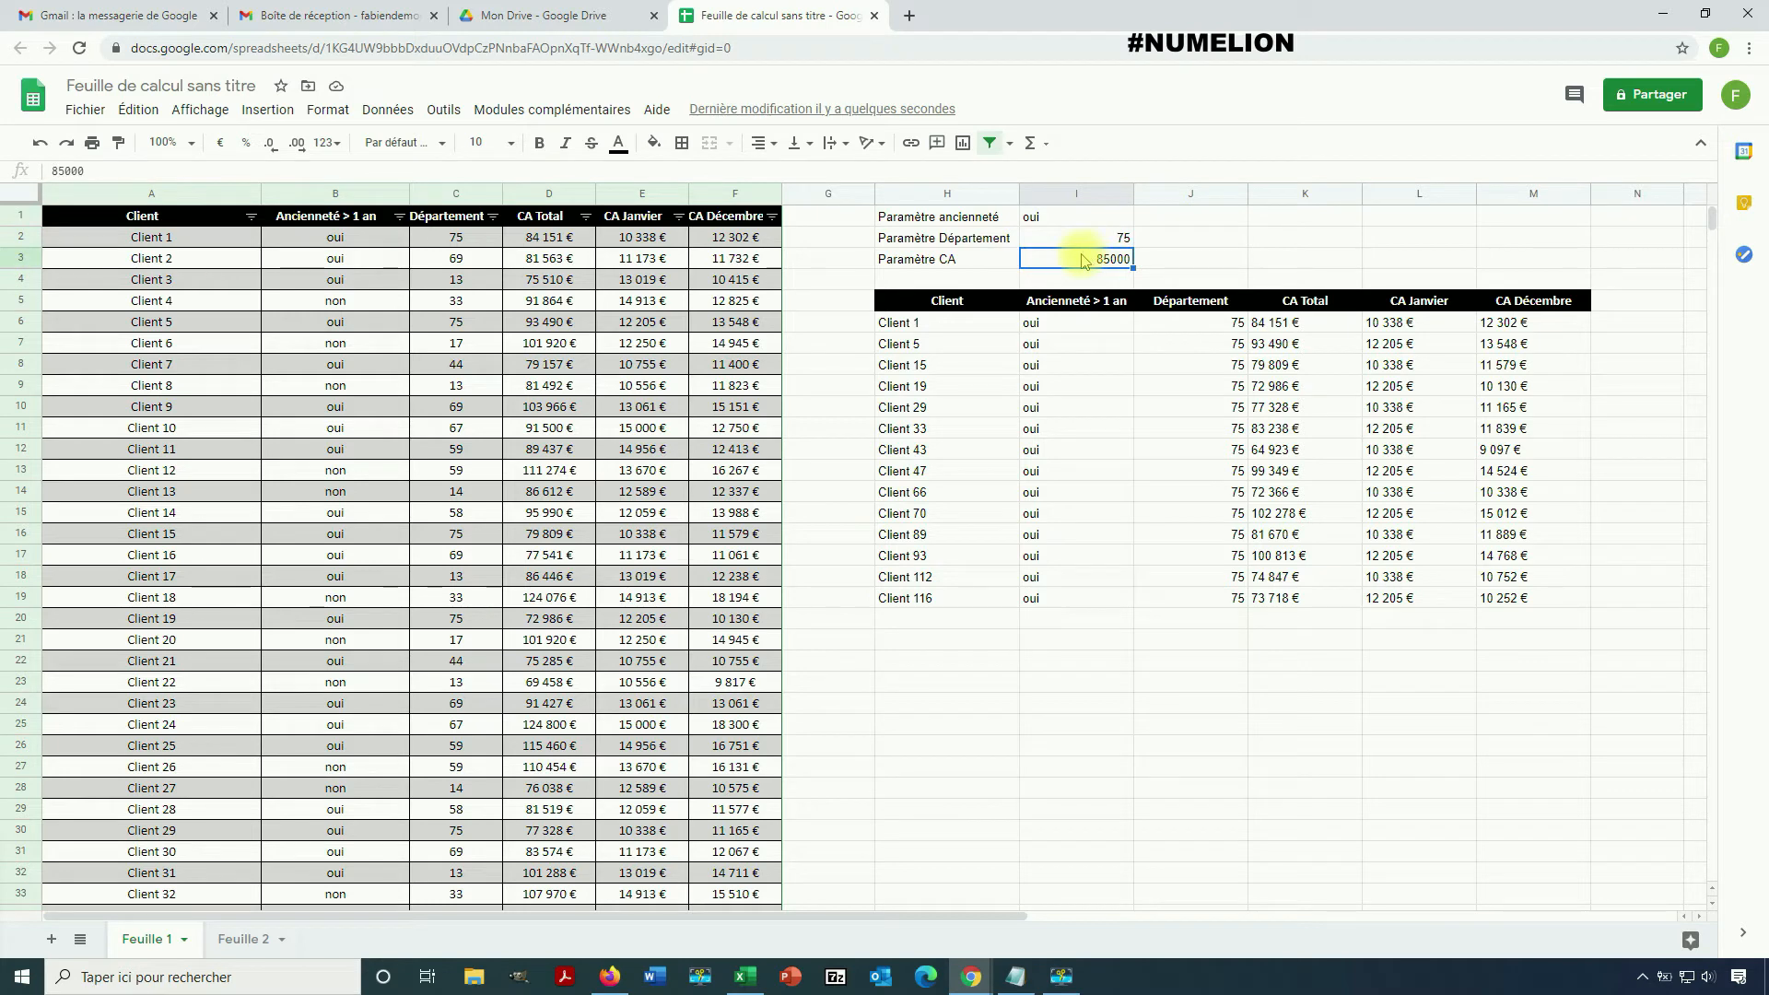
click(910, 325)
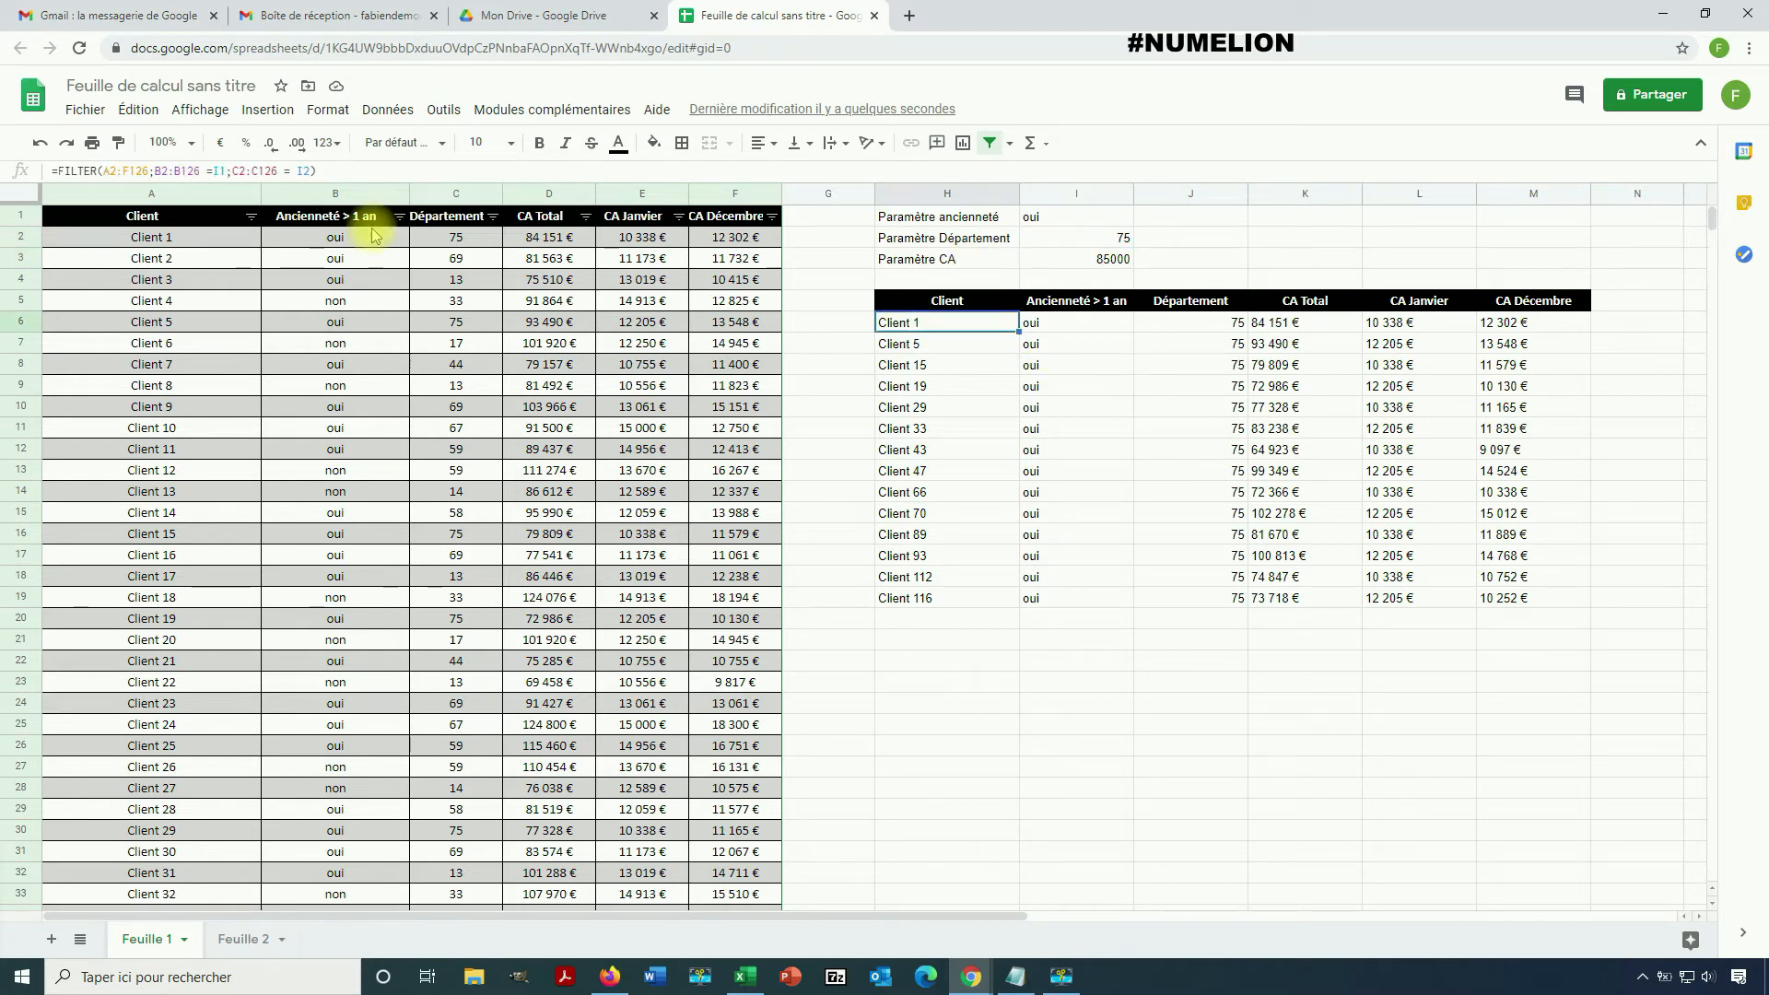
click(312, 173)
drag(312, 173, 242, 175)
key(ctrl+c)
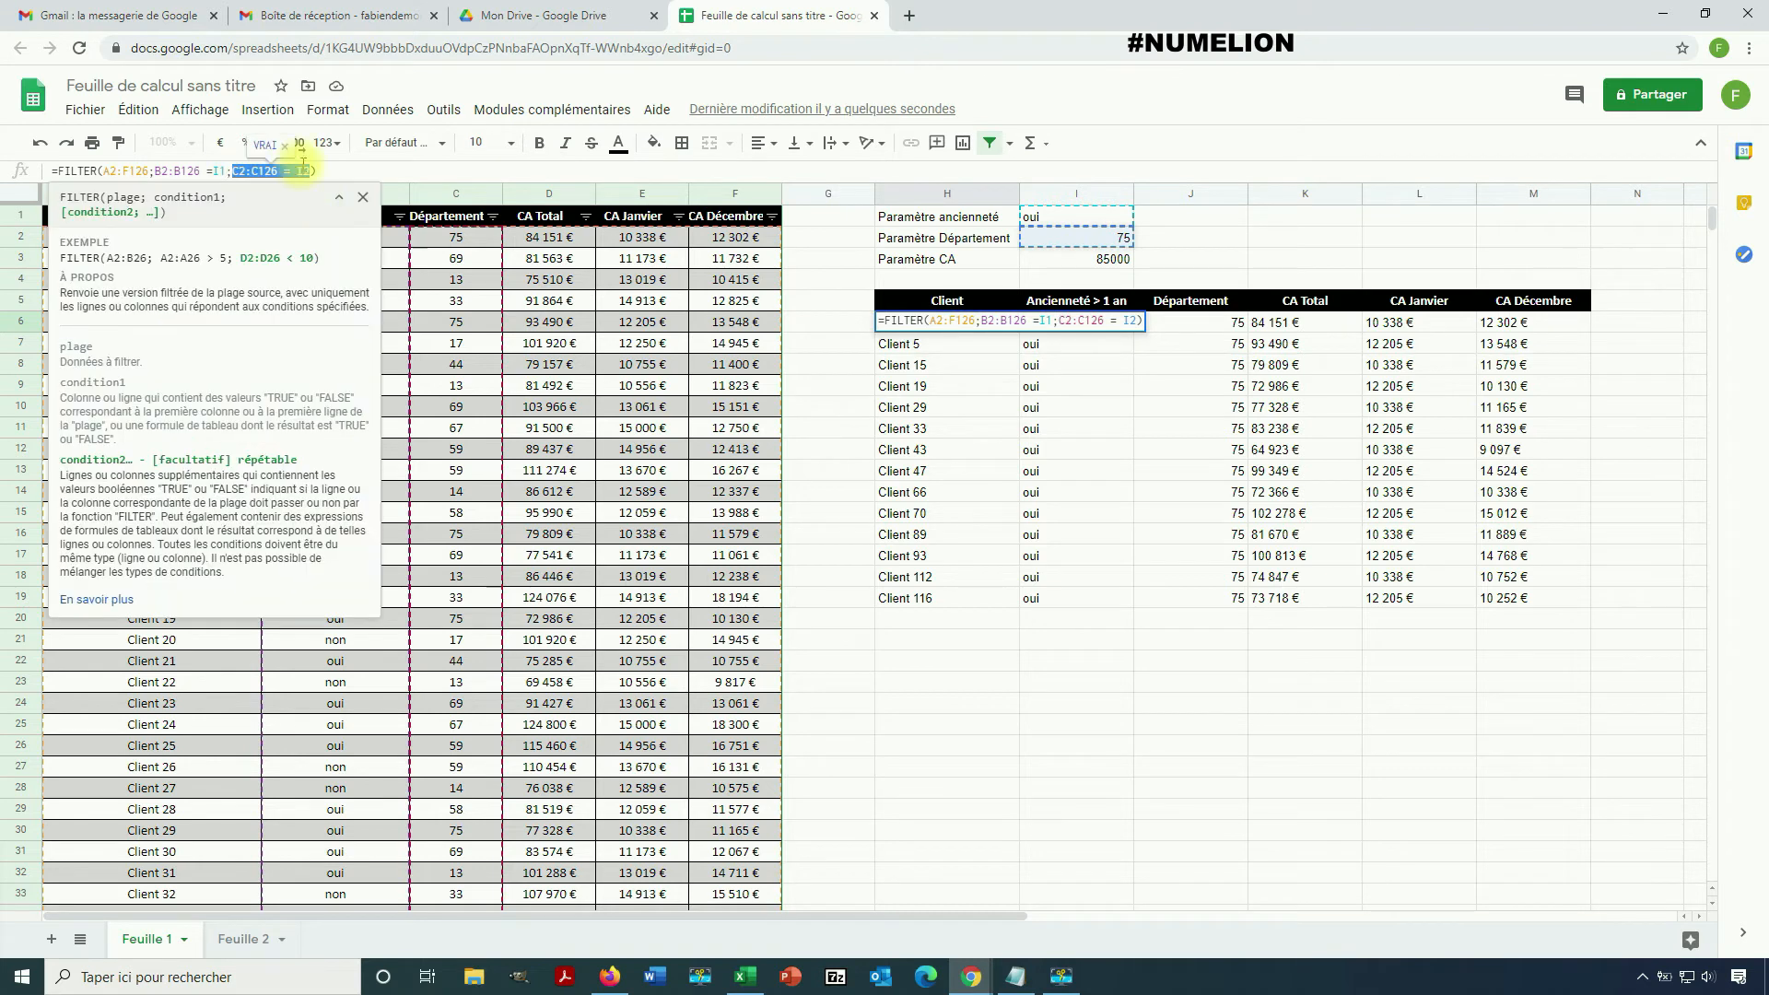
click(313, 171)
text(;)
key(ctrl+v)
Change the range of the third condition in the H6 formula to D2:D126
click(322, 171)
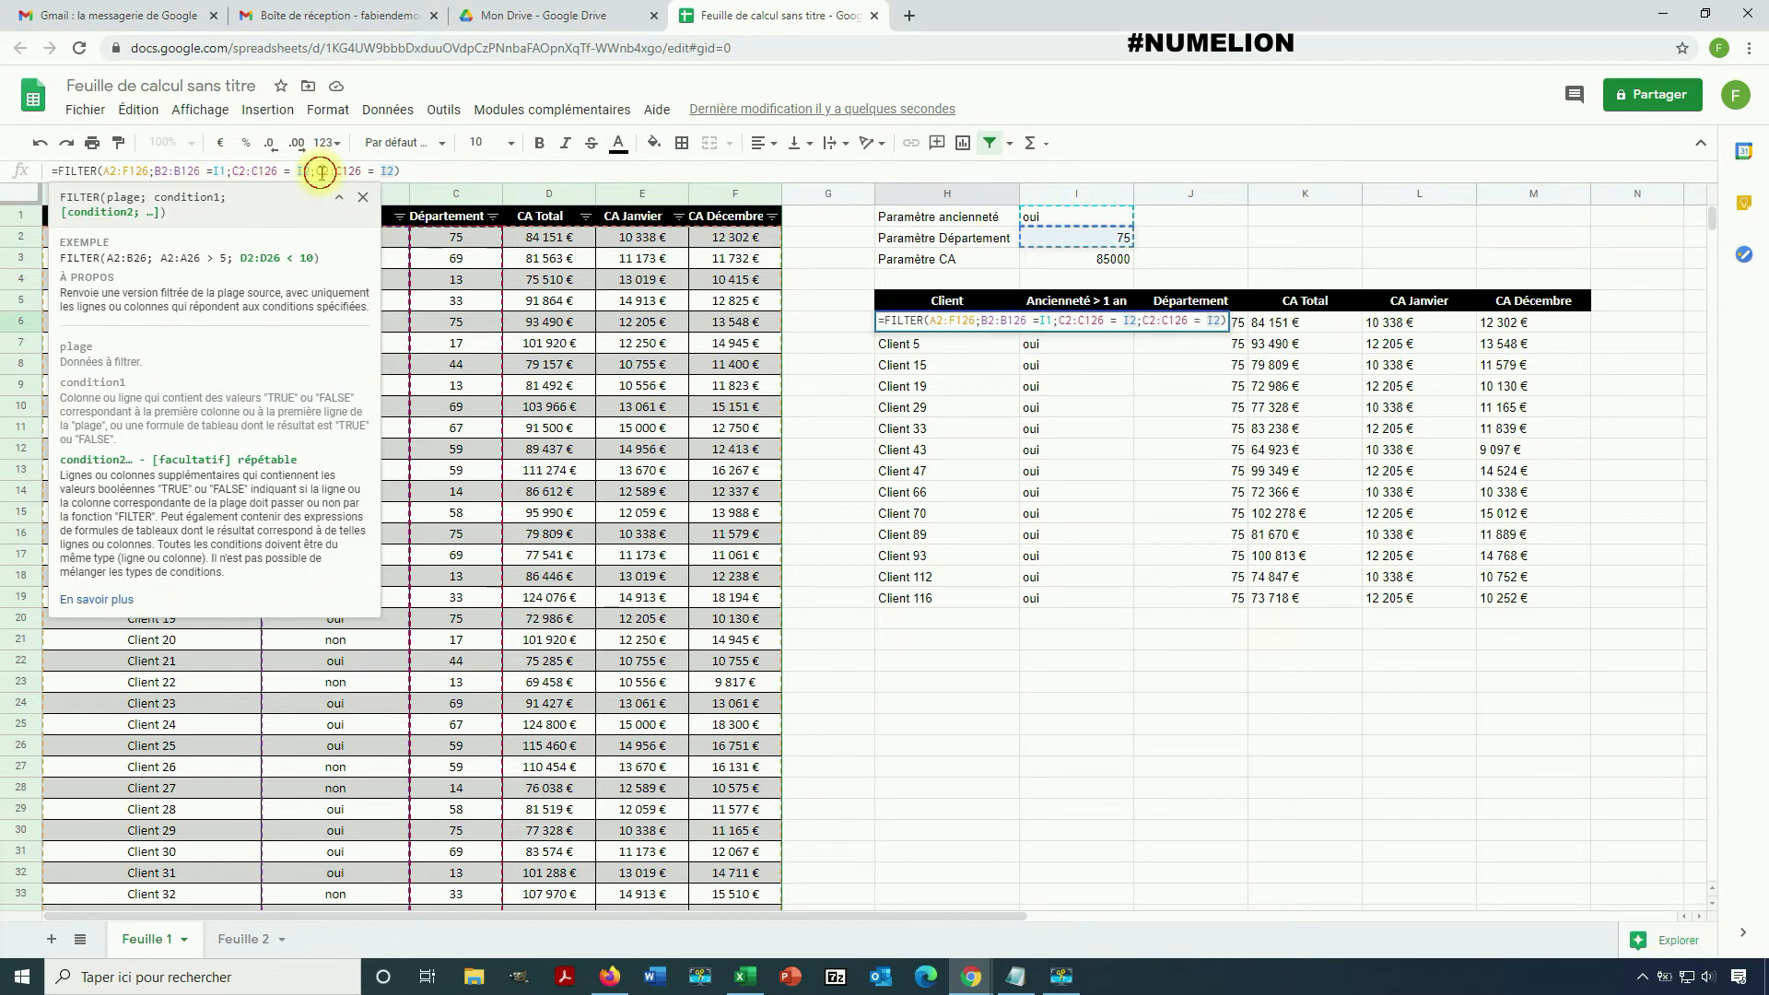
key(BackSpace)
text(D)
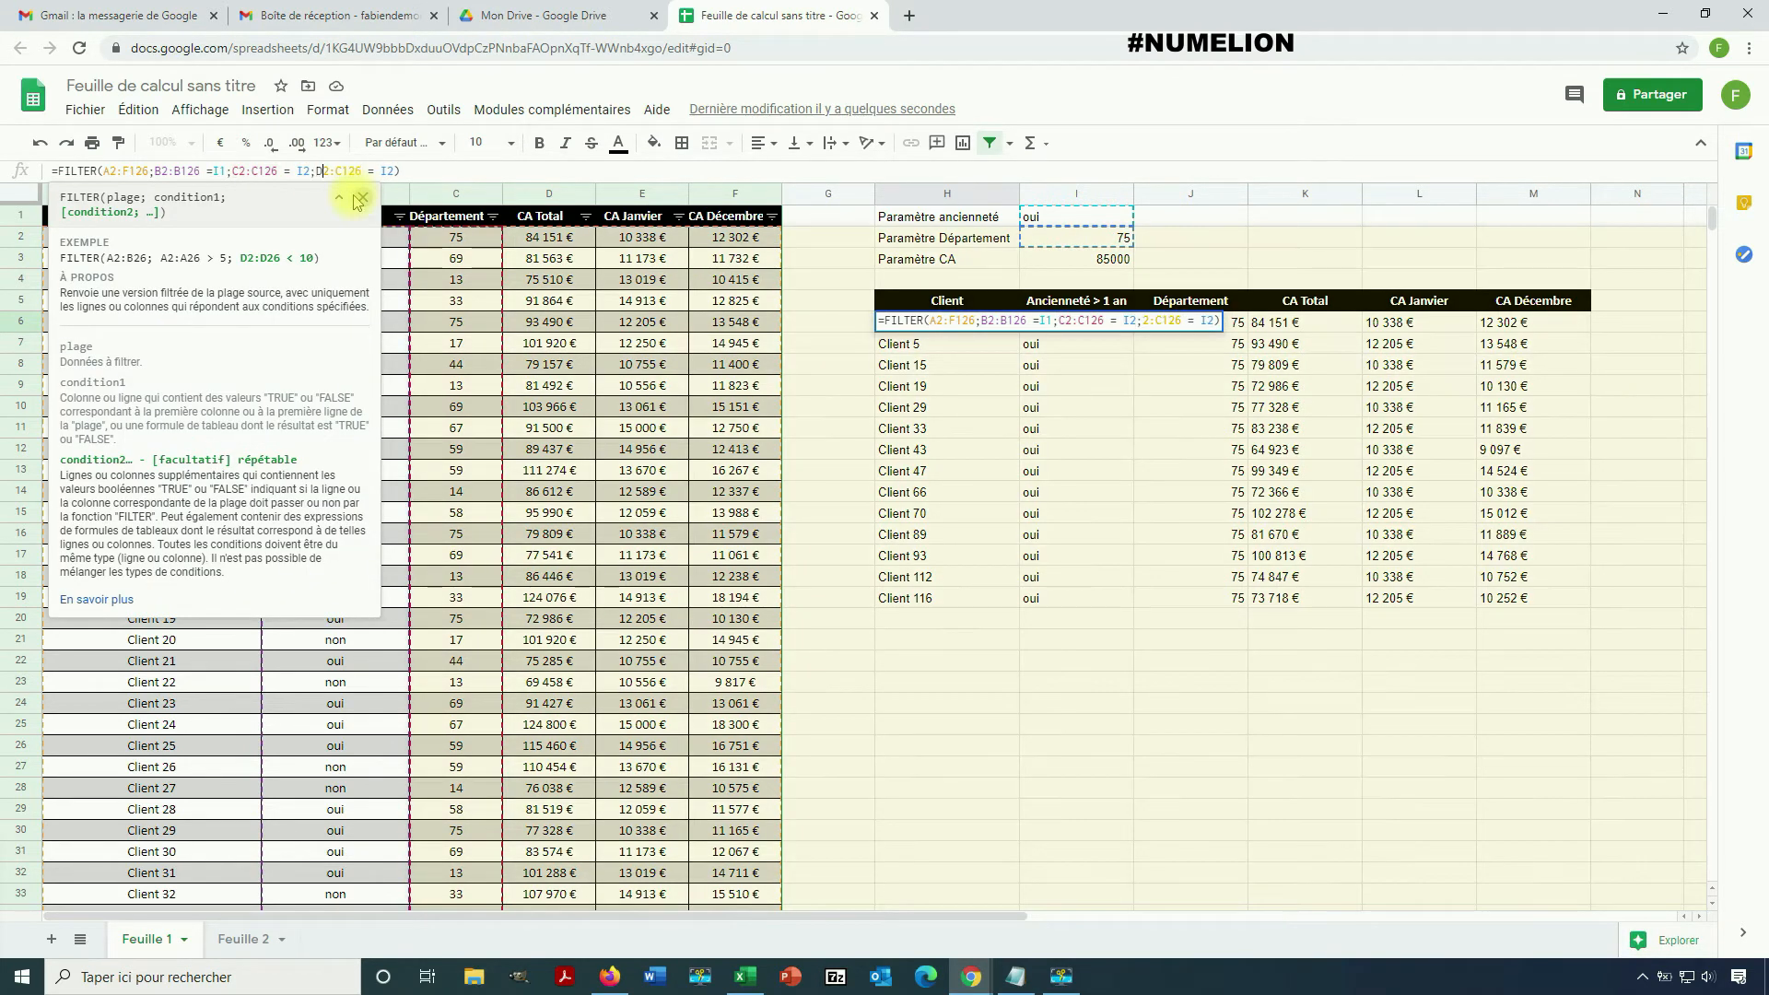
key(BackSpace)
text(D)
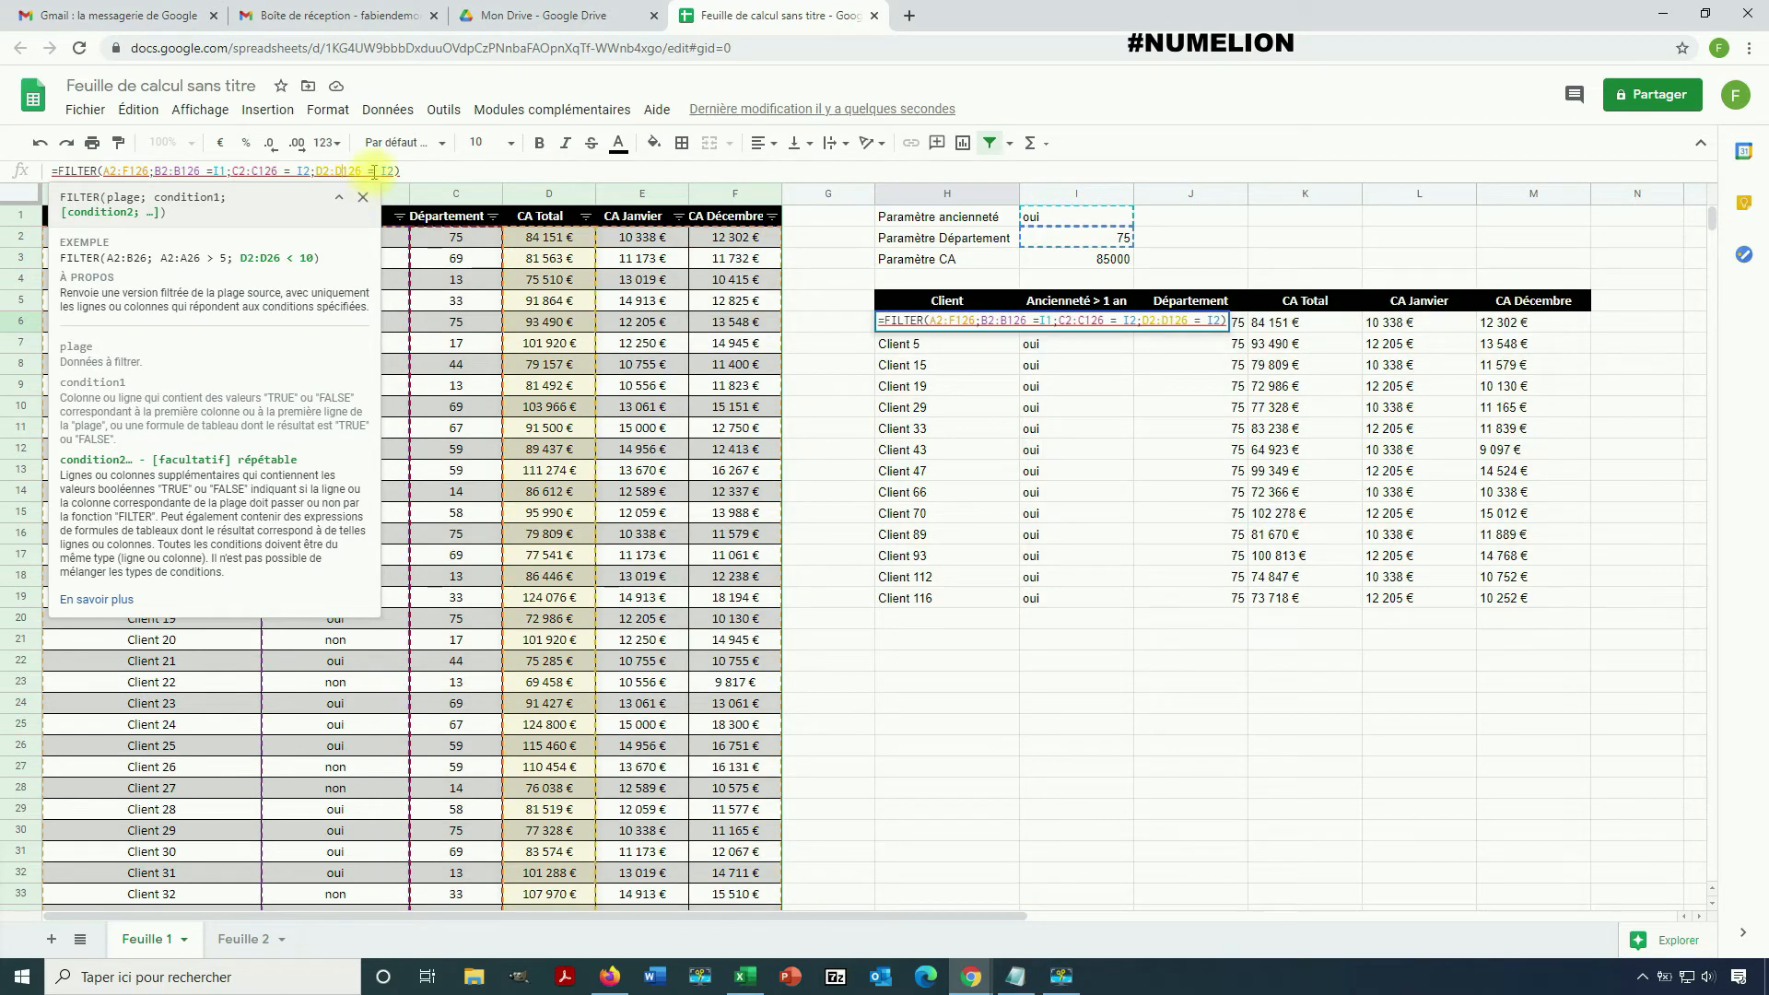
Complete the third condition as D2:D126 >I3 so the H6 formula also filters by the CA parameter
click(375, 170)
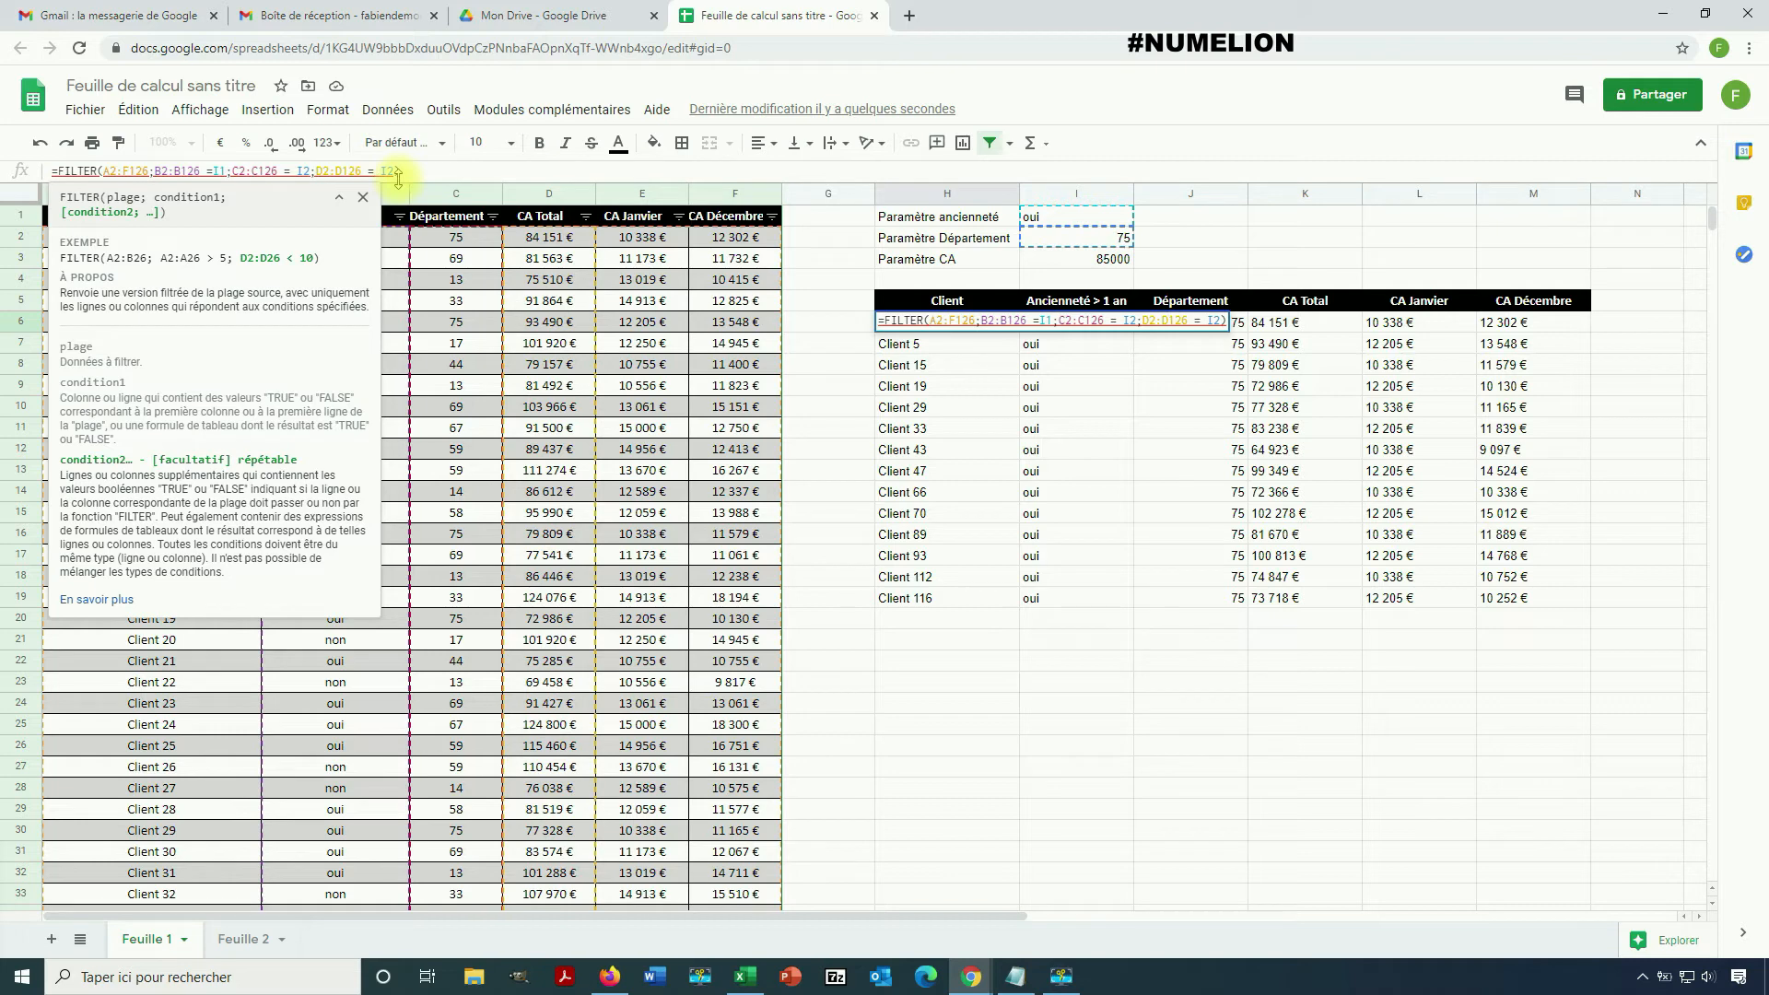
key(BackSpace)
text(>)
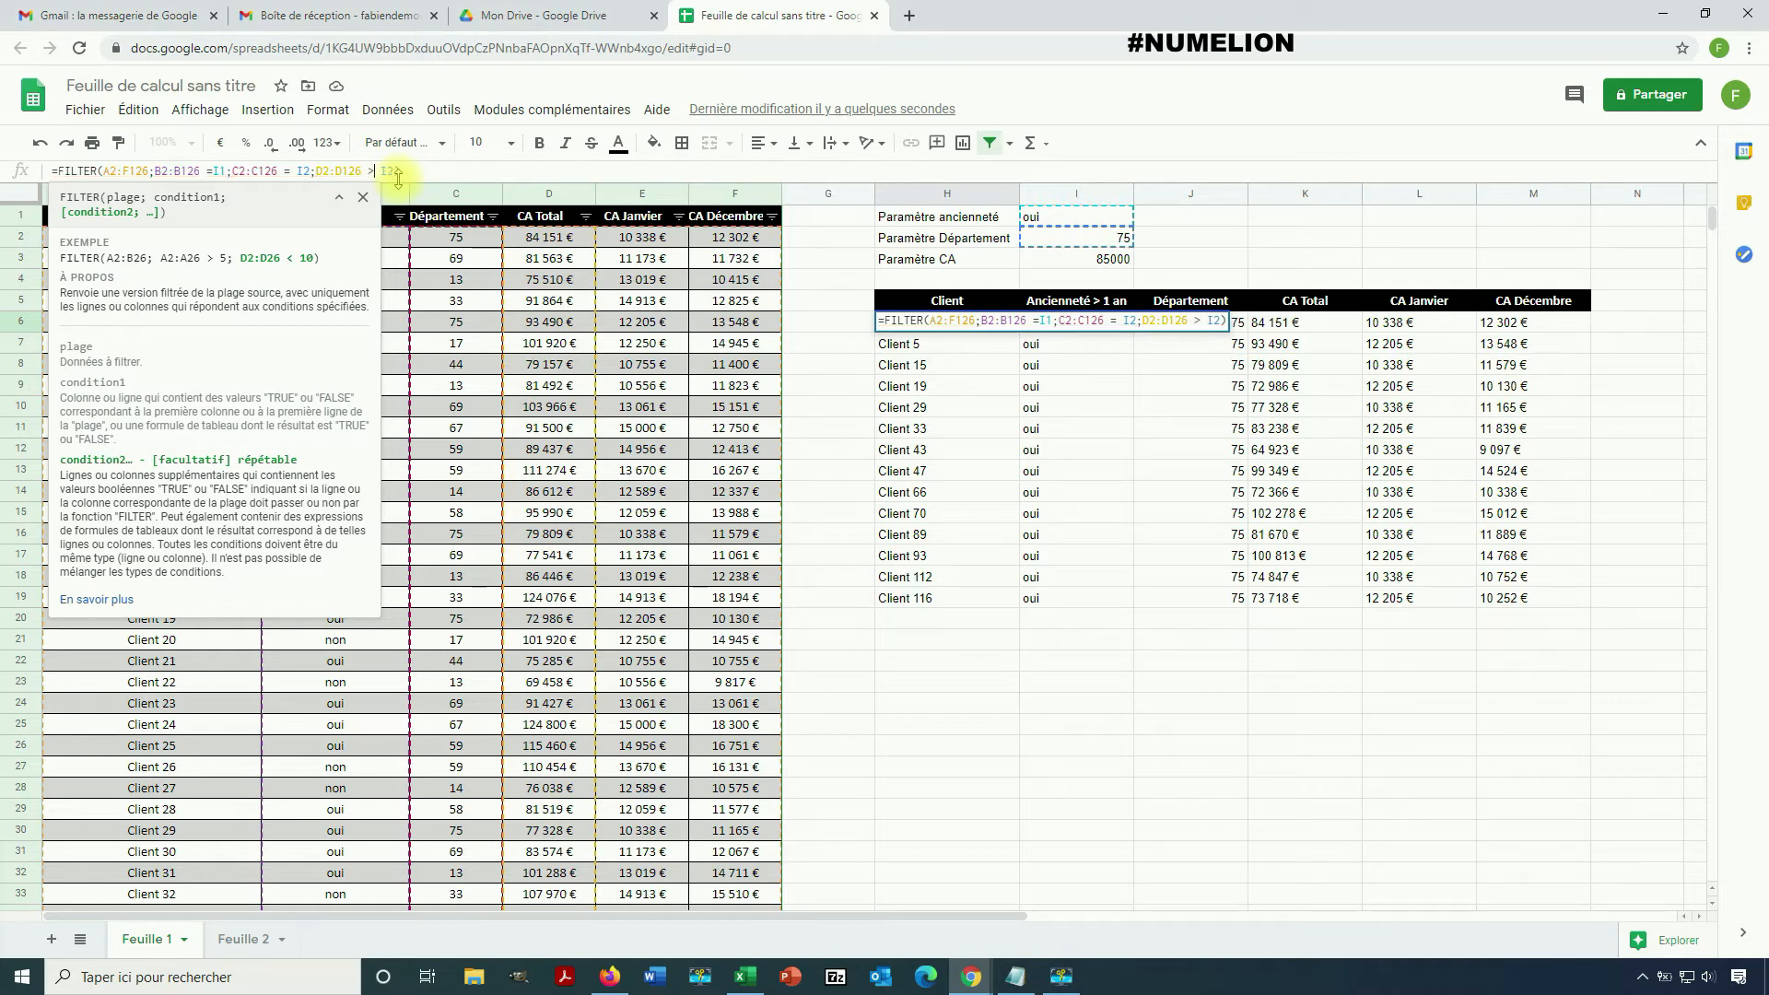
click(1105, 262)
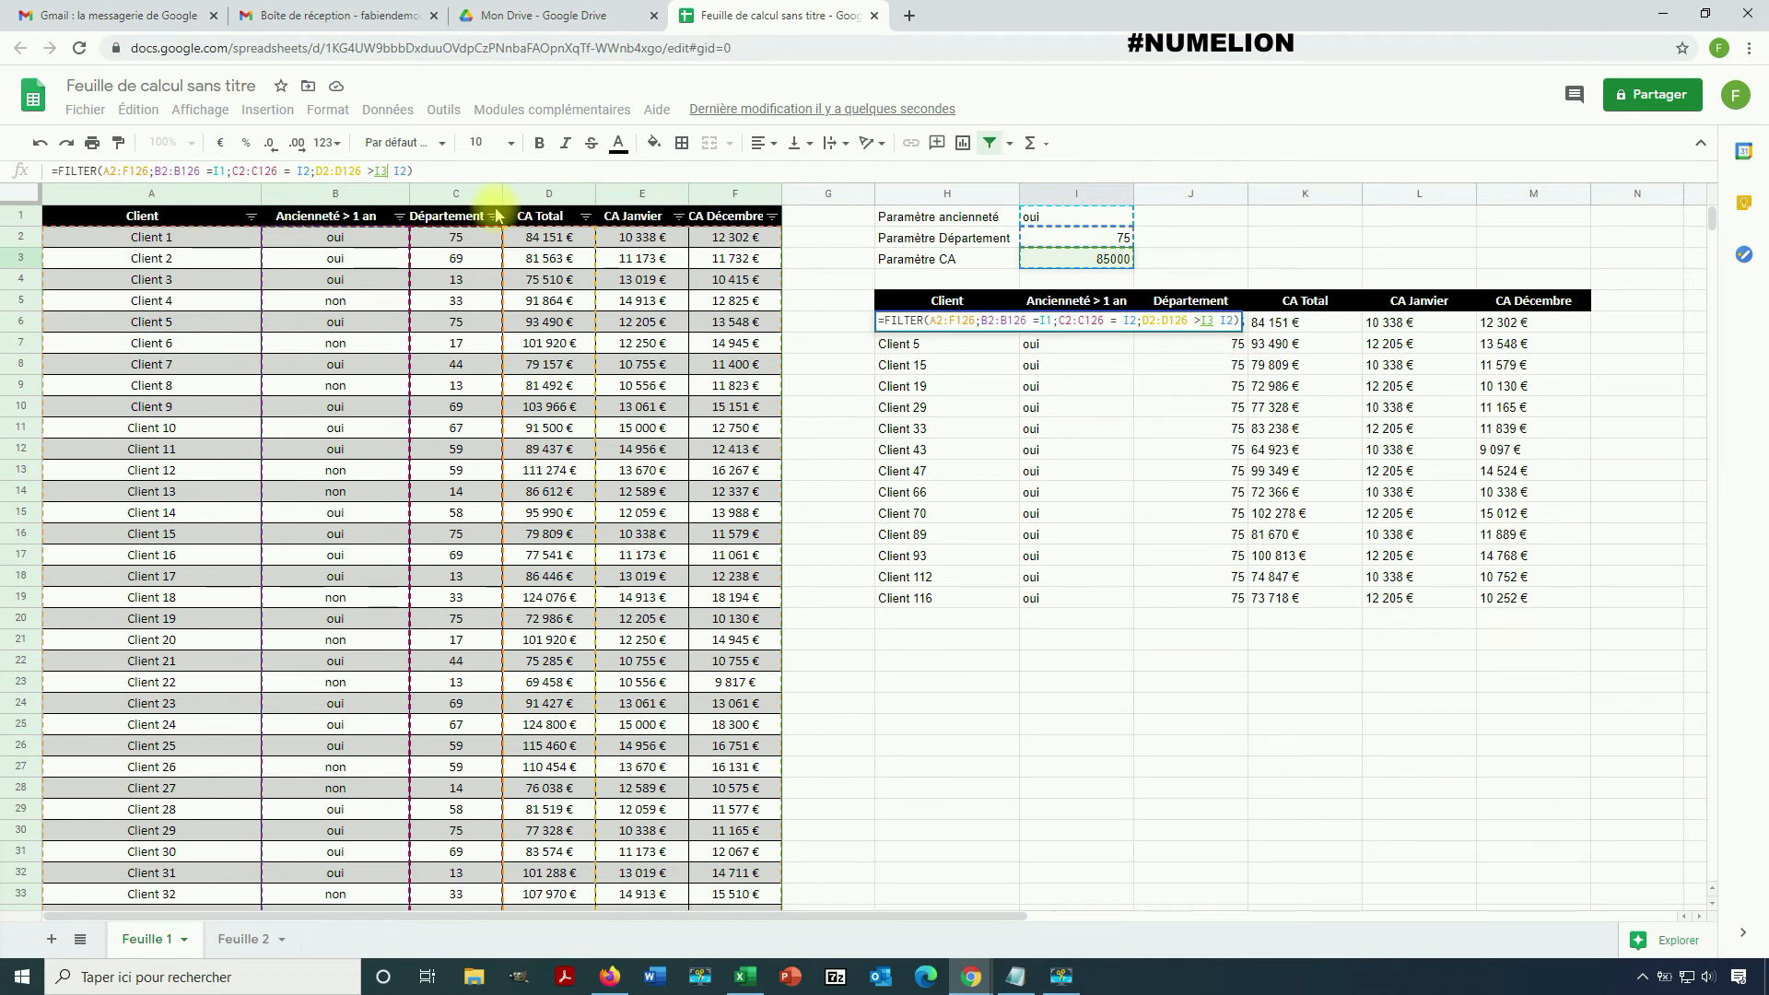
click(406, 174)
key(BackSpace)
key(BackSpace)
key(BackSpace)
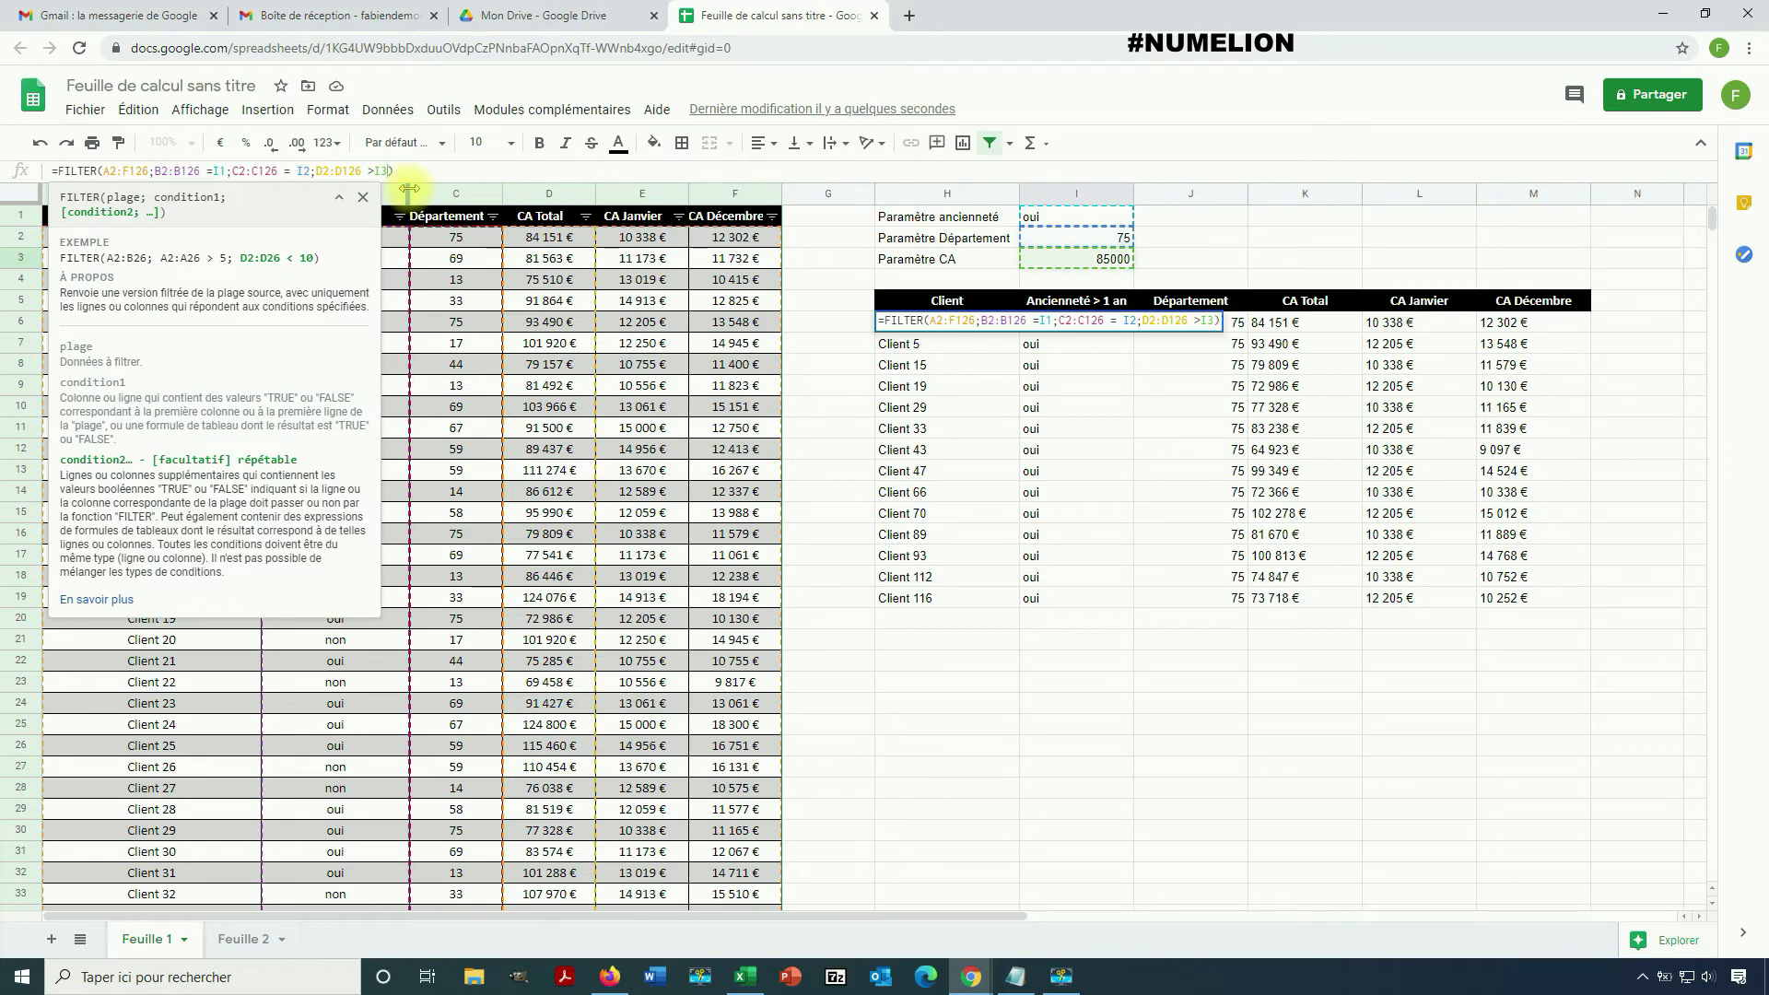
key(Return)
click(1188, 702)
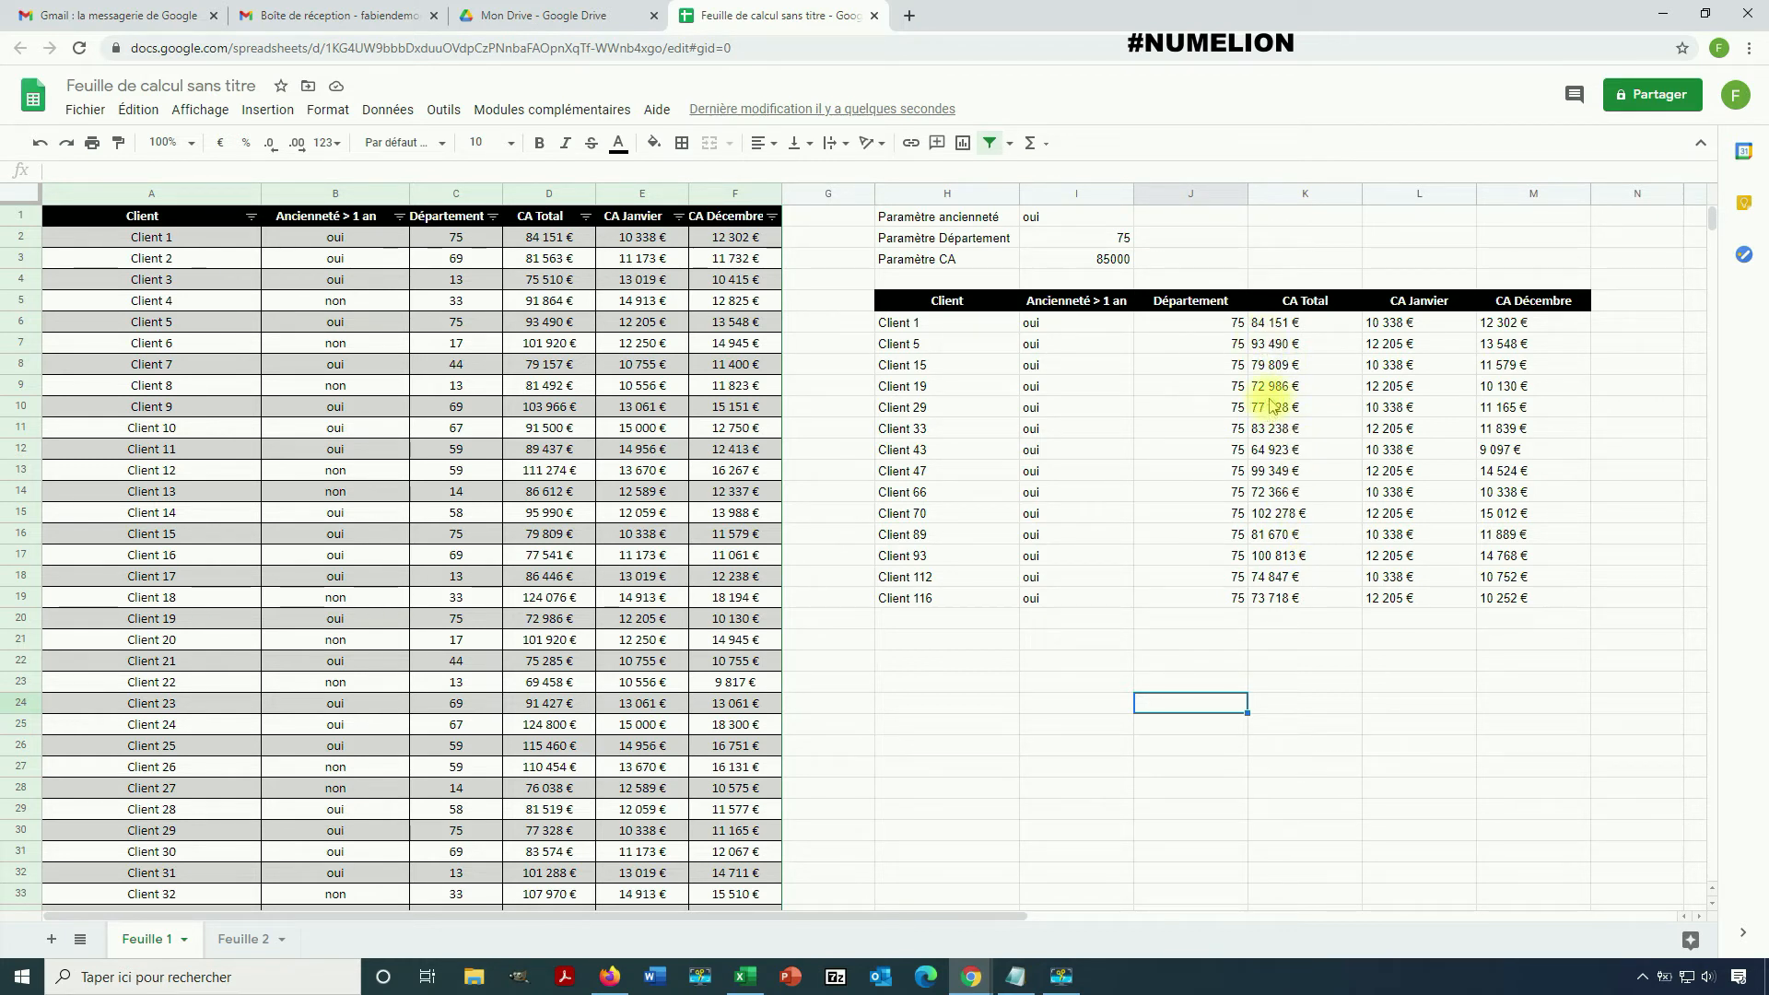
Find and replace every space in column D (CA Total) with nothing so the amounts become numeric
click(525, 242)
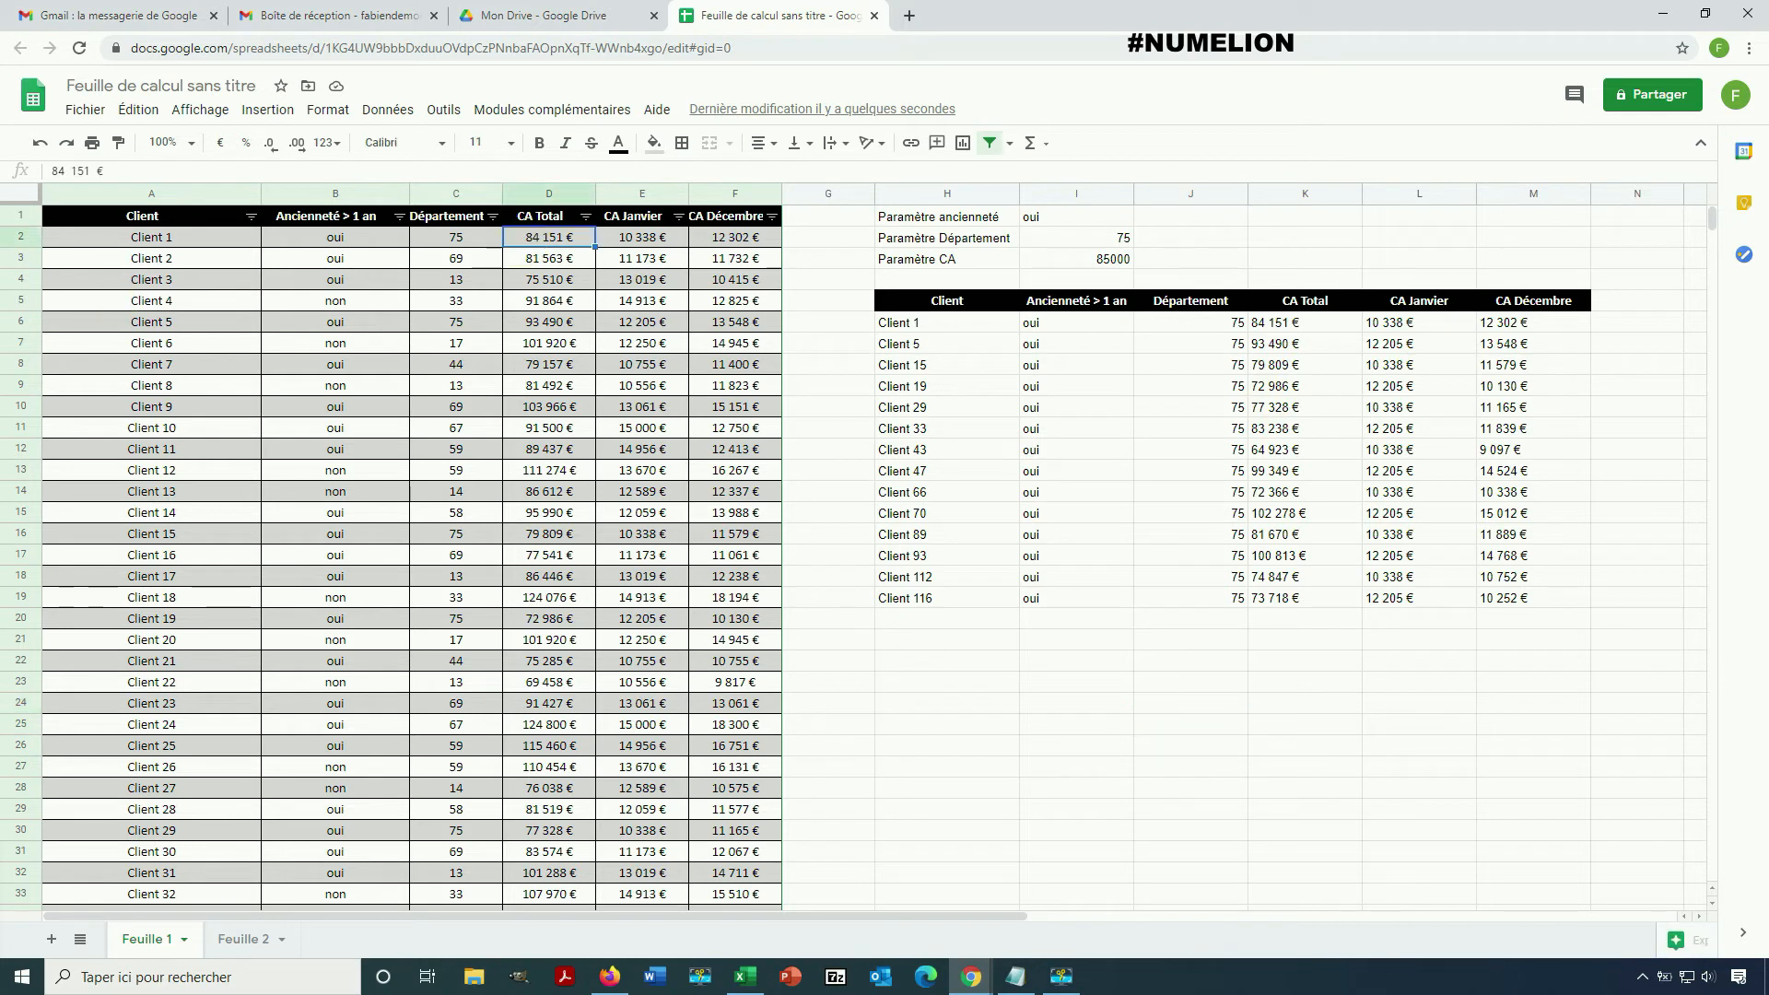
click(549, 192)
click(138, 109)
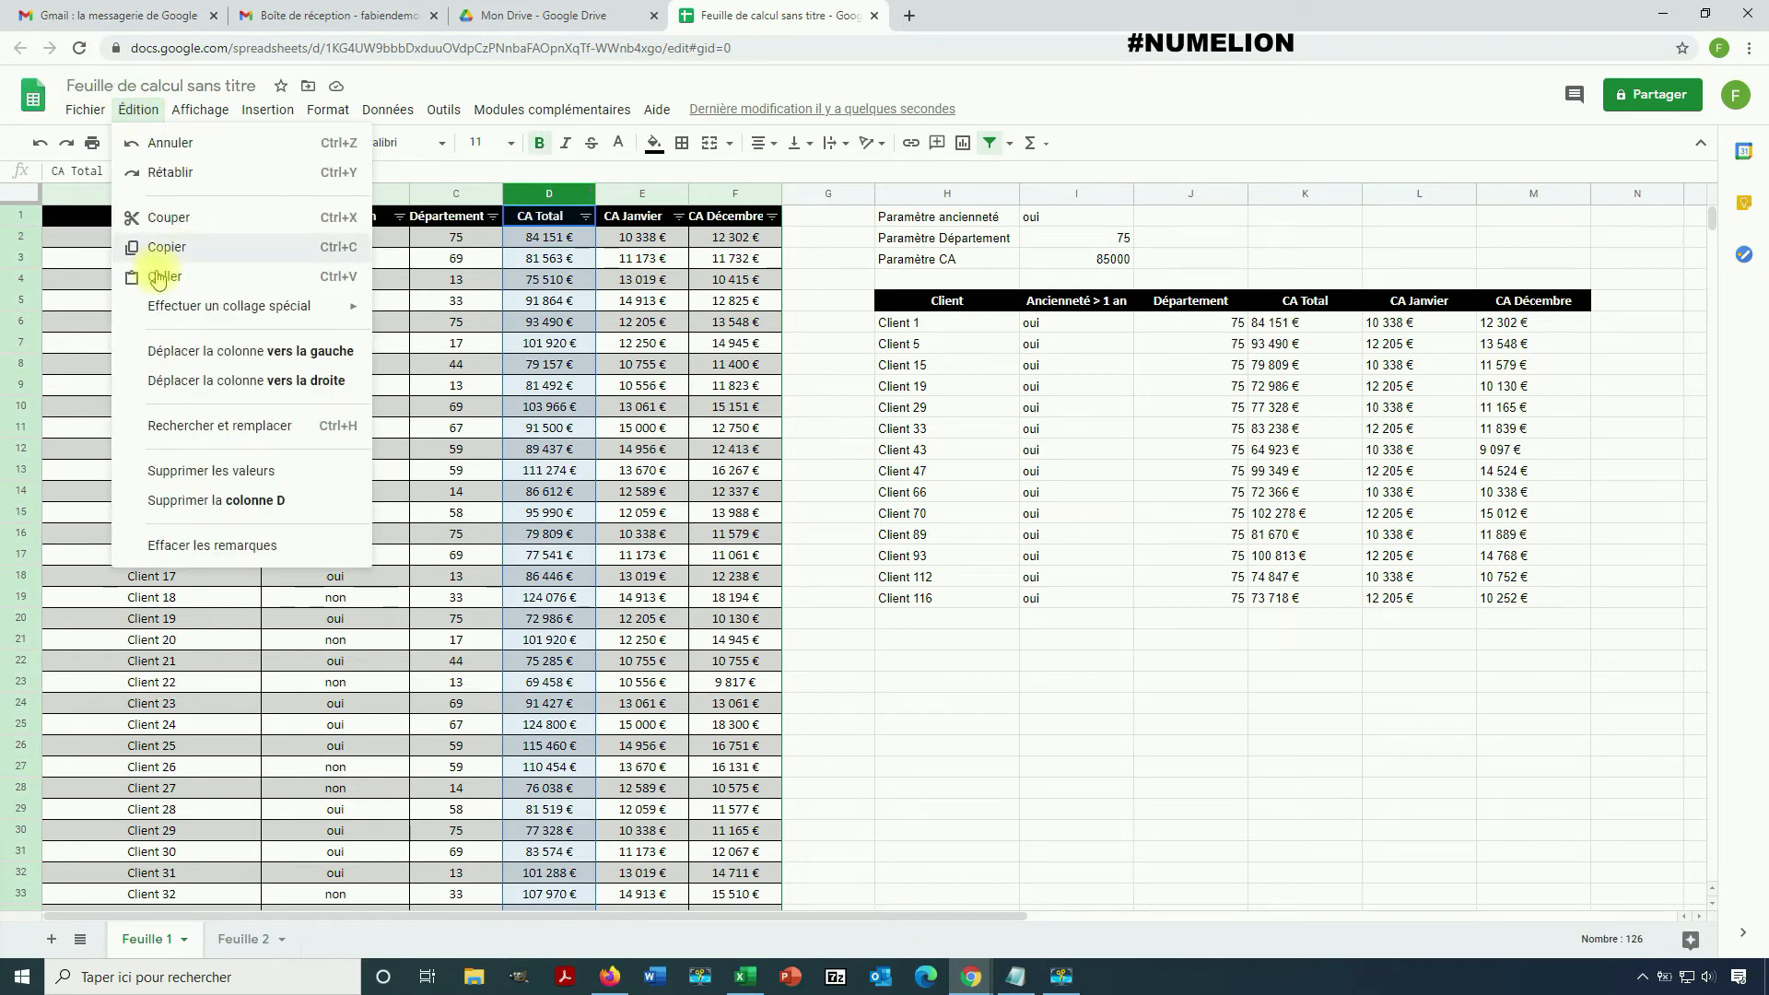
click(219, 425)
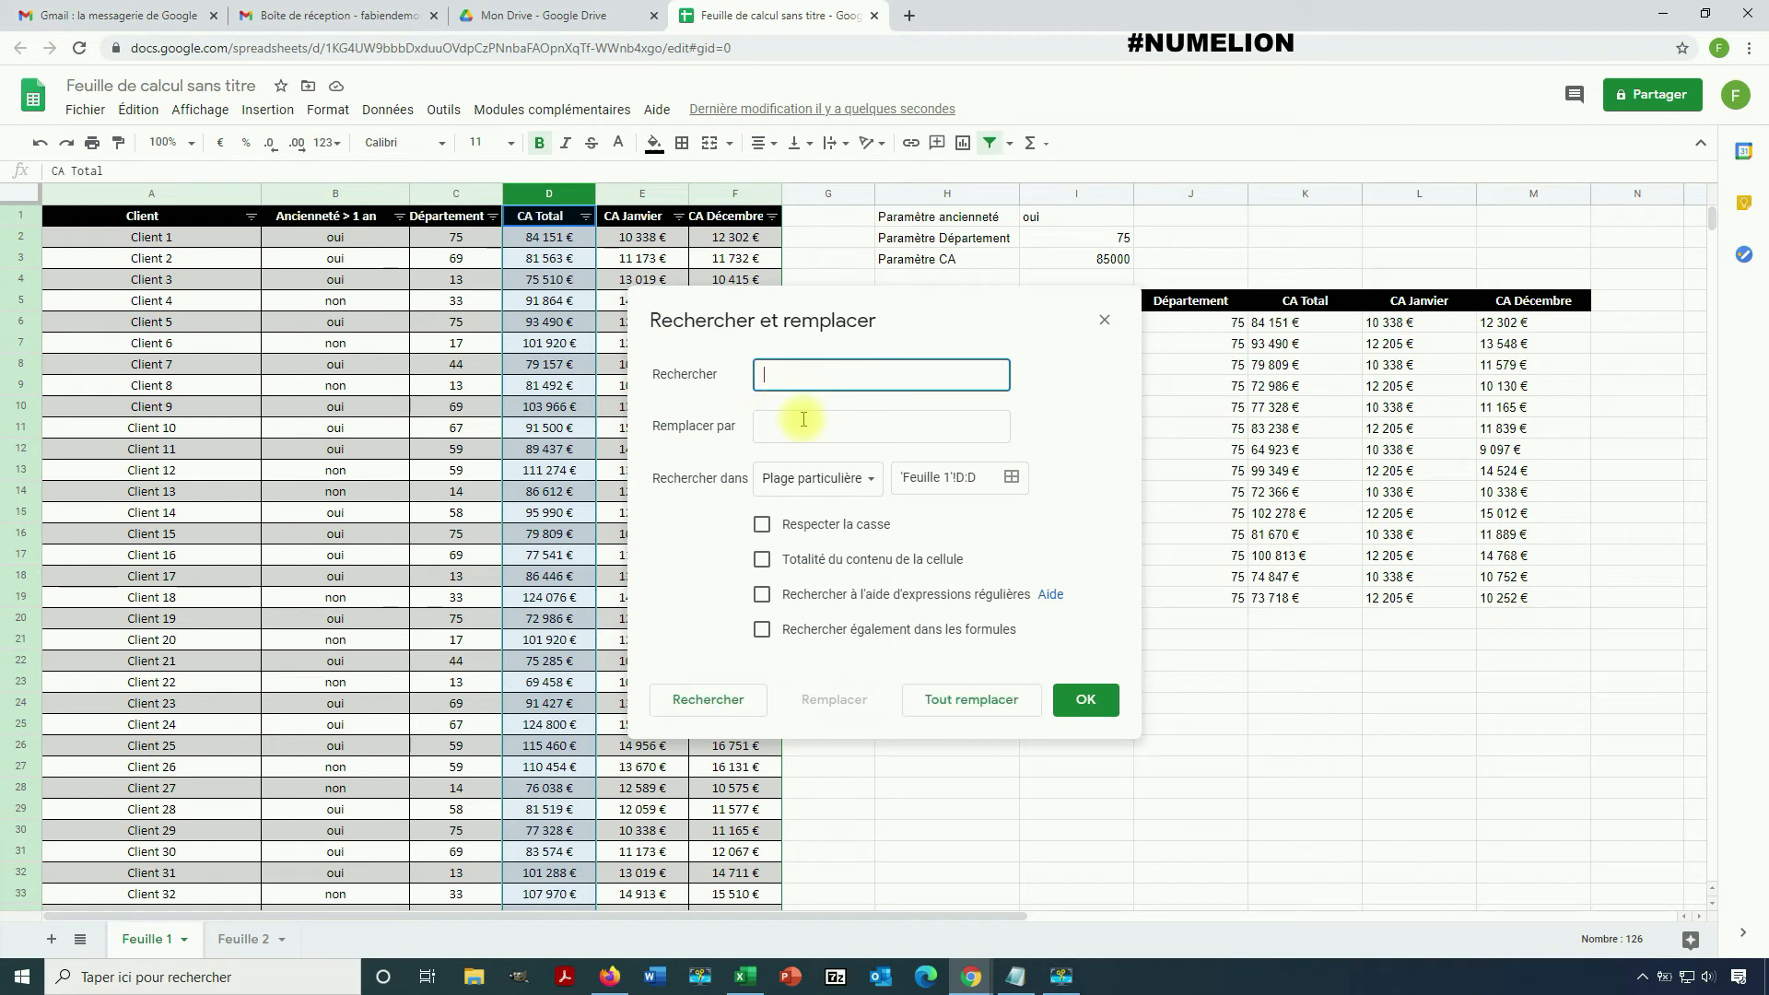
click(951, 705)
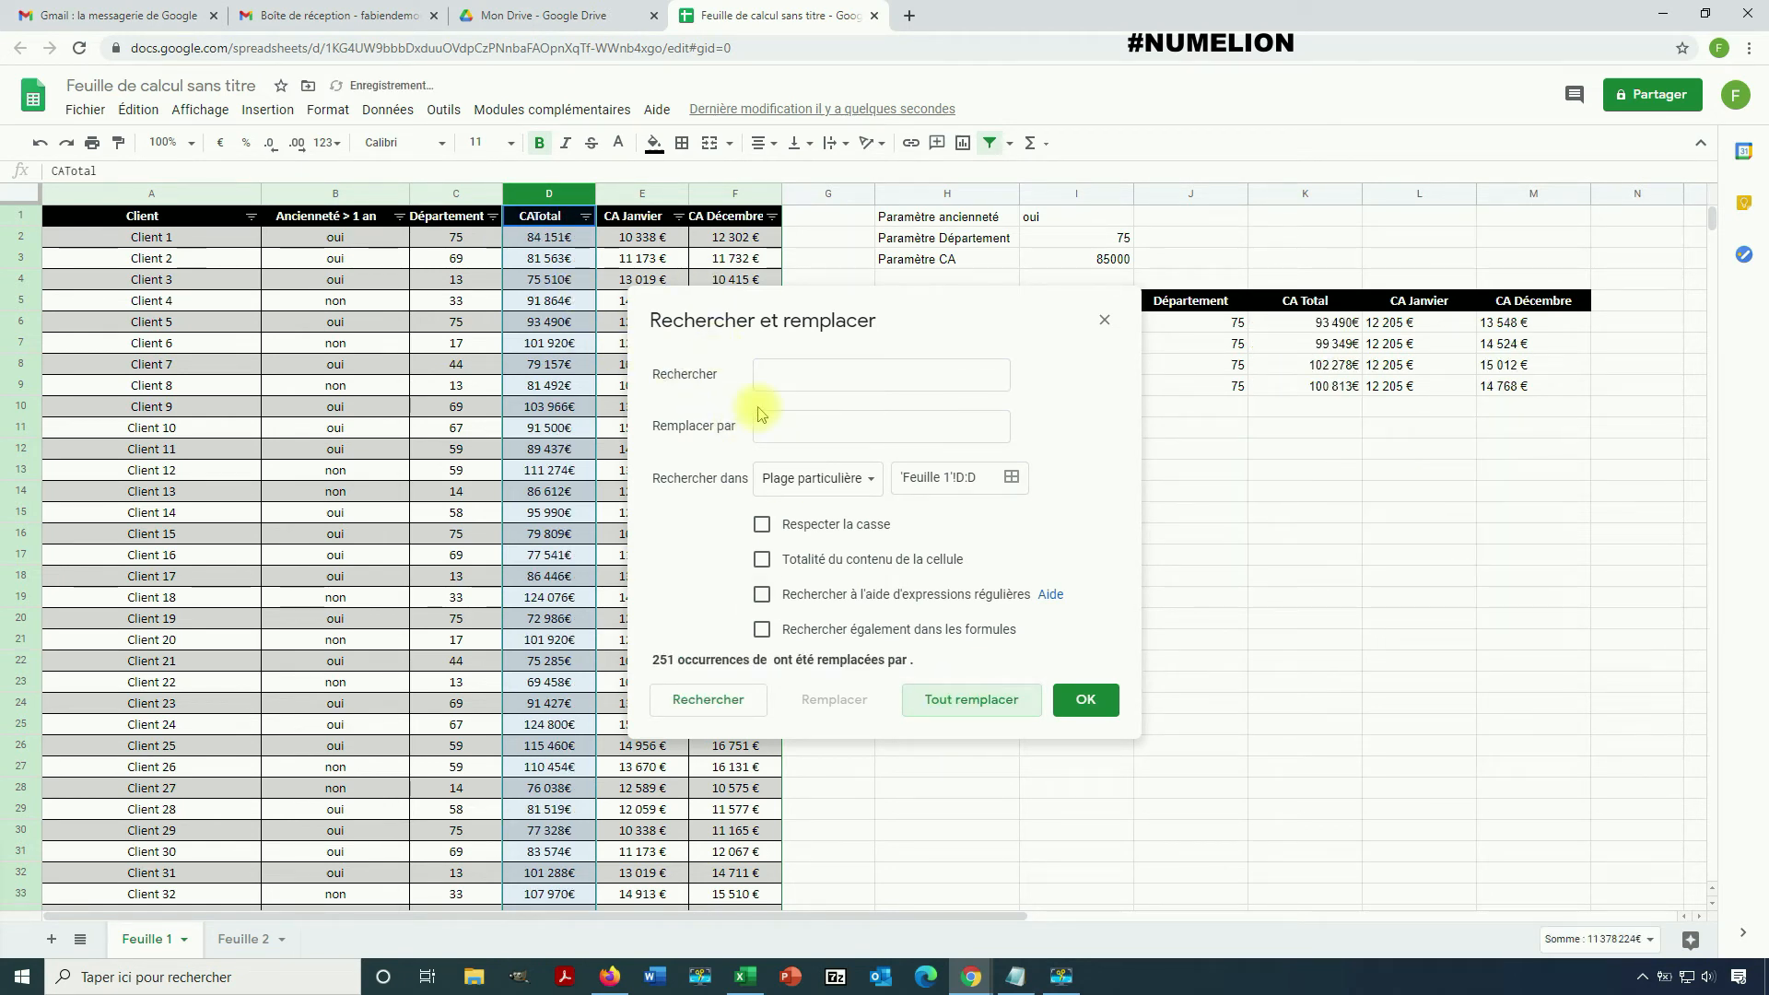
click(1082, 699)
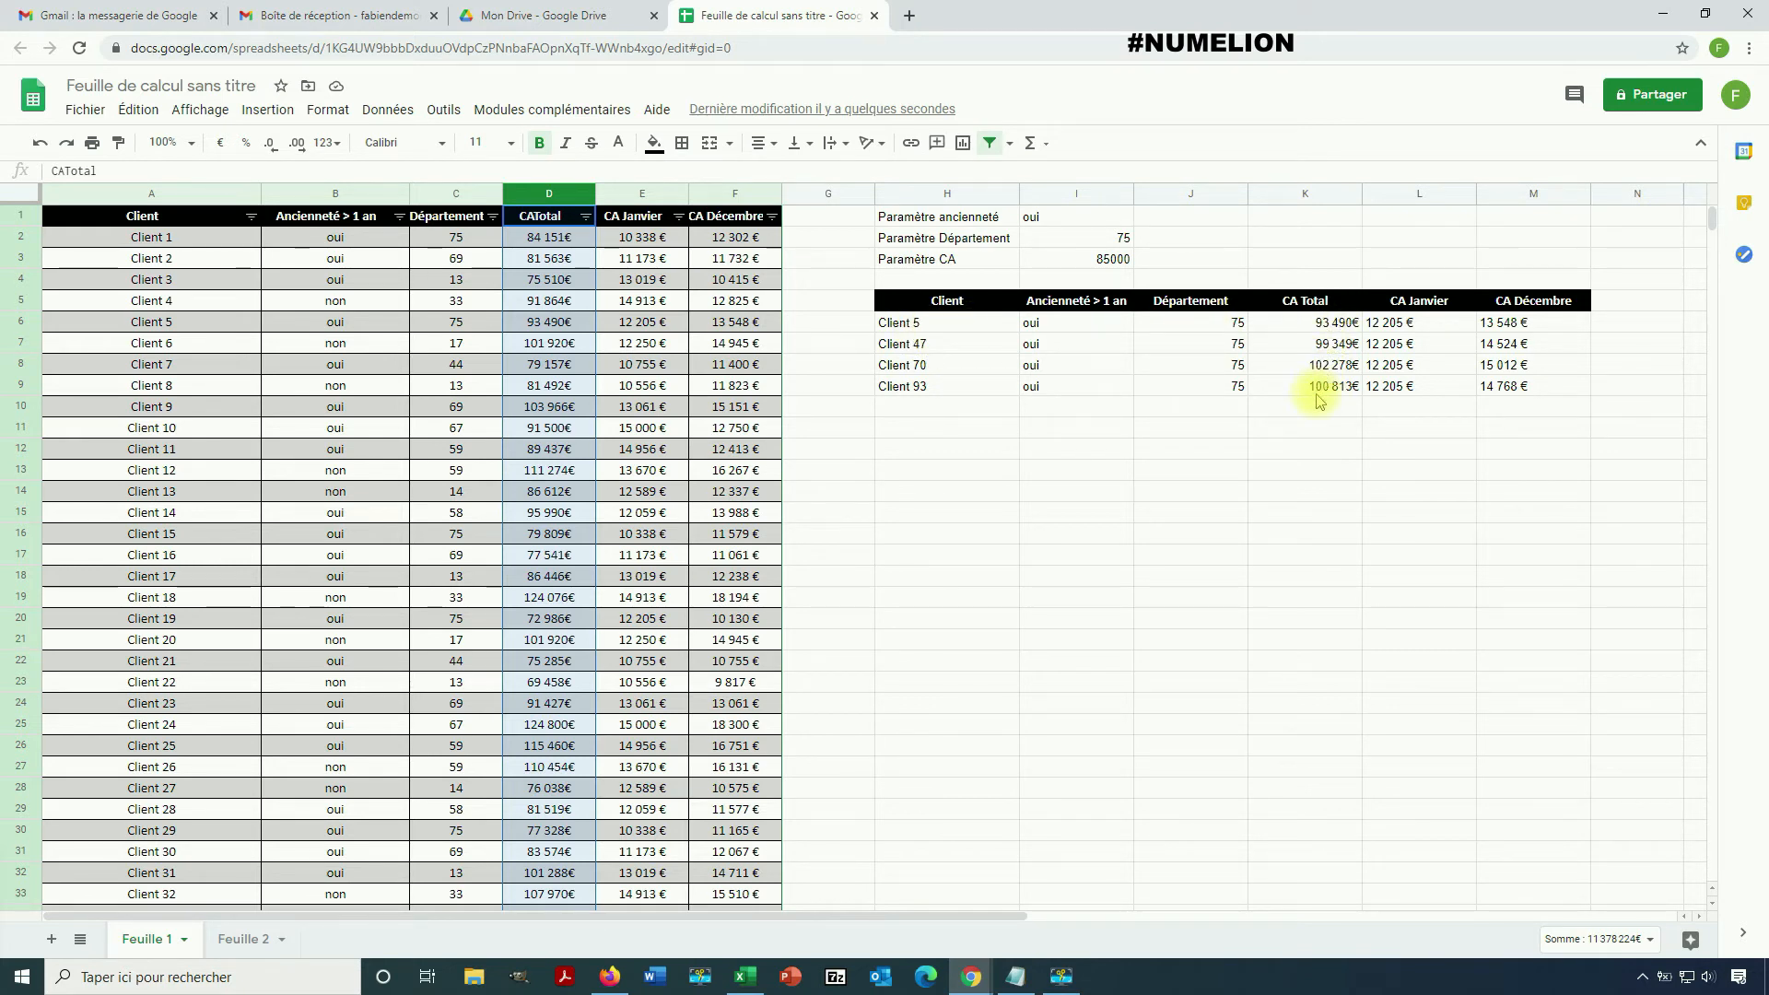
Set the CA parameter in I3 to 70000
click(1111, 261)
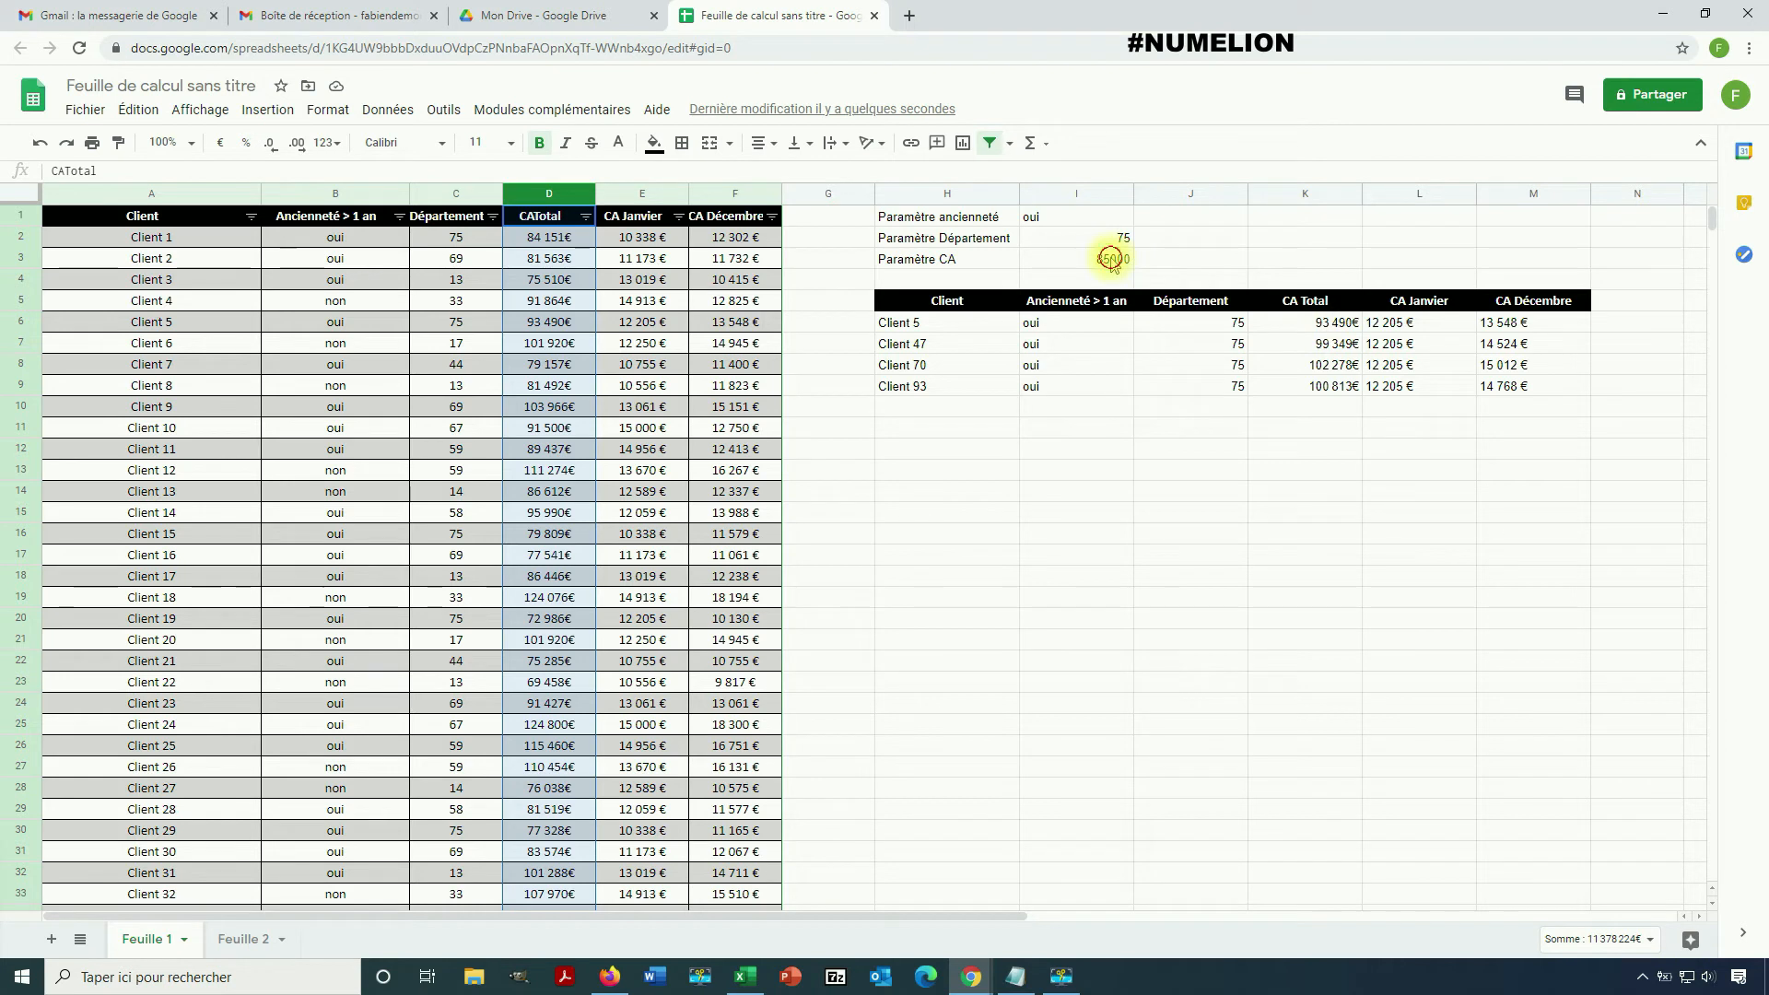
text(7)
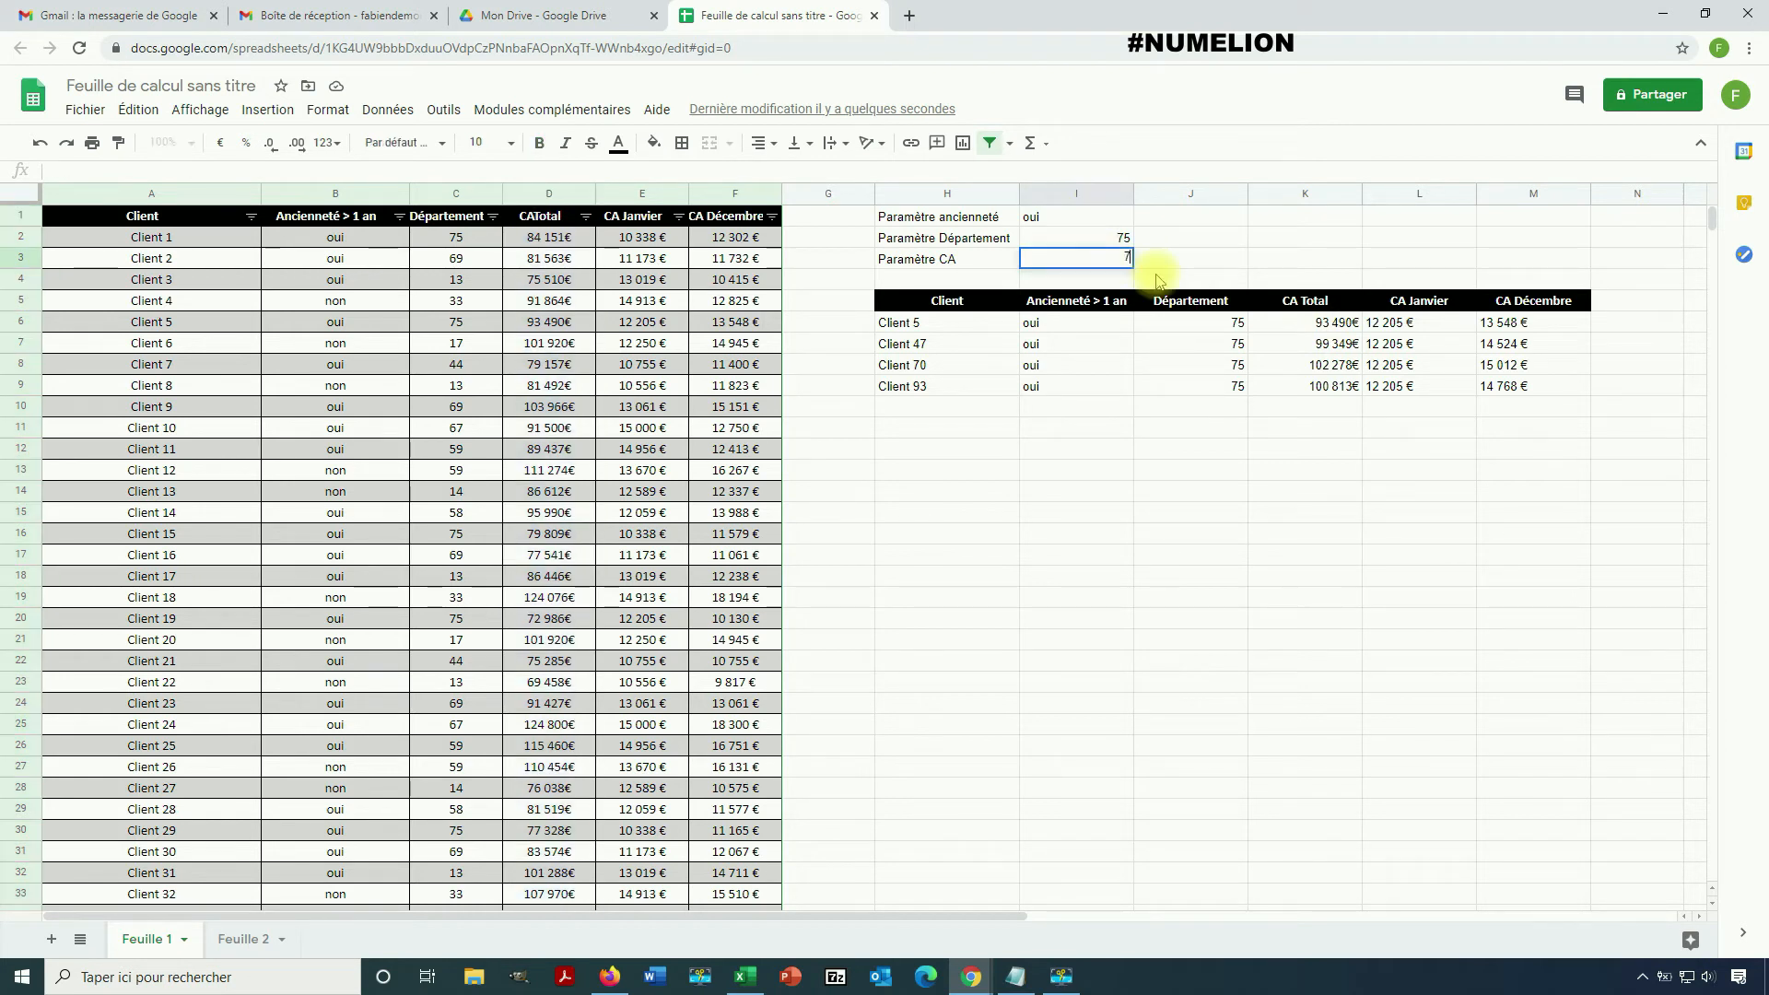
text(0000)
key(Return)
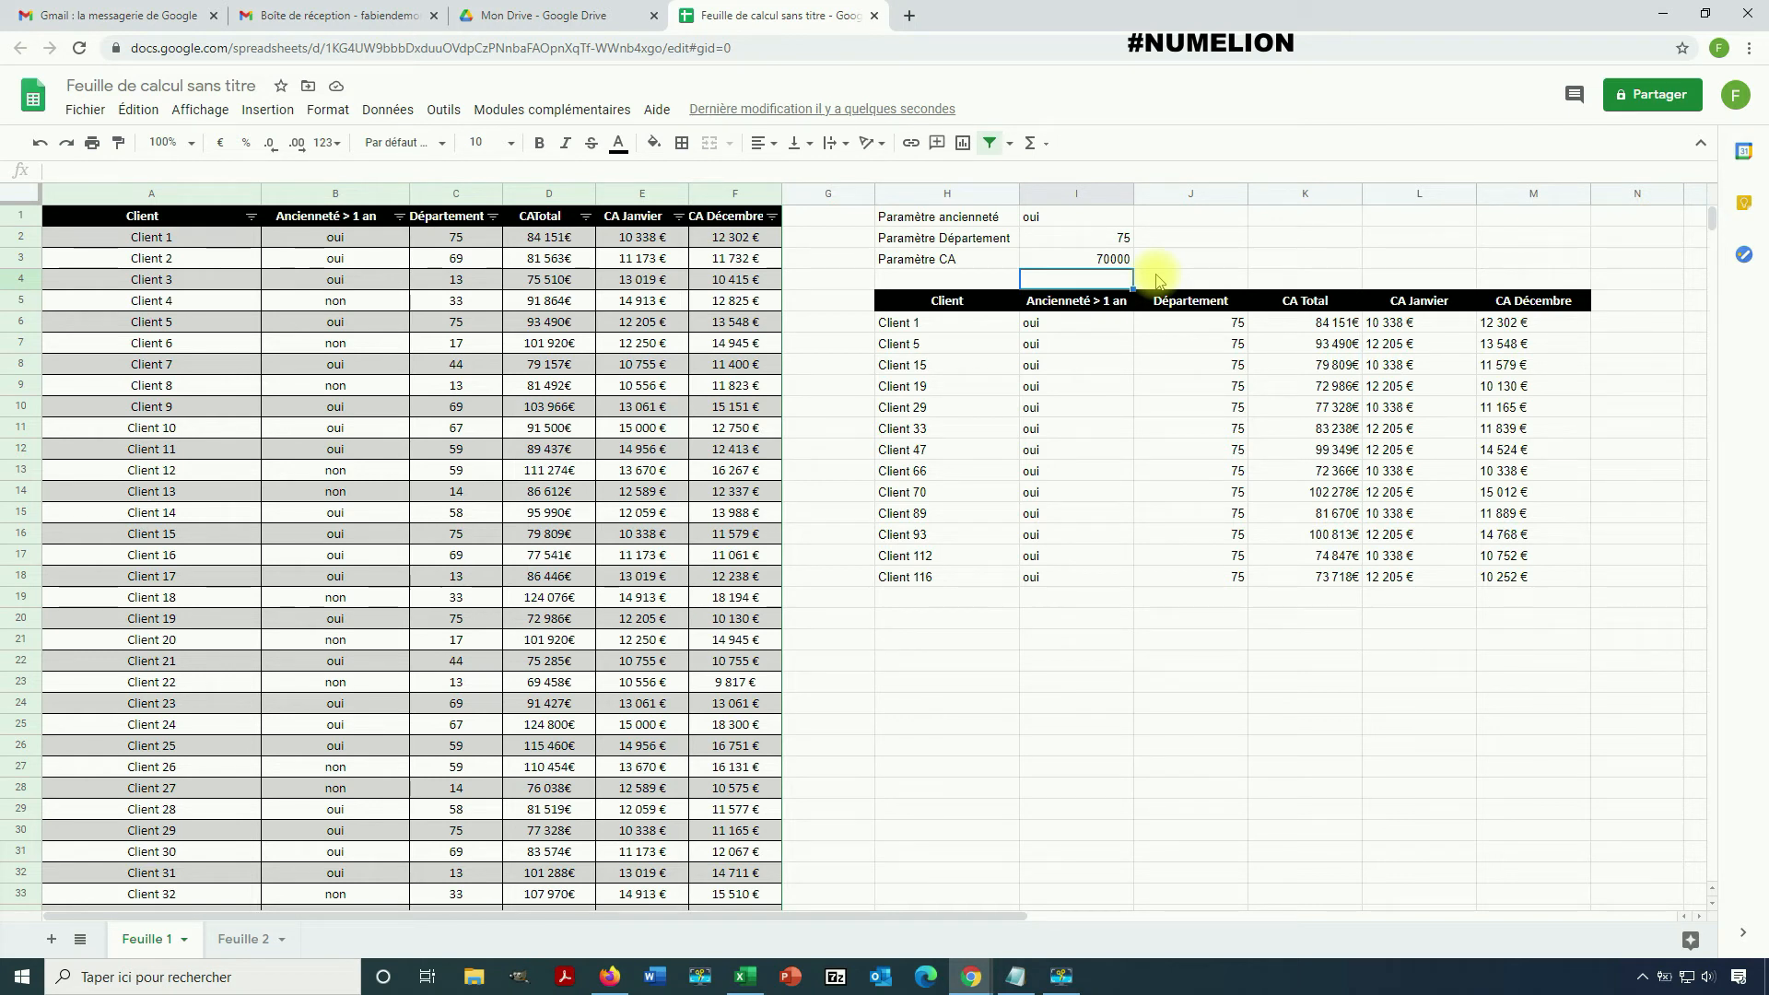
Enclose the C2:C126 = I2 condition of the H6 FILTER formula in parentheses
click(921, 322)
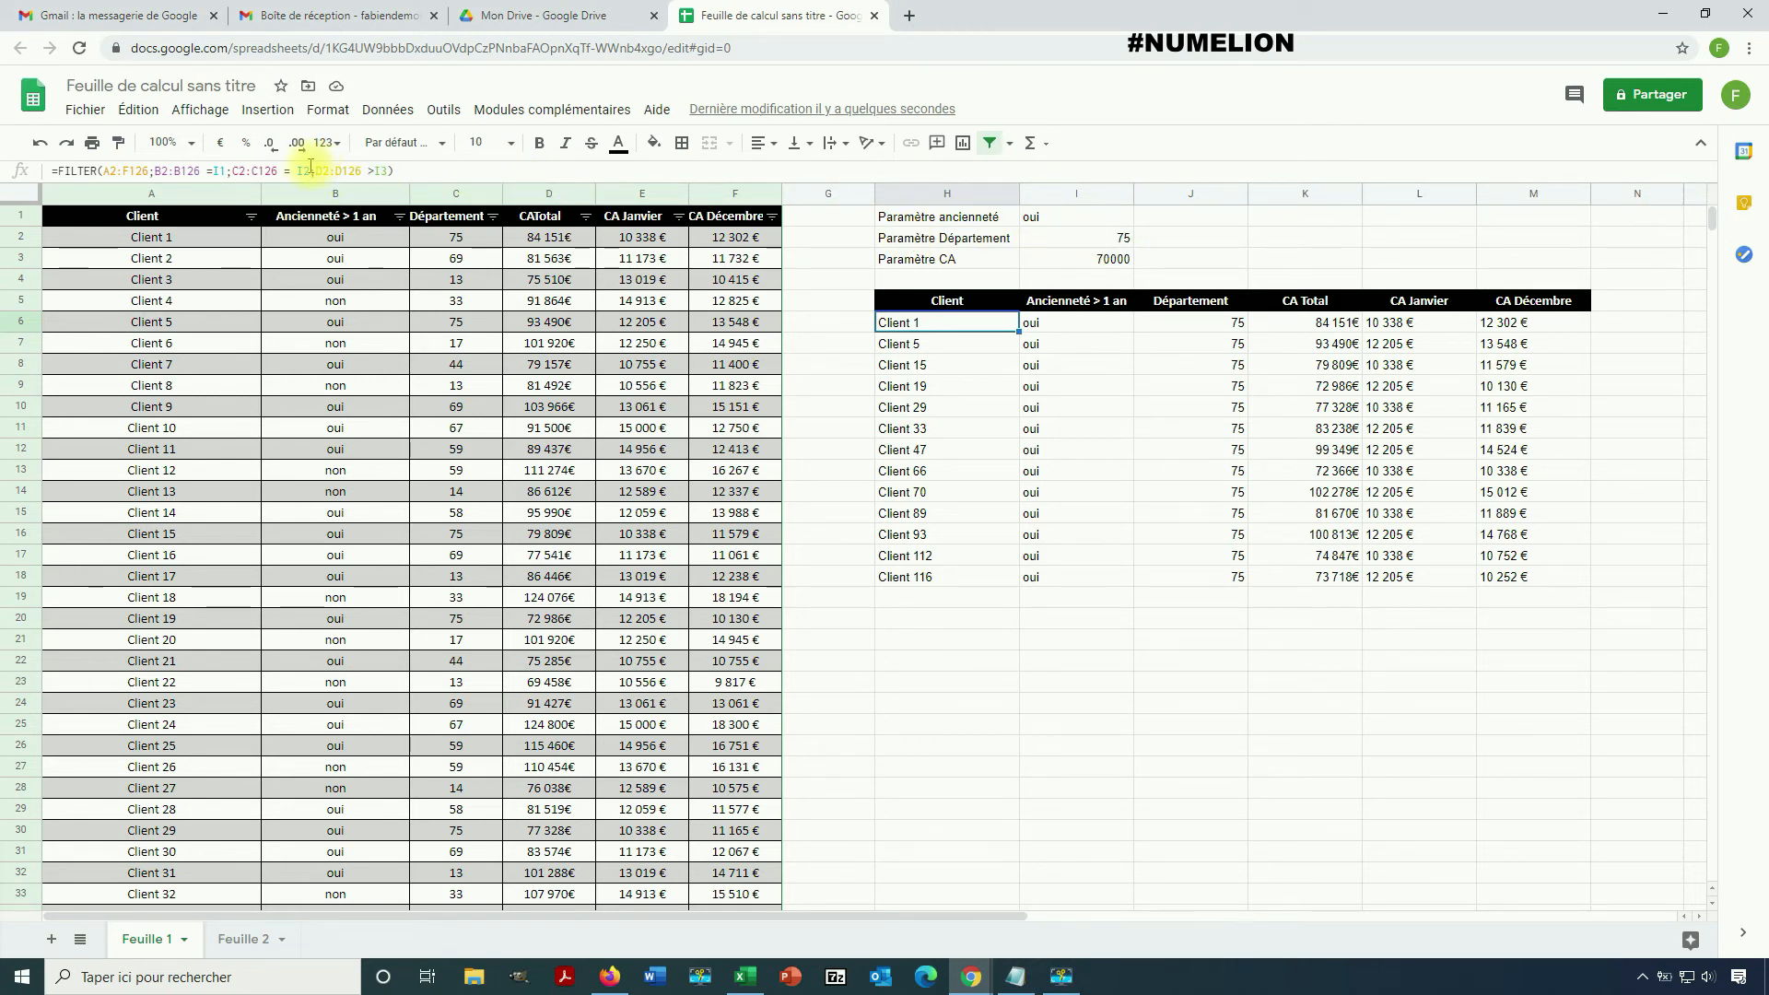
click(232, 170)
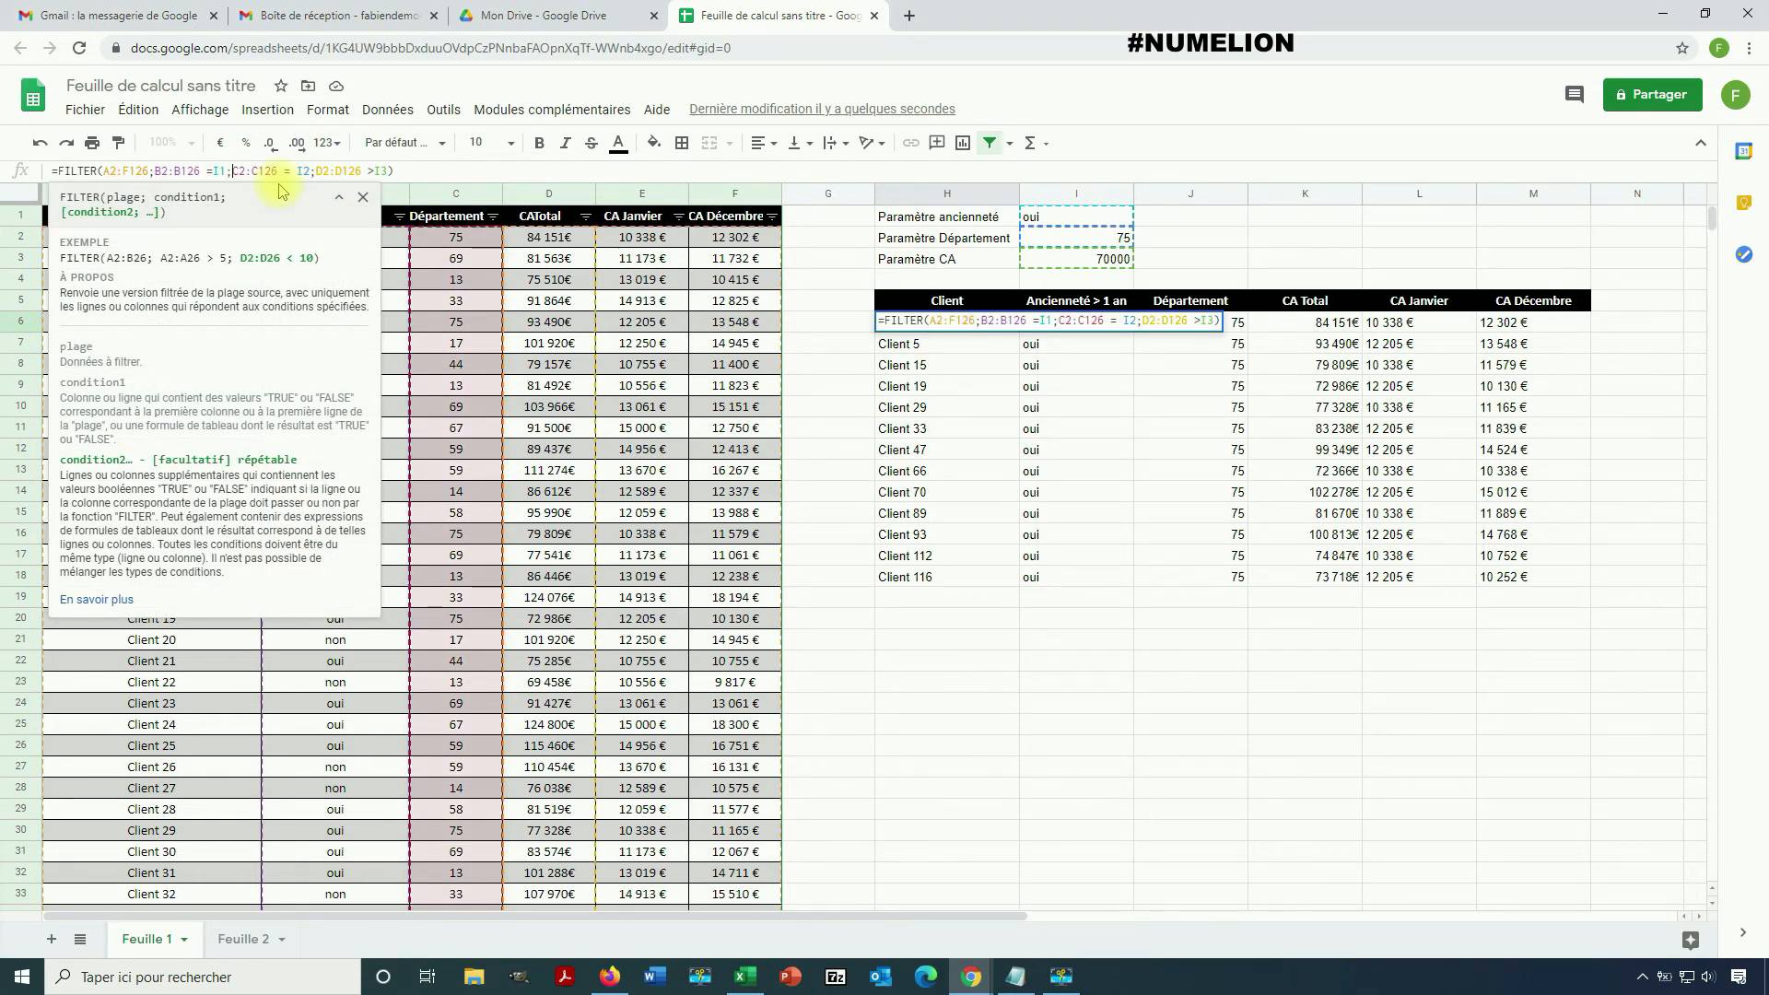
text(()
click(314, 171)
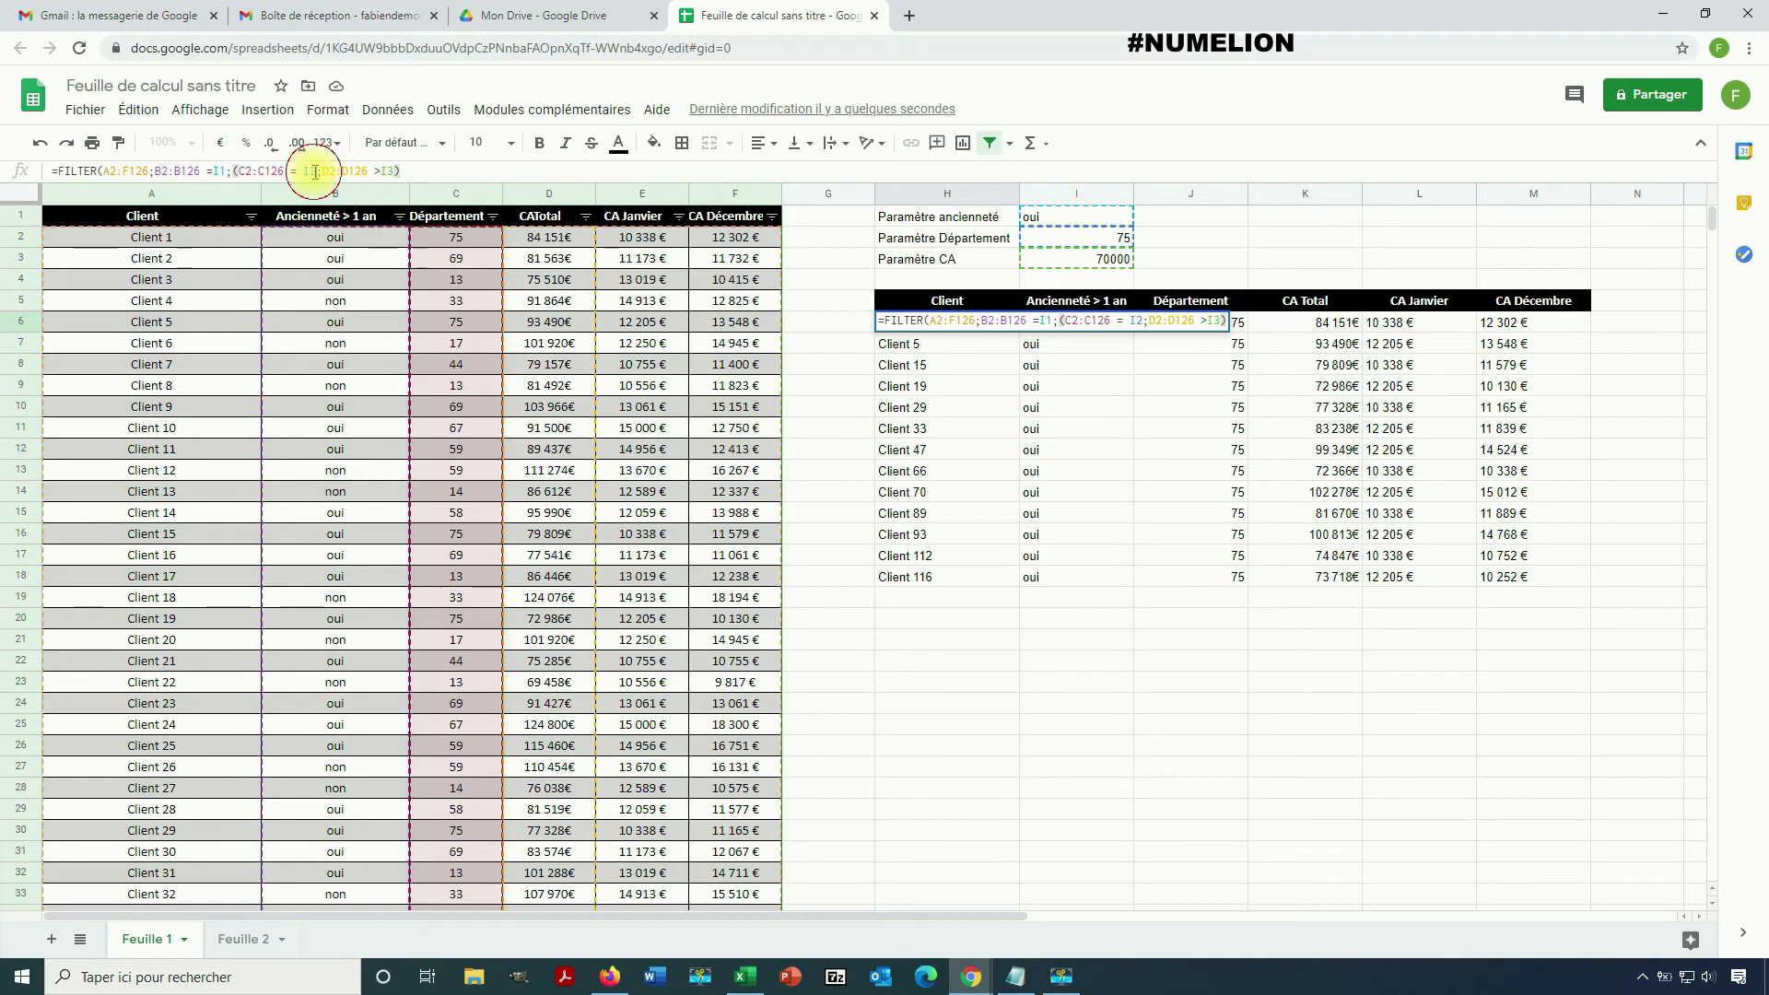
text())
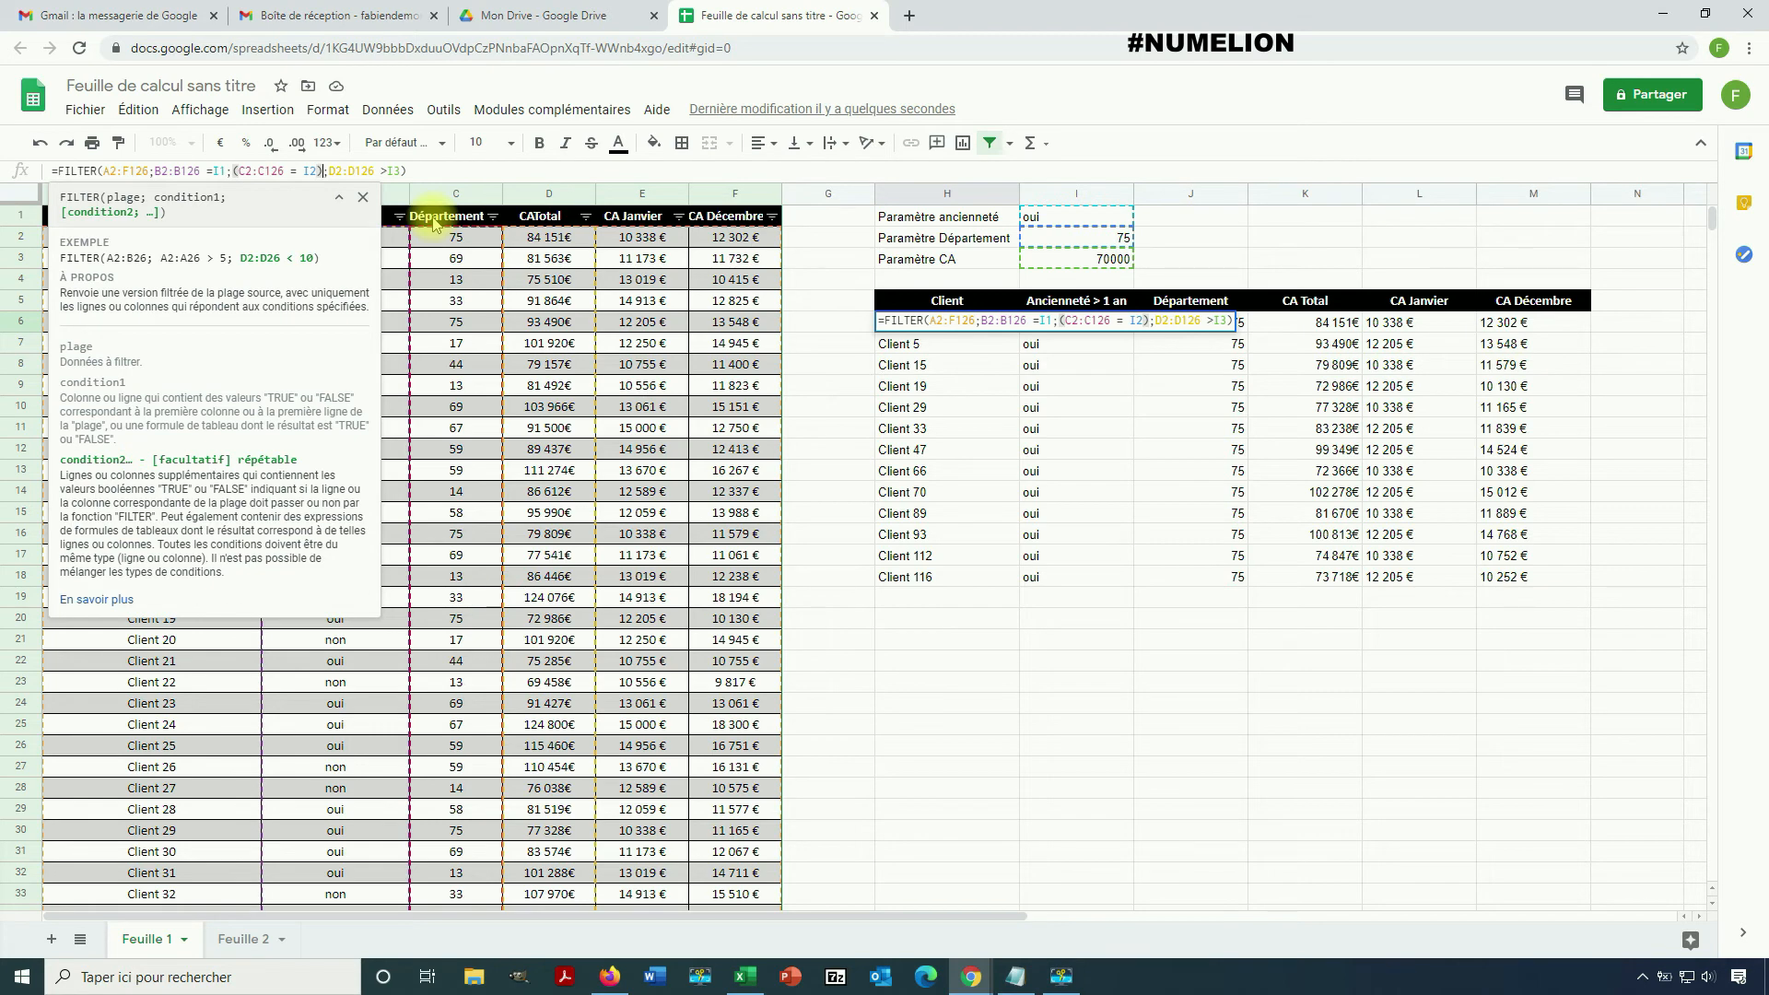
Add the OR alternative +(C2:C126=13) after the parenthesised département condition in the H6 formula
text(+()
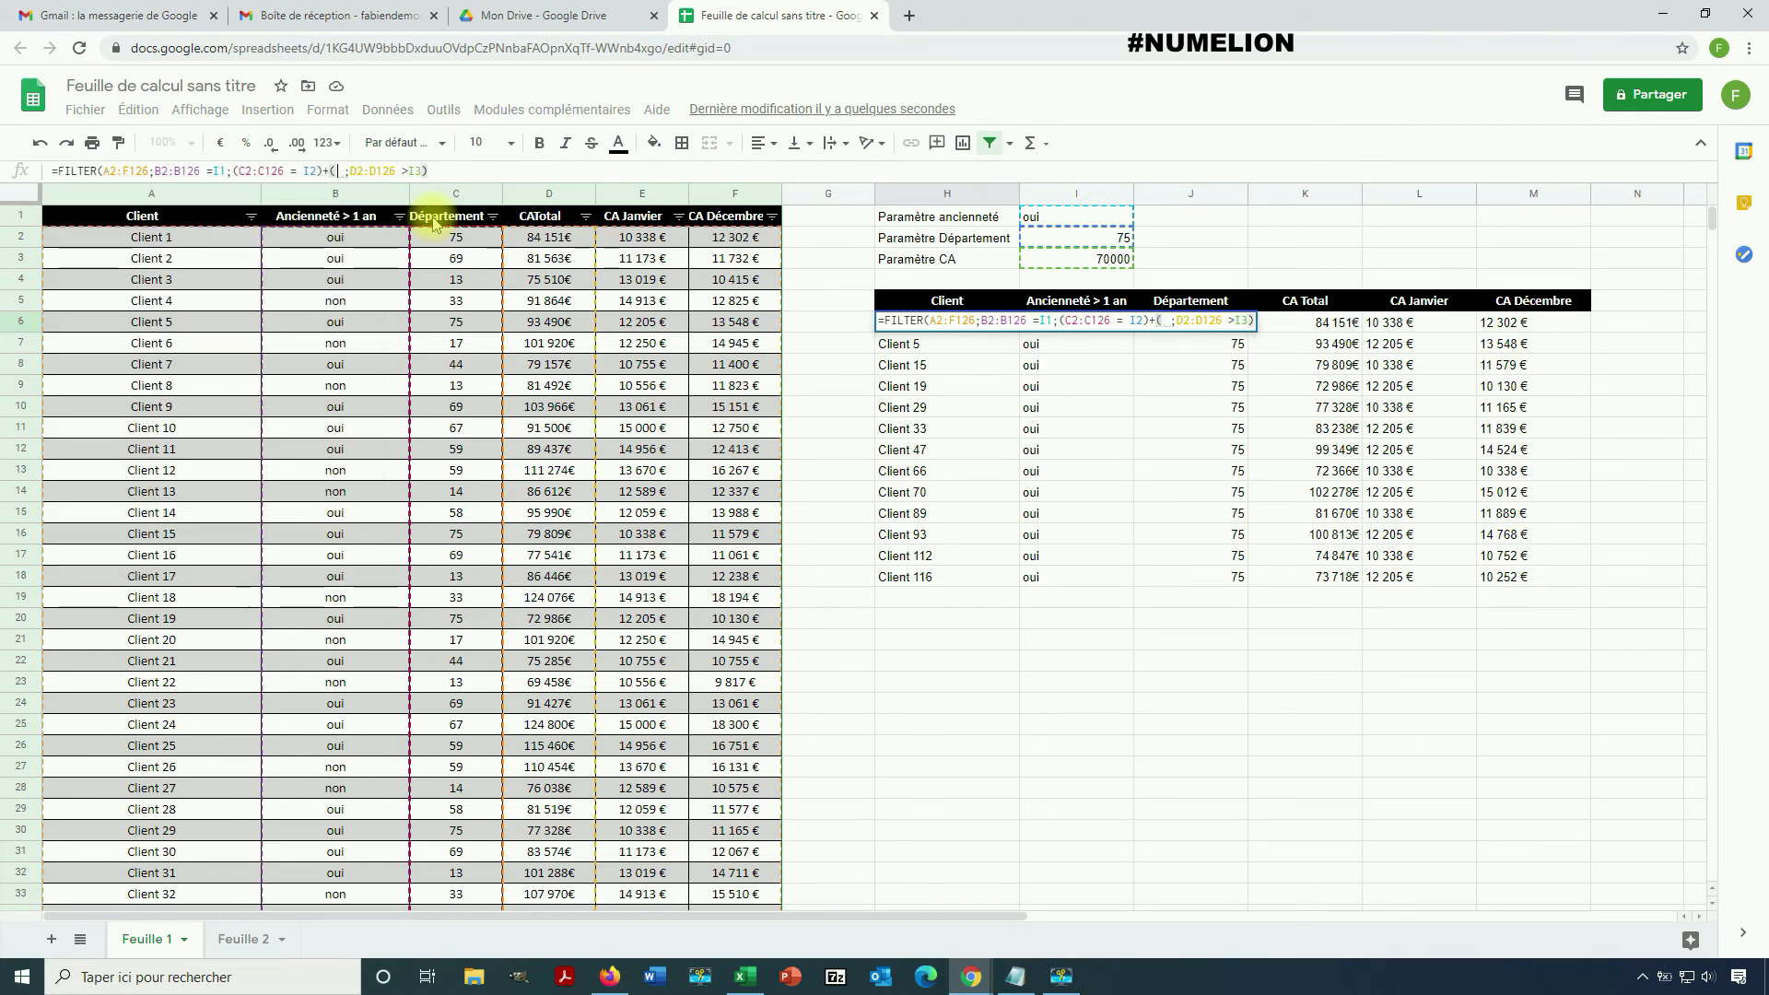
text(C2)
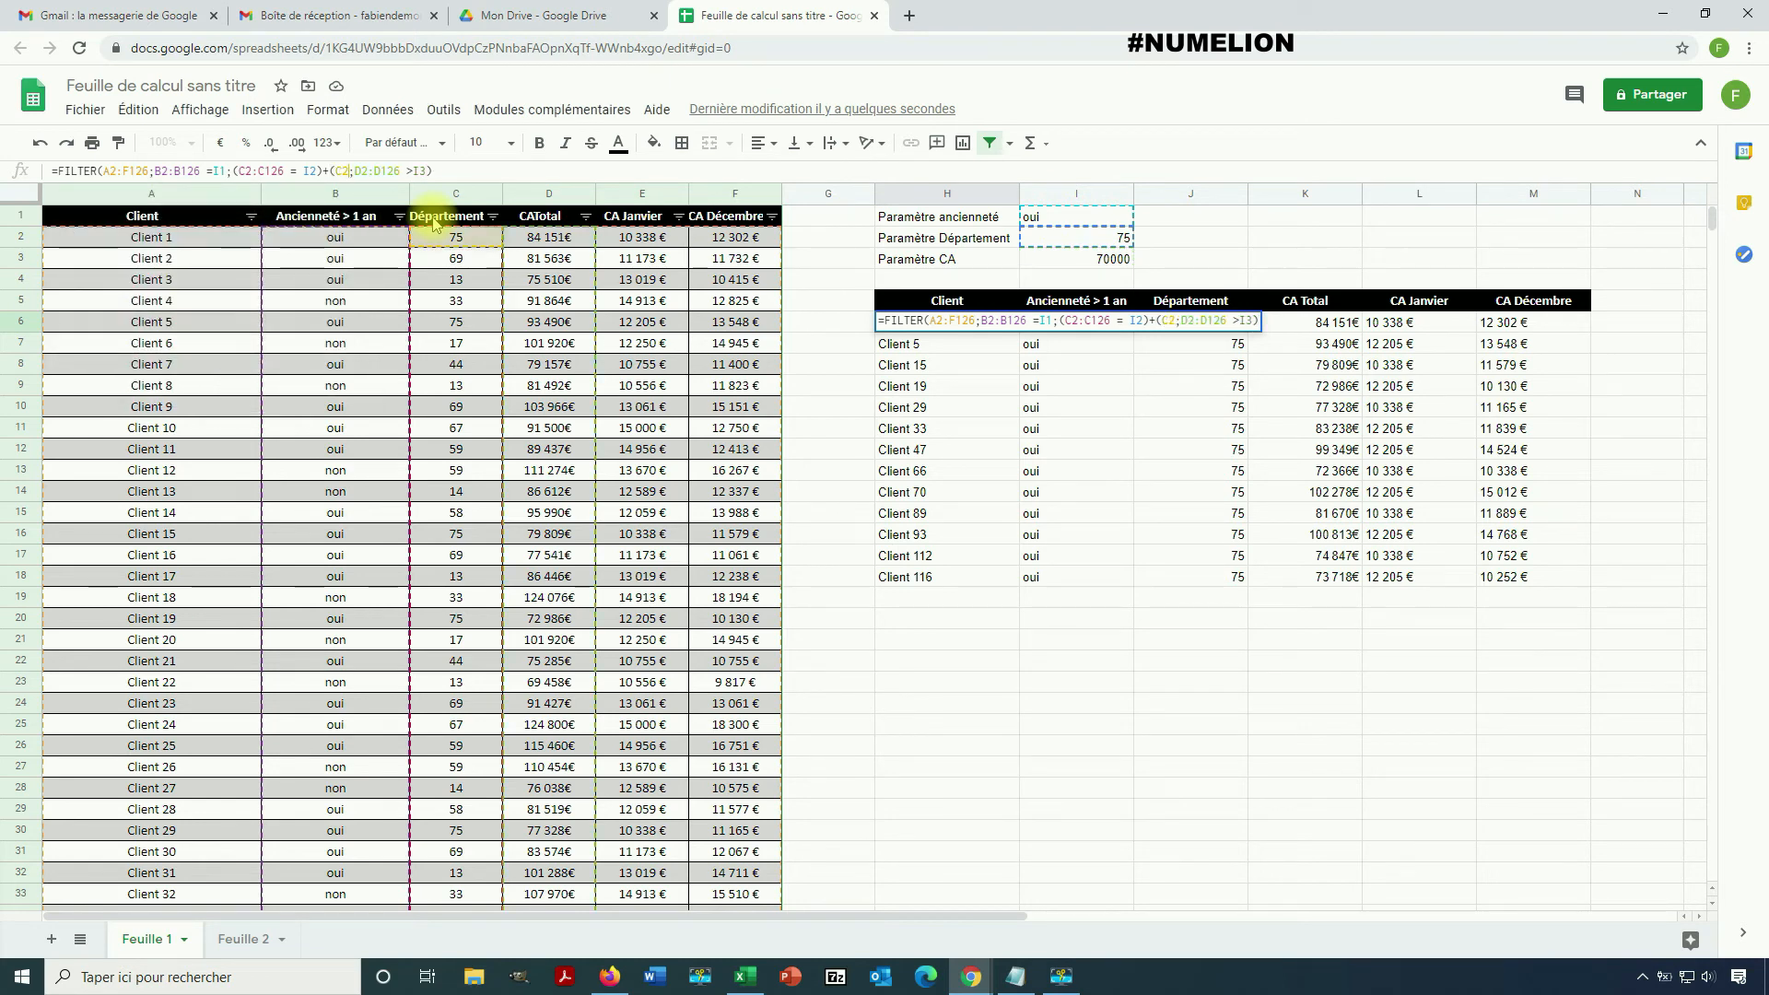
text(:C126)
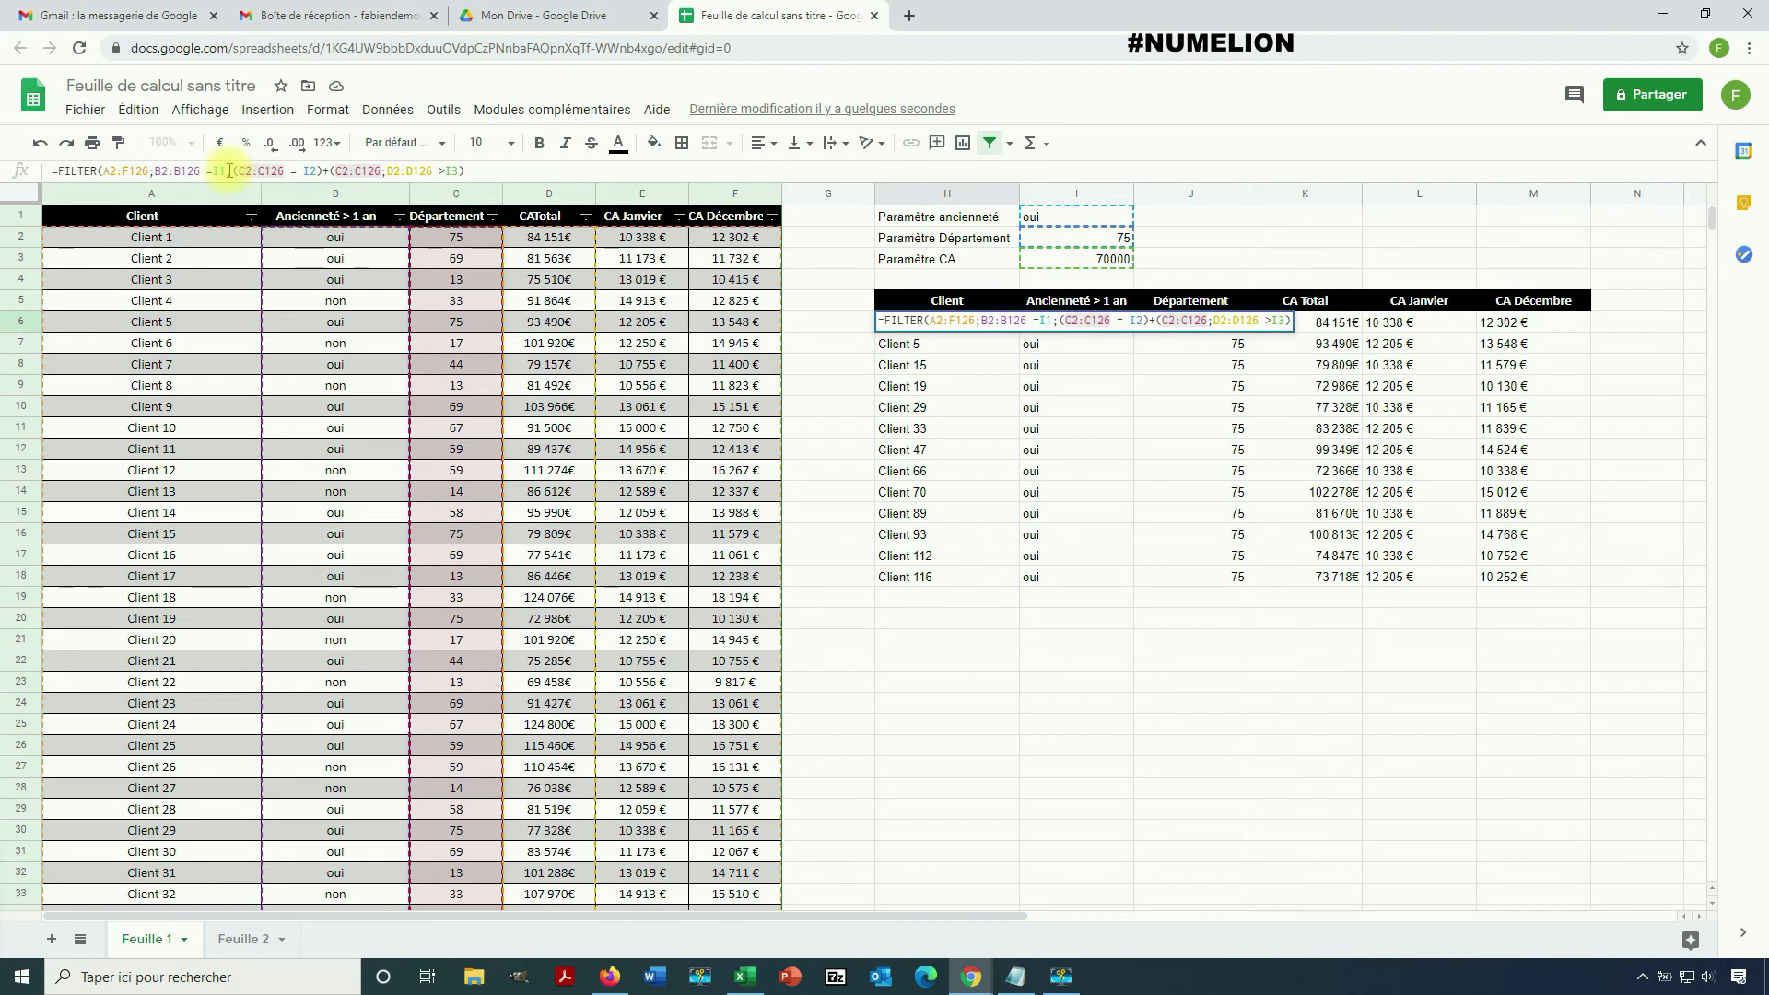
click(394, 174)
text(=)
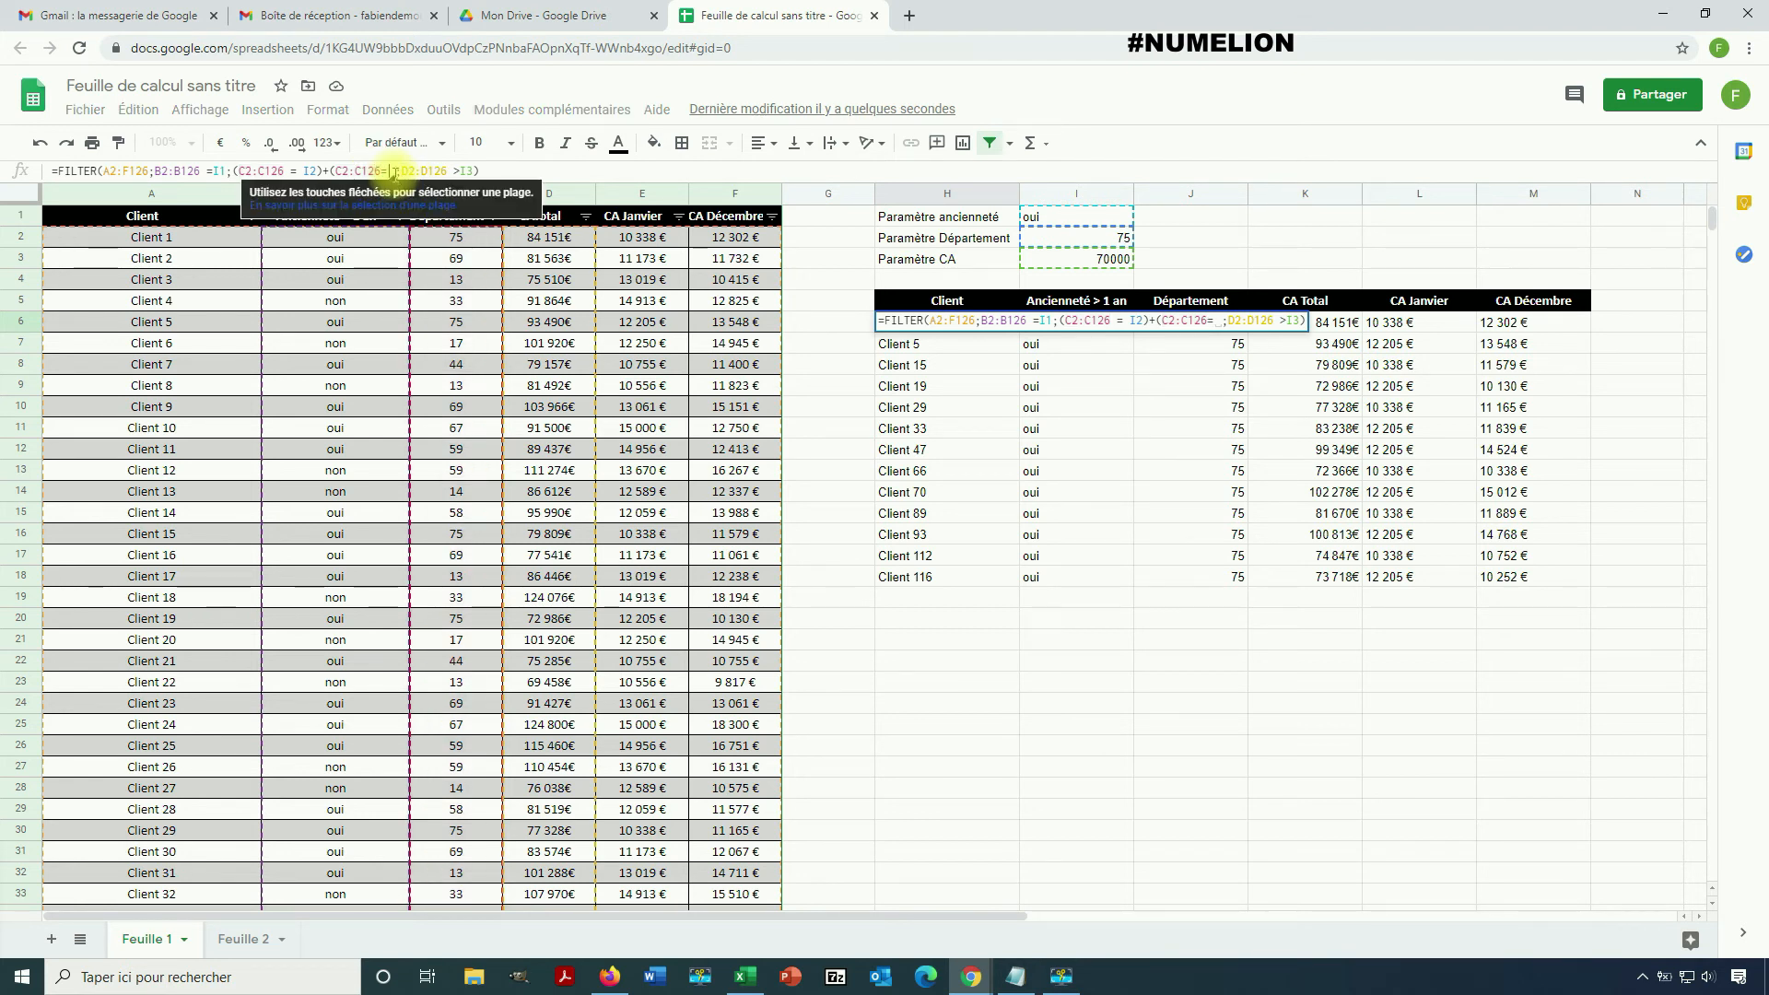
text(I3))
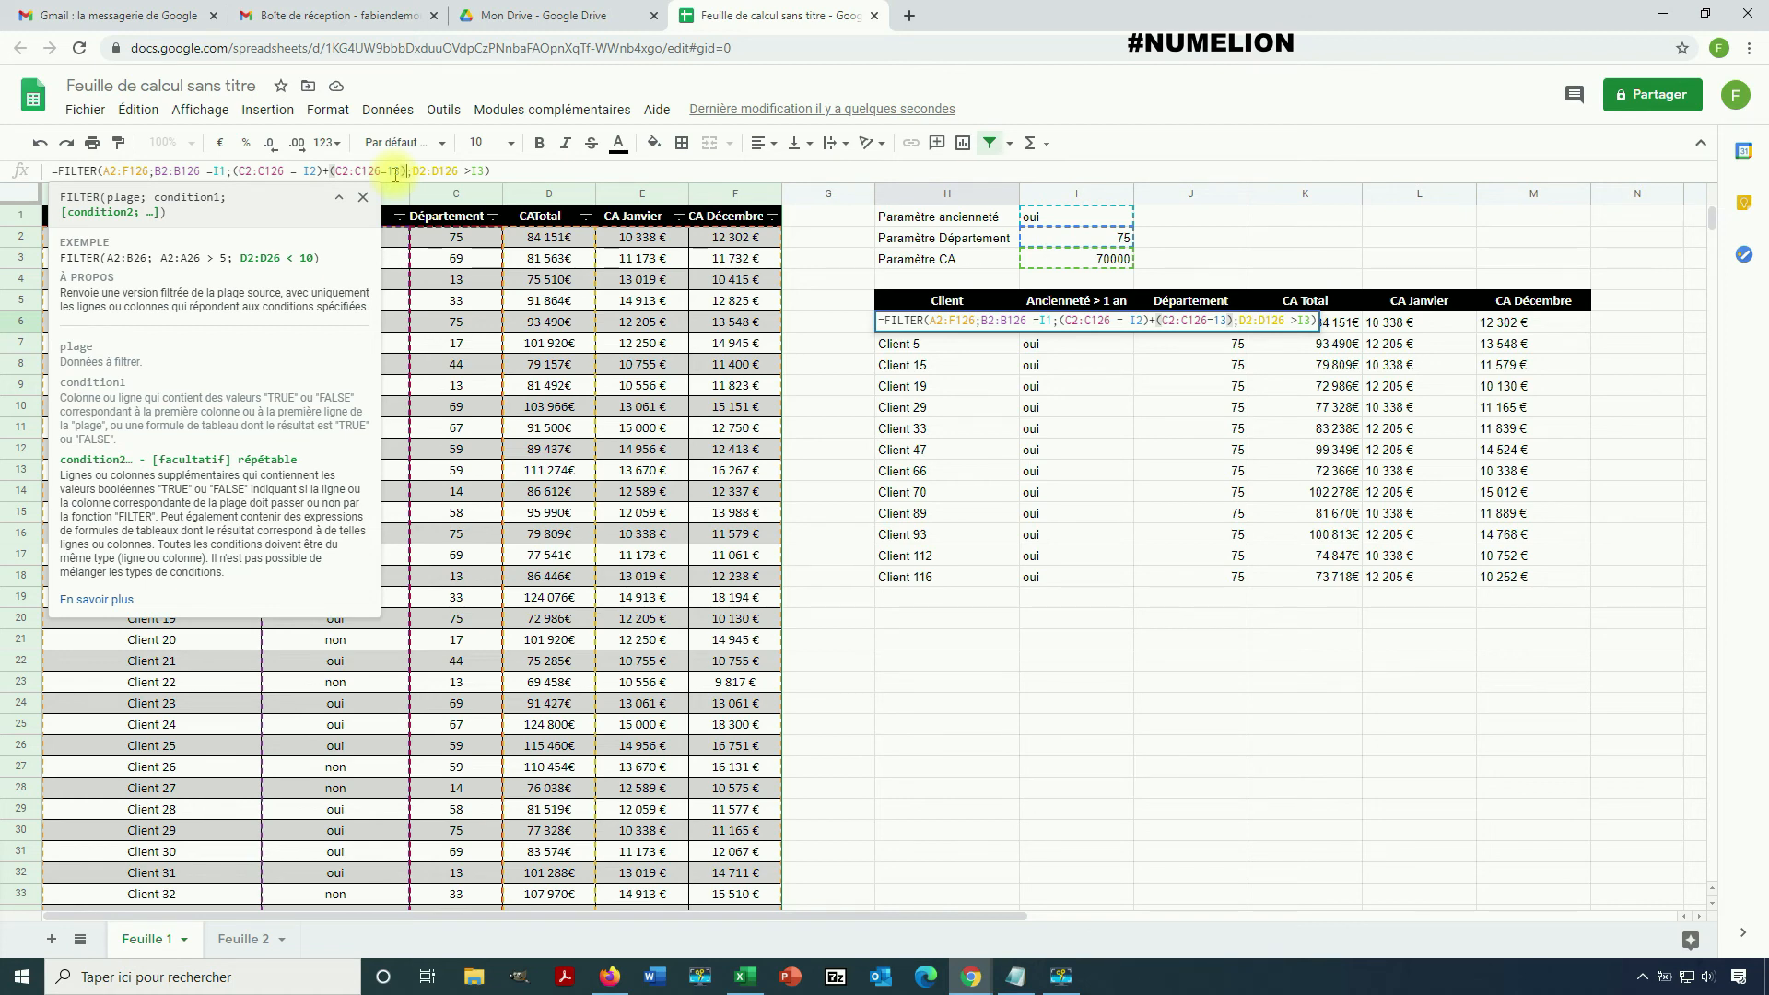
key(Return)
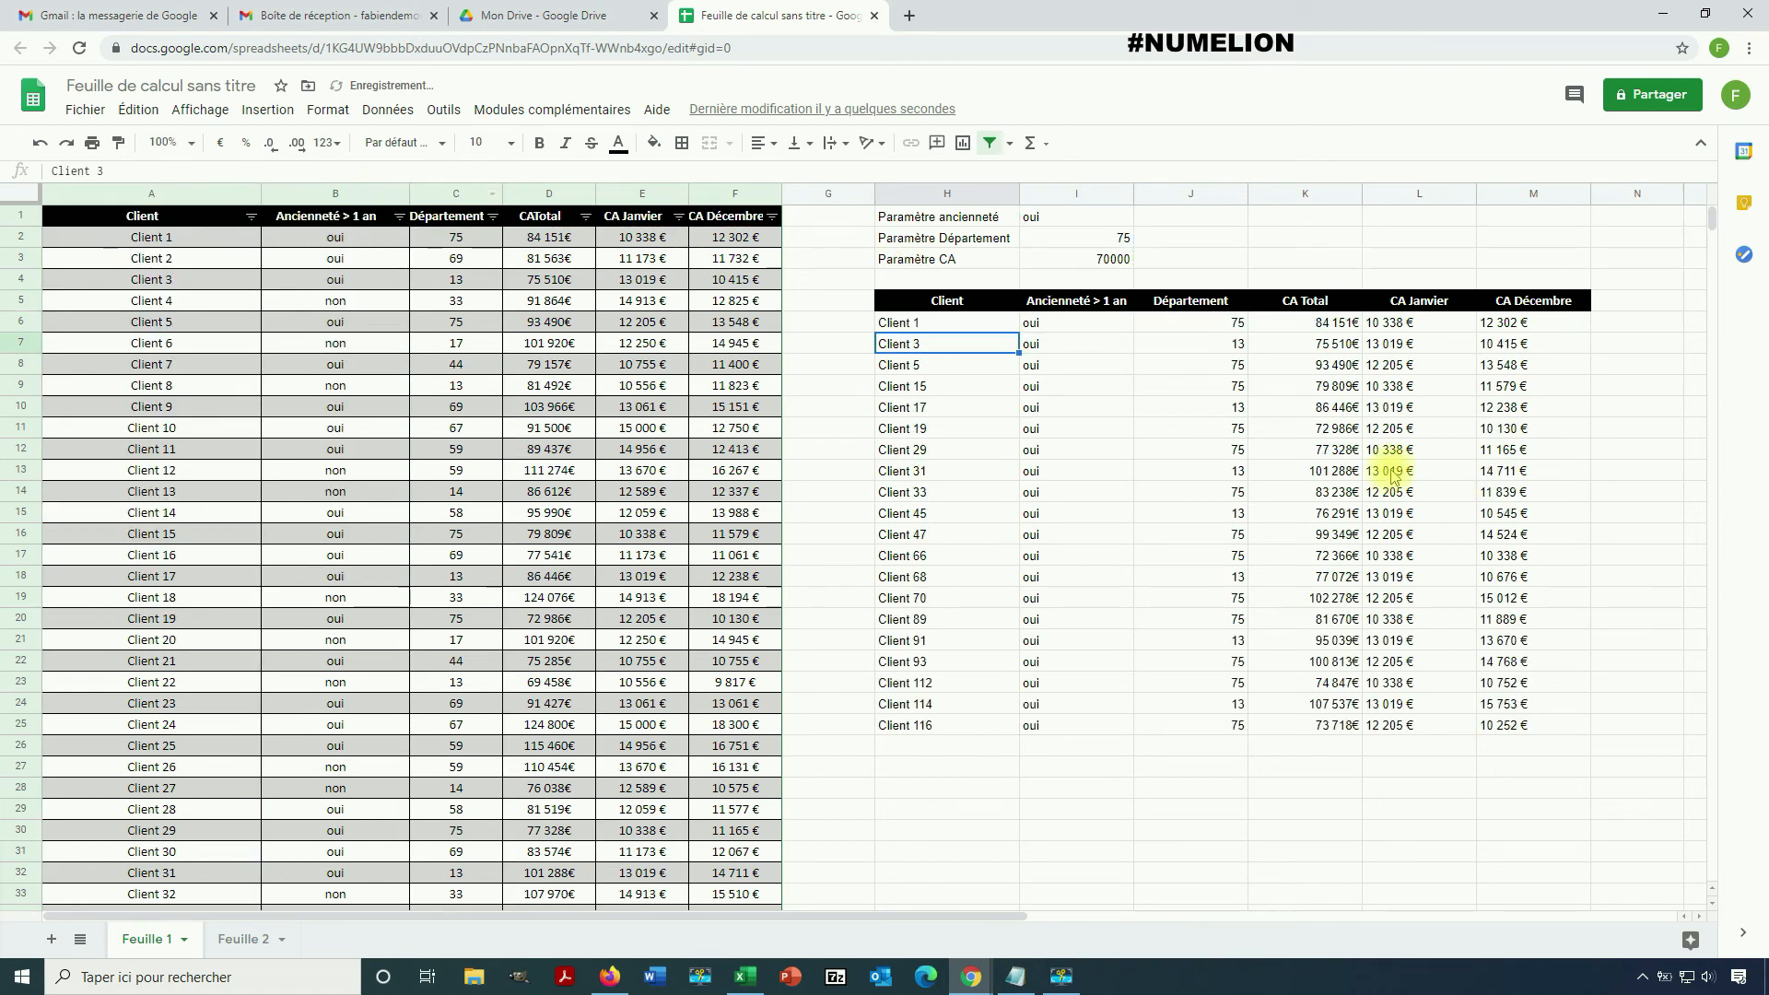